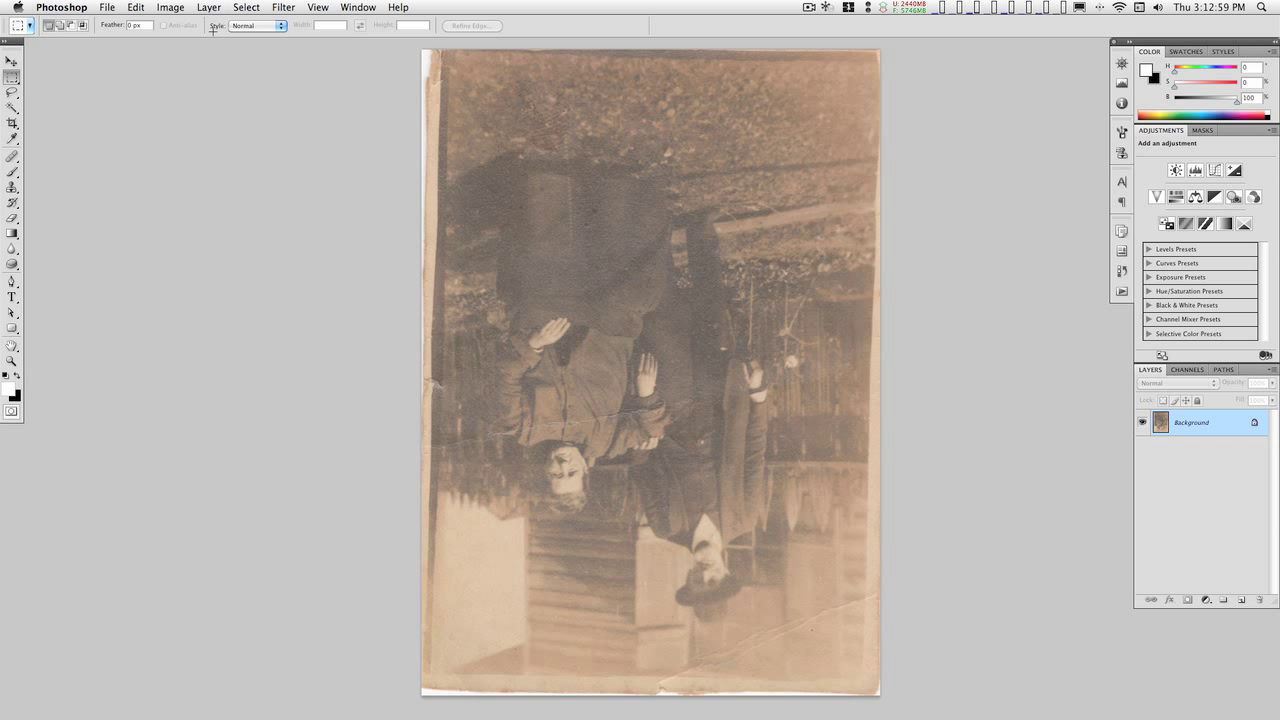
Convert the locked Background into an editable layer
left_click(170, 7)
left_click(170, 7)
key("alt")
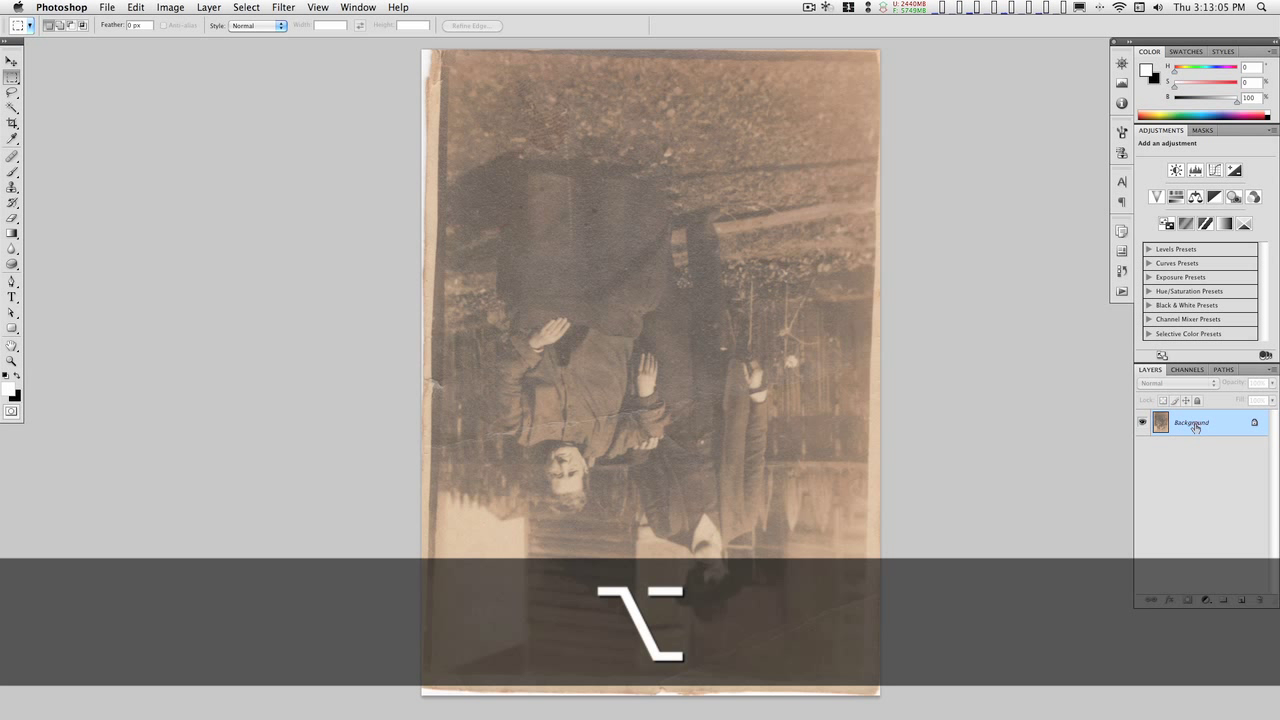
double_click(1193, 425, "alt")
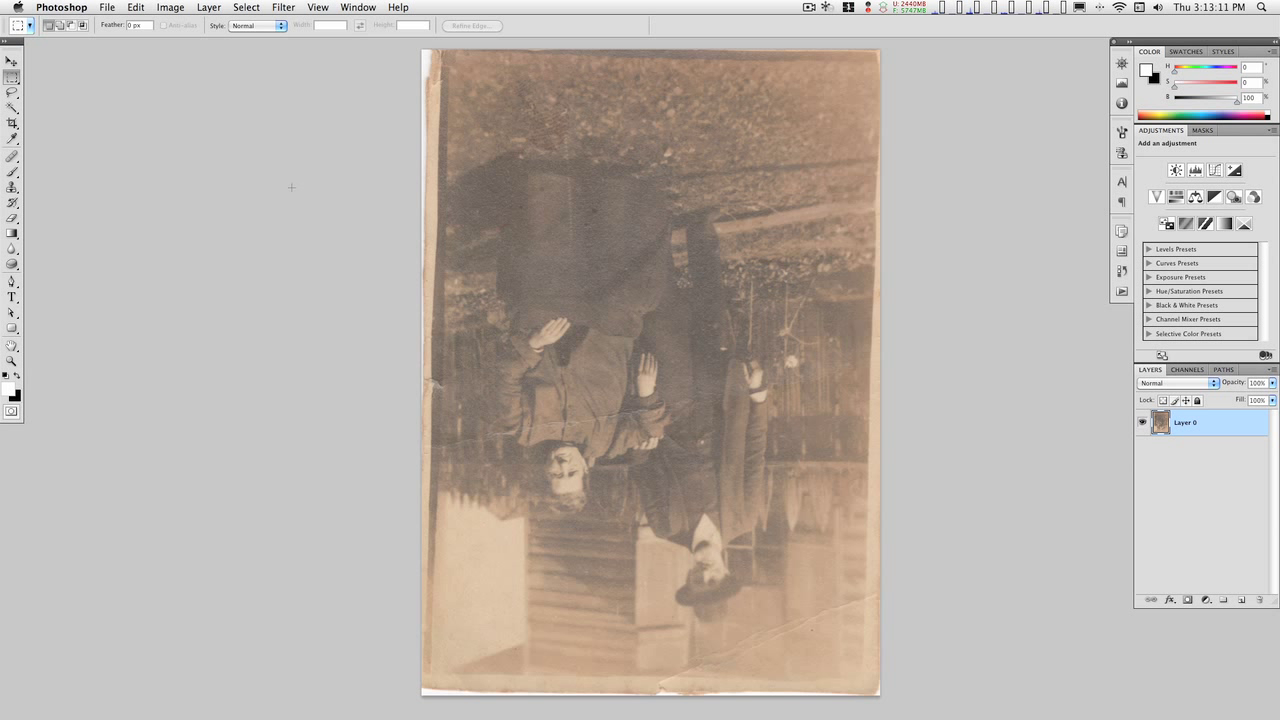
Rotate the entire image 180° so the couple stands upright
left_click(168, 8)
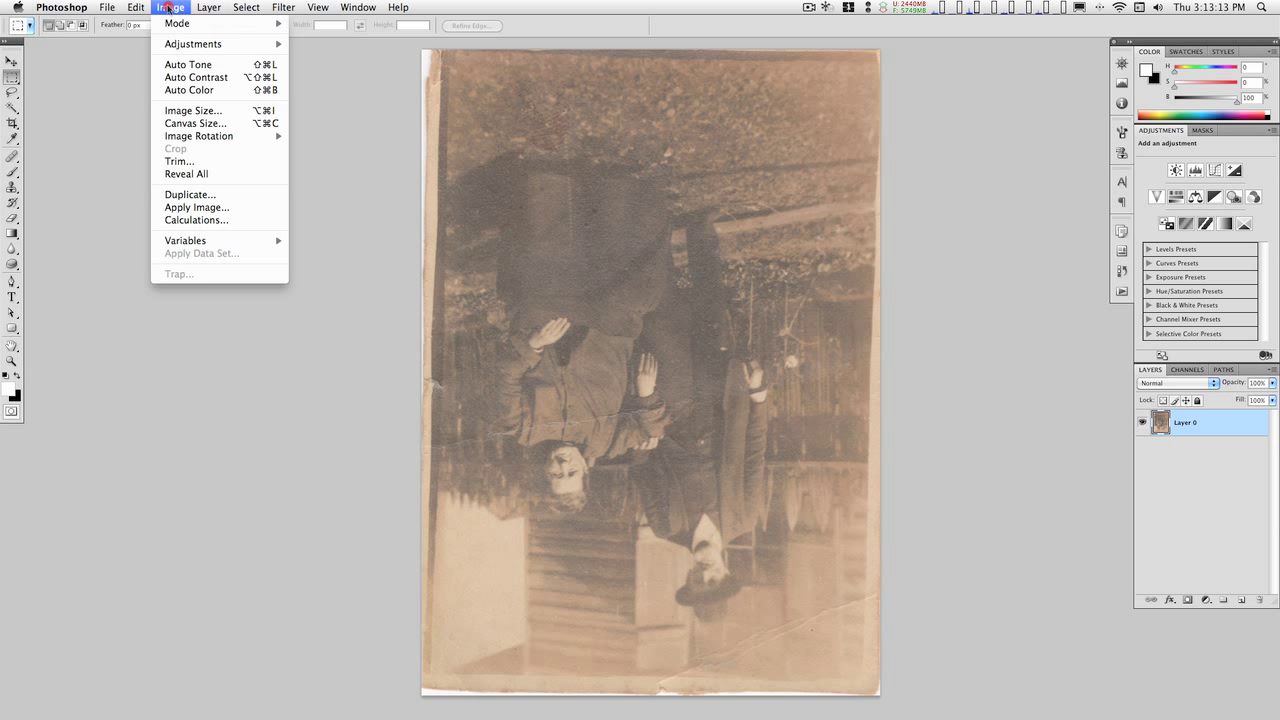
mouse_move(203, 141)
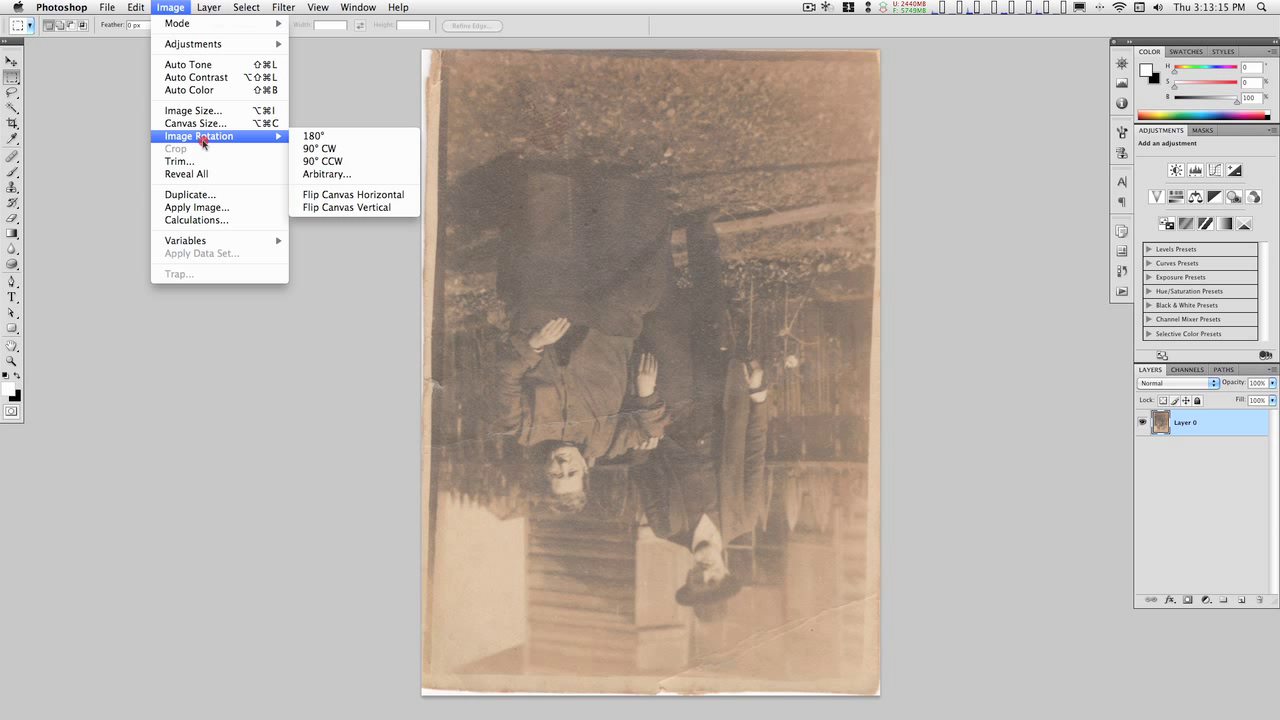
left_click(312, 136)
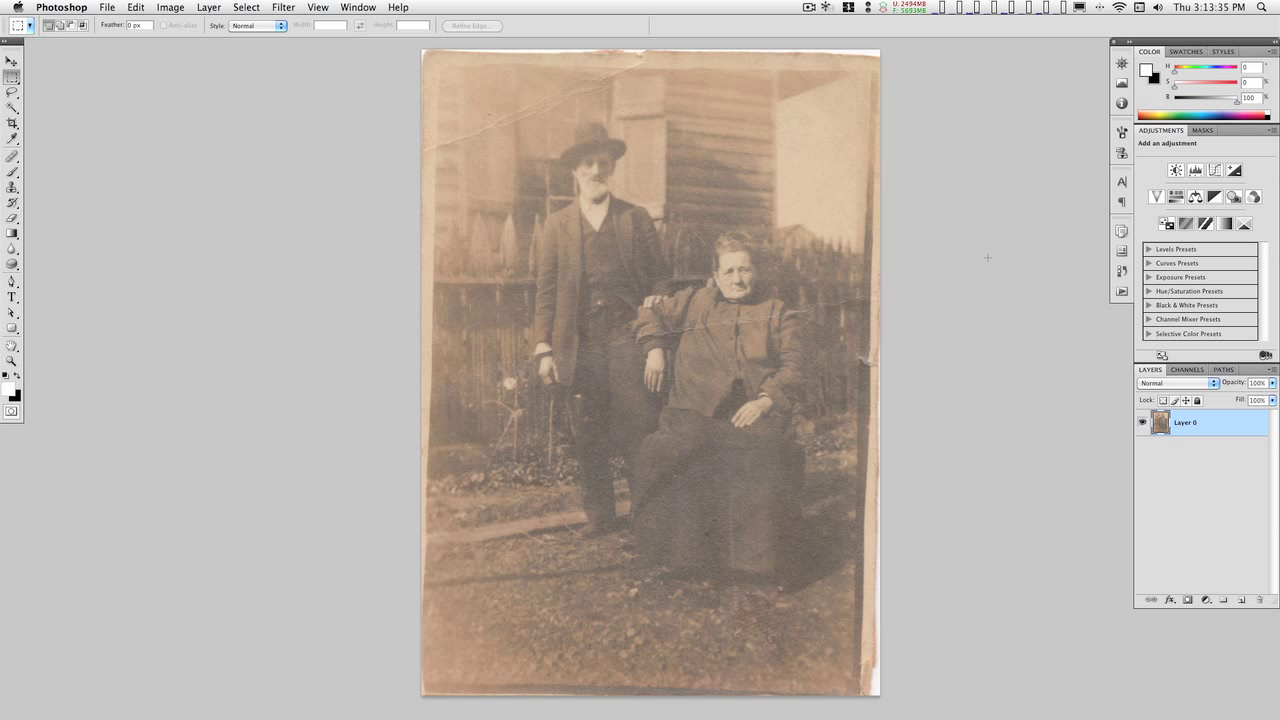
key("super")
key("super+t")
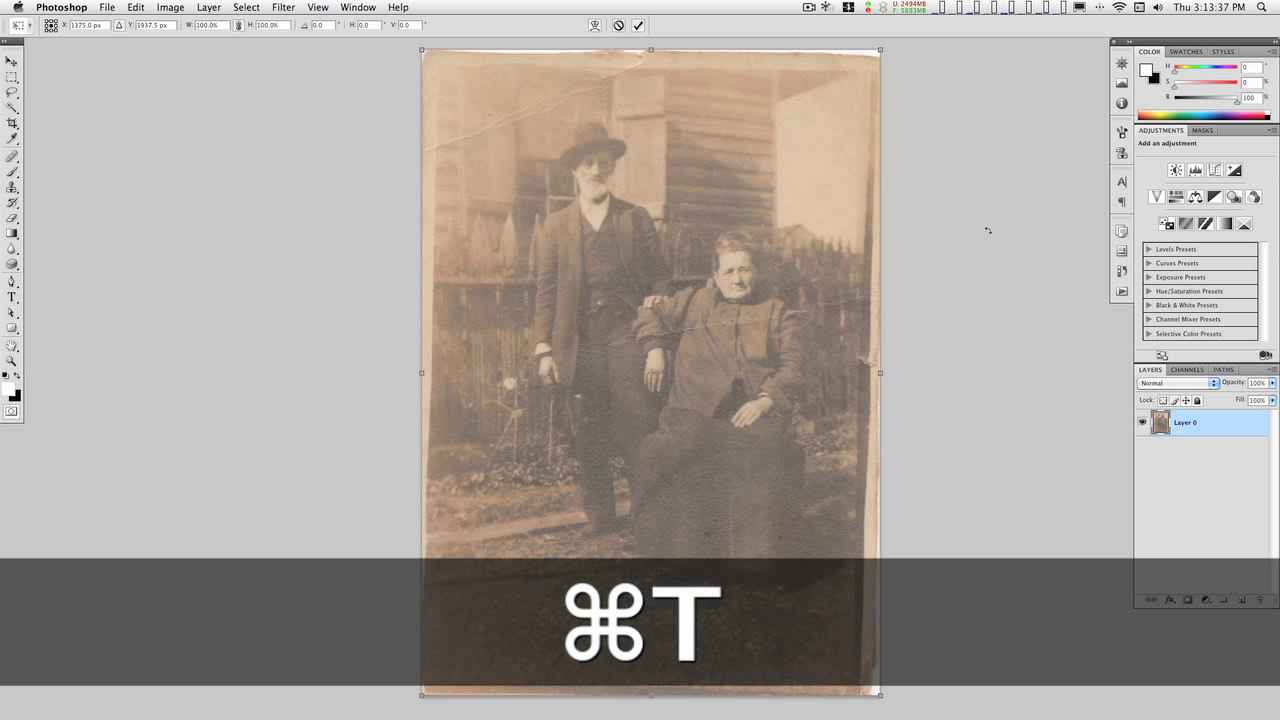
left_click_drag(902, 46, 922, 77)
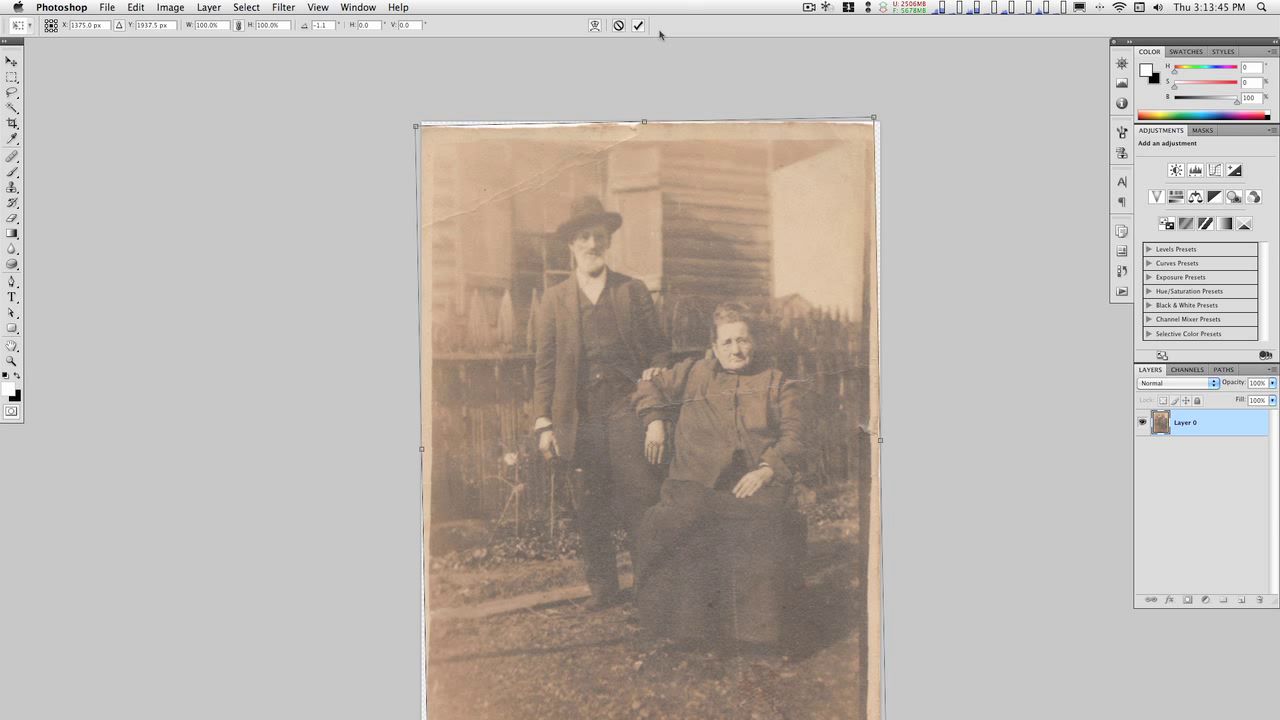
left_click(617, 25)
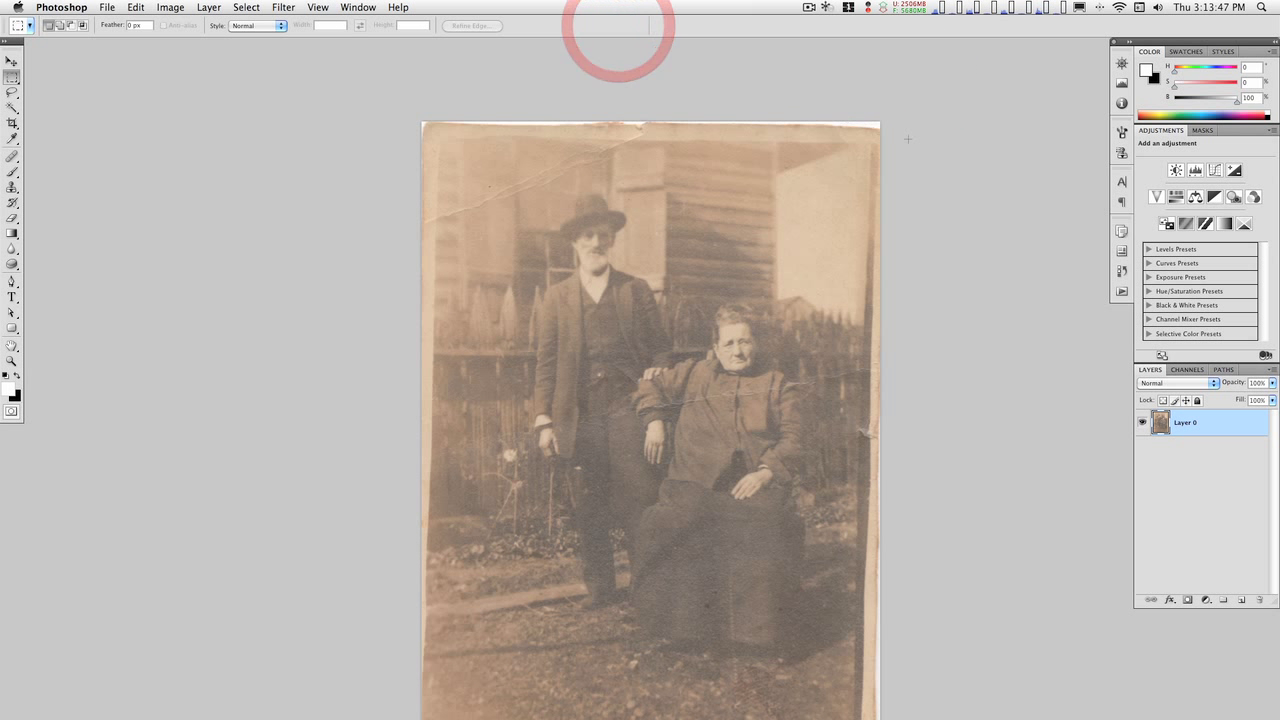
scroll(908, 139, "down", 3)
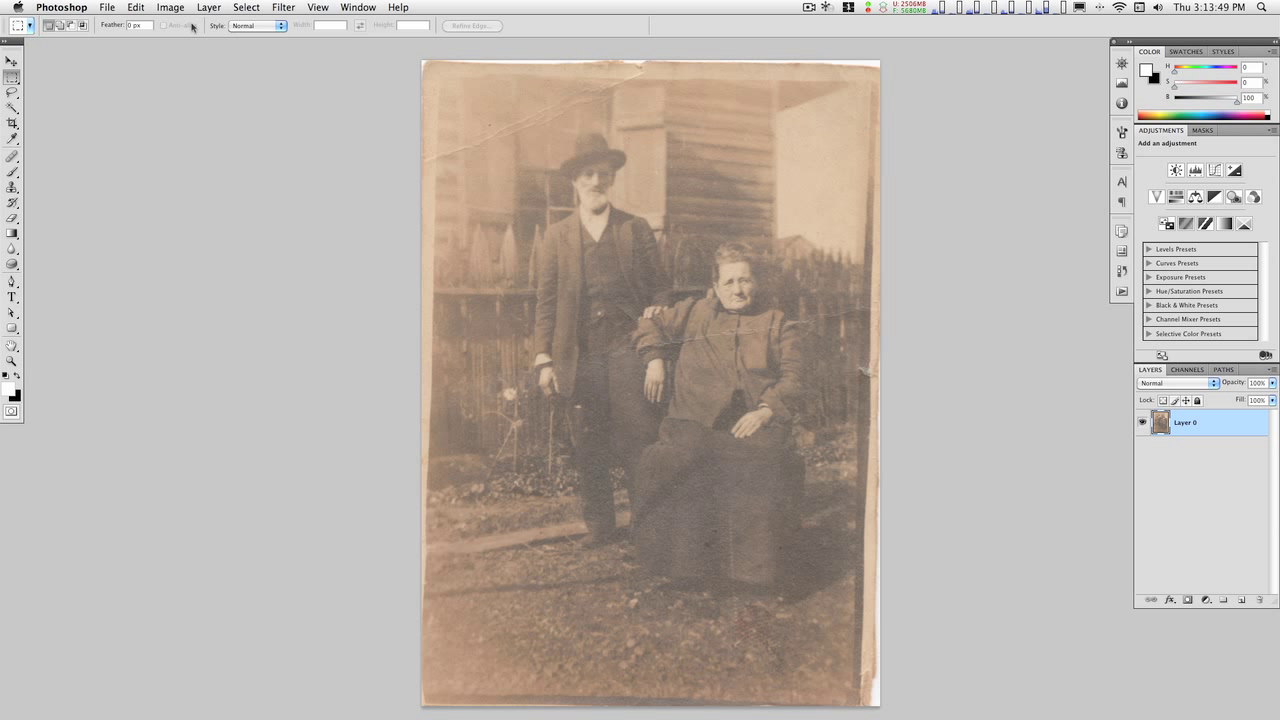
Activate the Ruler tool from the Eyedropper tool group
left_click(12, 140)
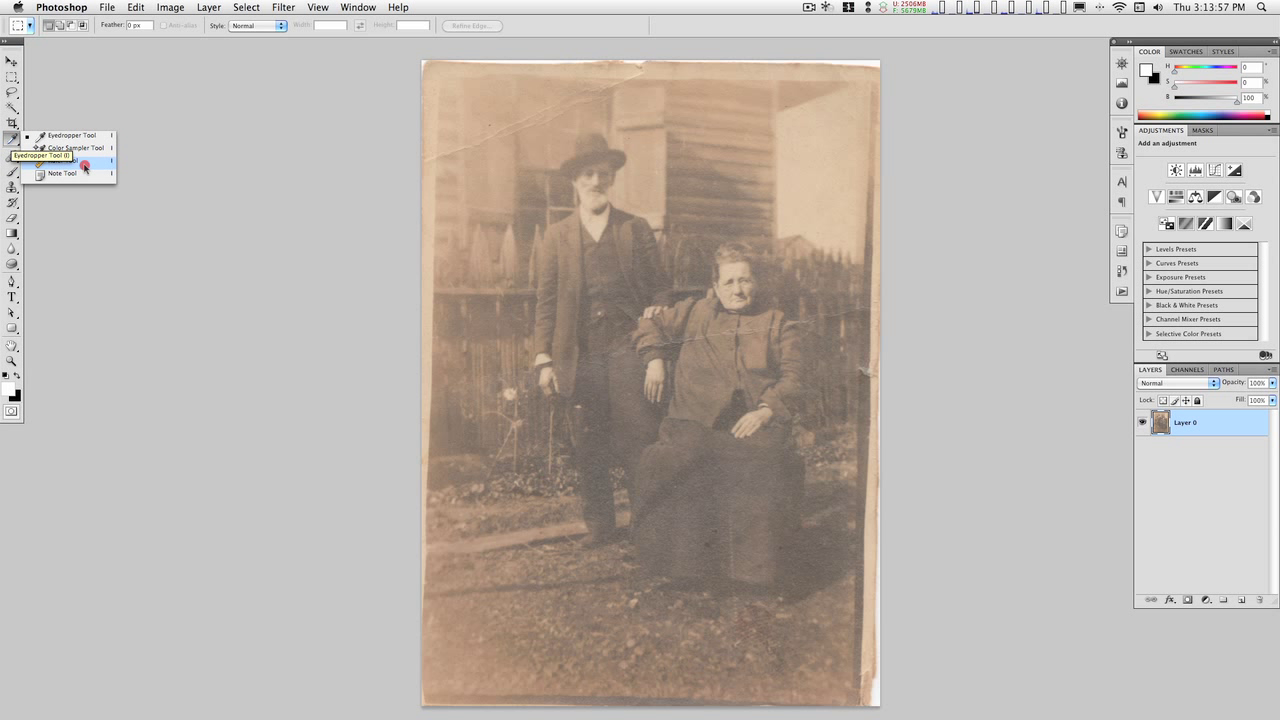
left_click(85, 167)
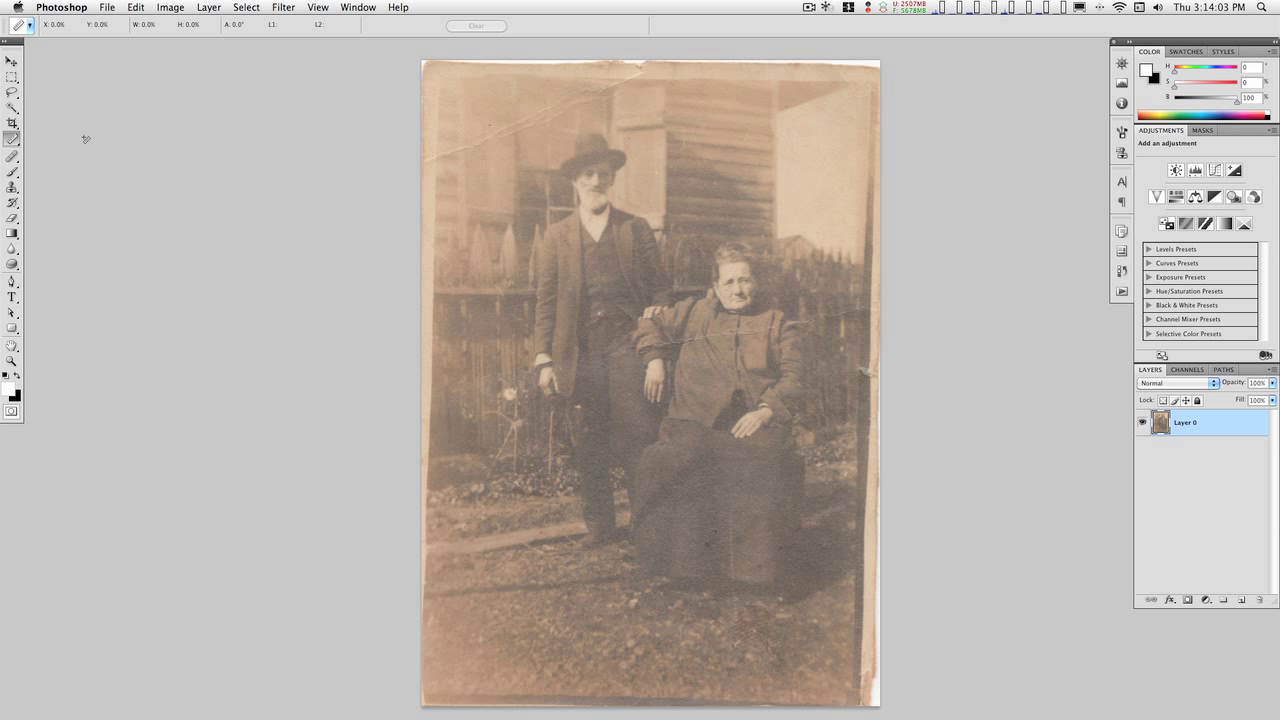
Cycle through the tools of the Eyedropper group back to the Ruler tool
key("shift")
key("shift+i")
key("shift+i")
key("shift+i")
key("shift+i")
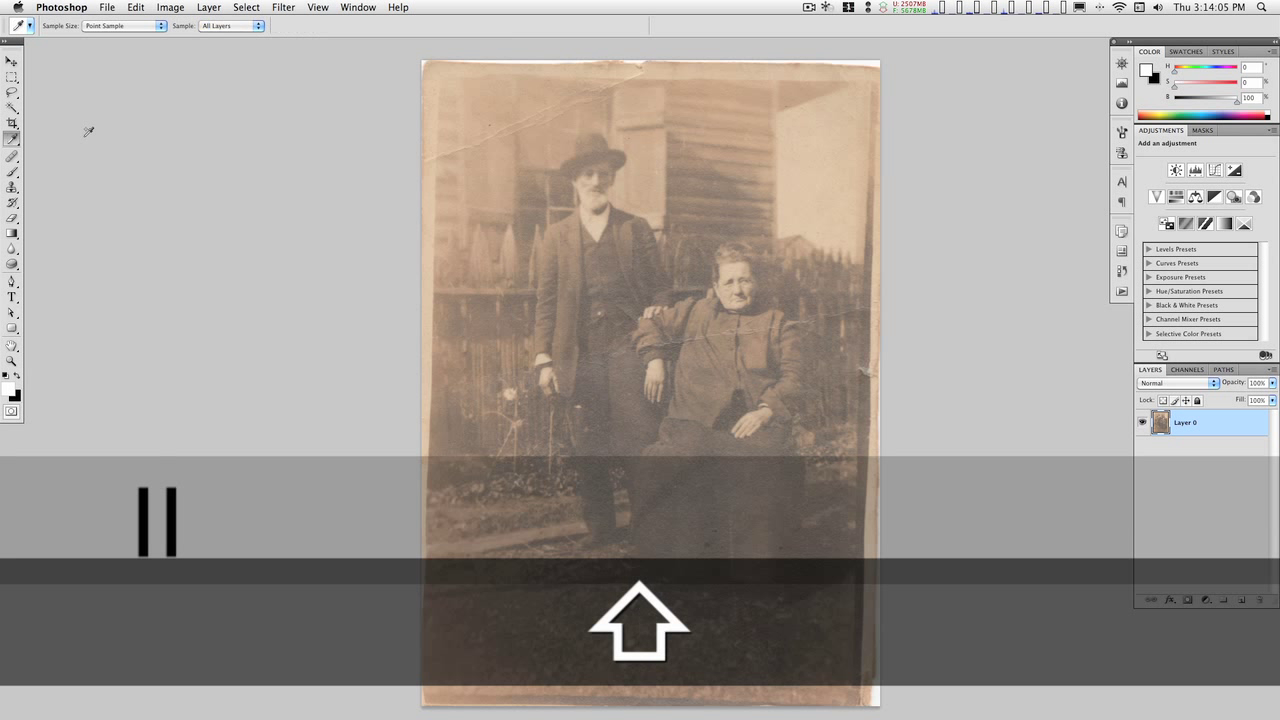
key("shift+i")
key("shift+i")
key("shift+i")
key("shift+i")
key("shift+i")
key("shift+i")
key("shift+i")
key("shift+i")
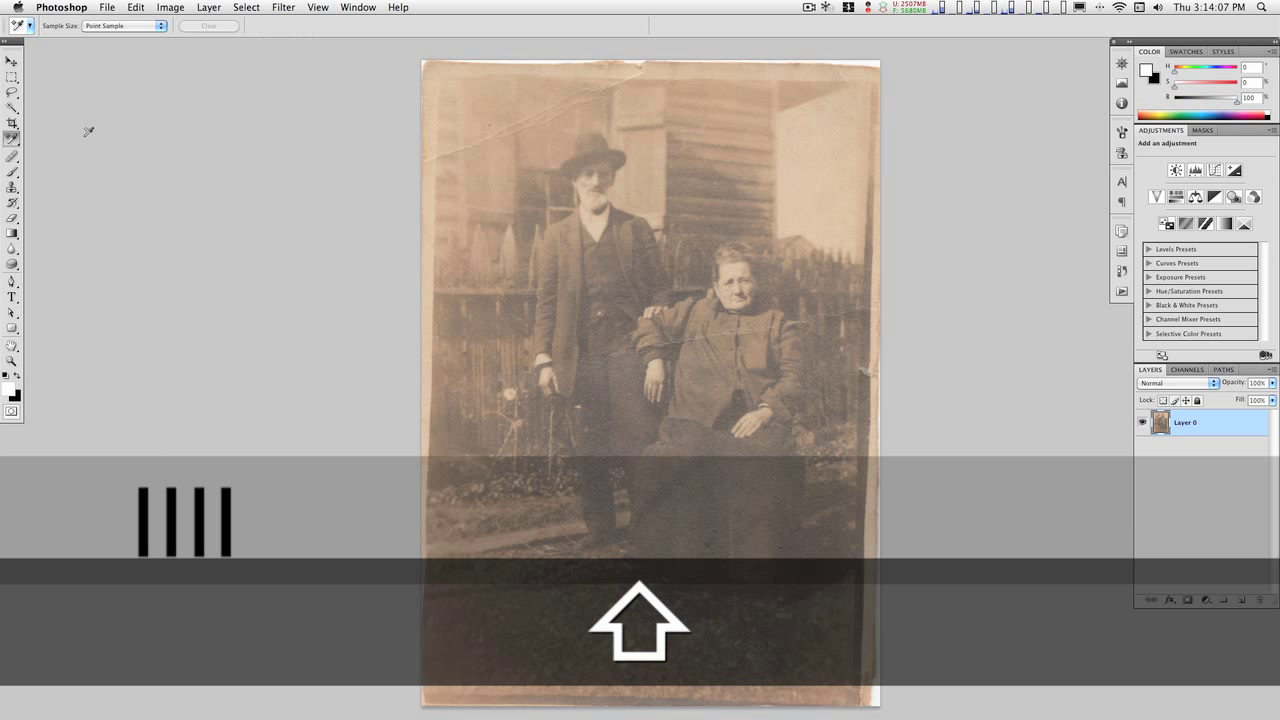
key("shift+i")
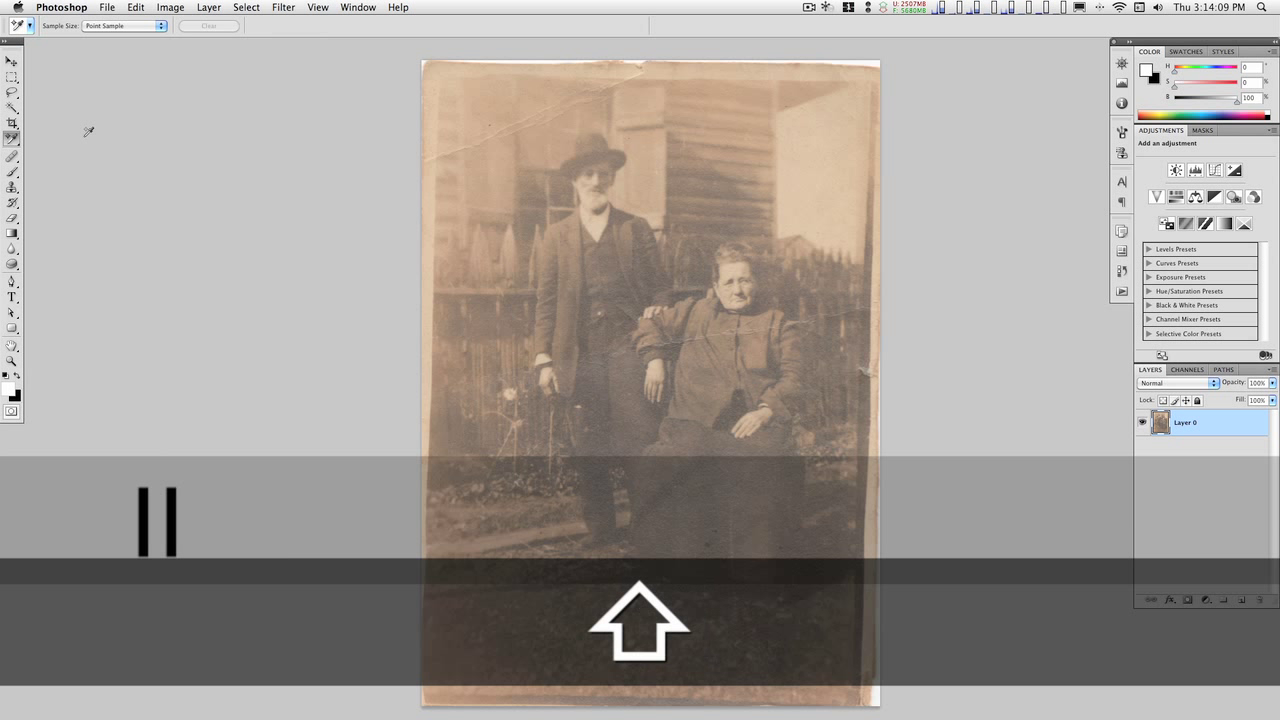
key("shift+i")
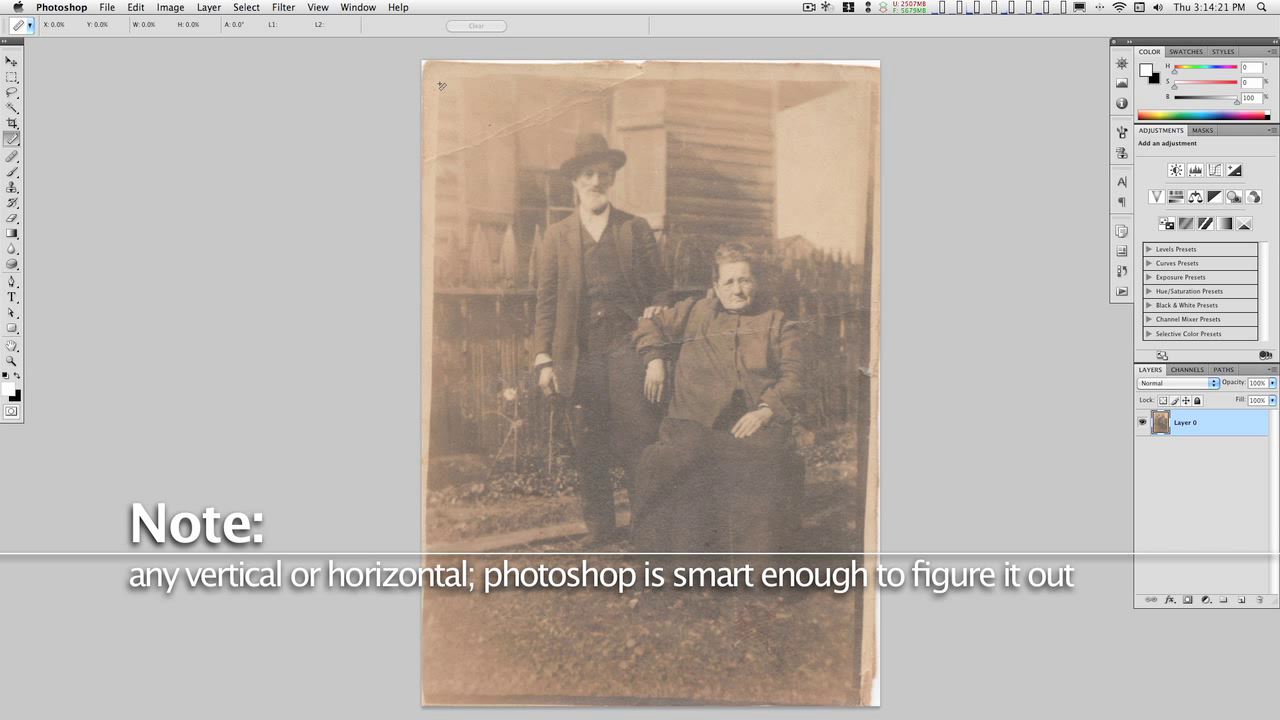
Draw a ruler line along the upper part of the photo's left edge and rotate the canvas 1.72° counterclockwise to straighten it
mouse_move(441, 86)
left_mouse_down()
mouse_move(455, 542)
mouse_move(430, 327)
left_mouse_up()
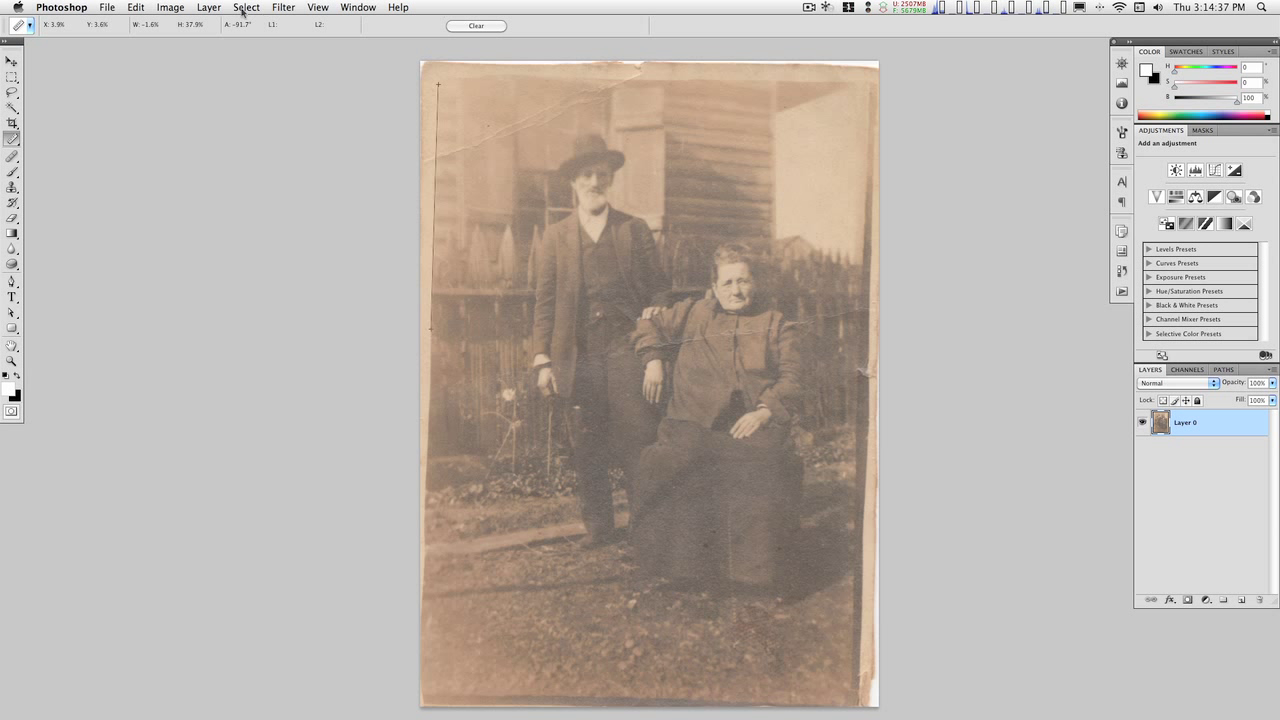
left_click(172, 8)
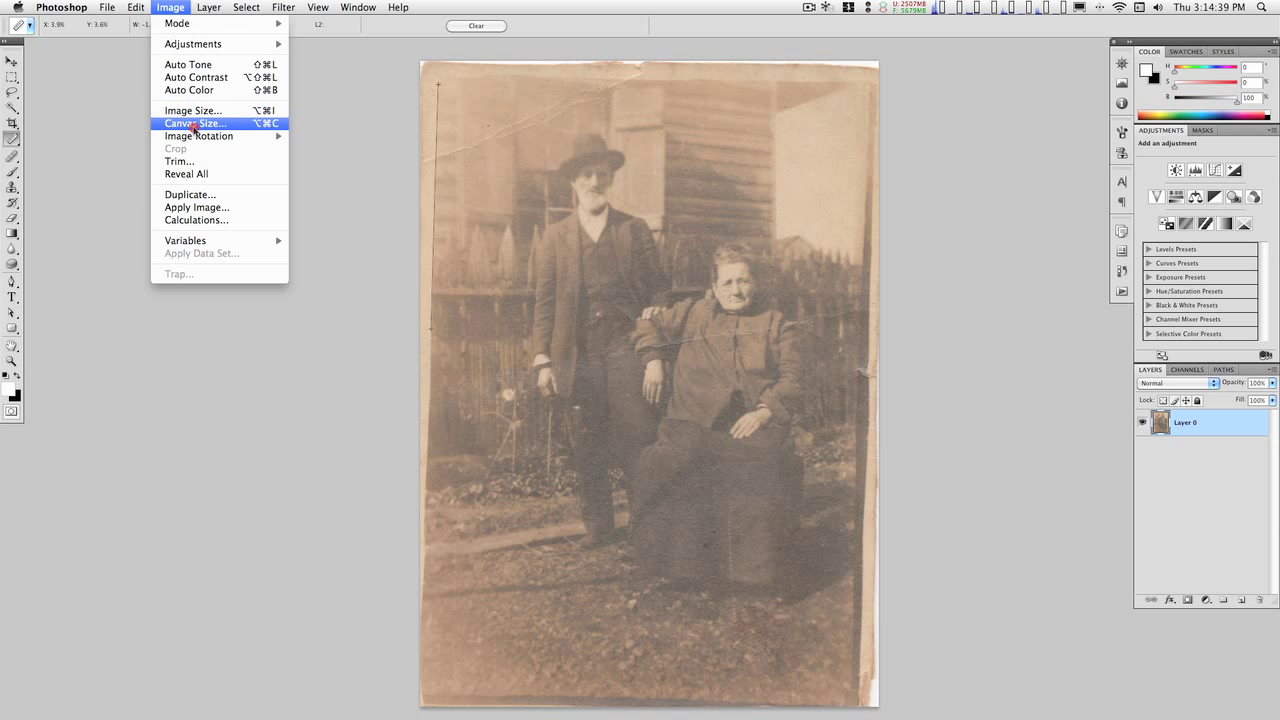
mouse_move(215, 136)
left_click(337, 176)
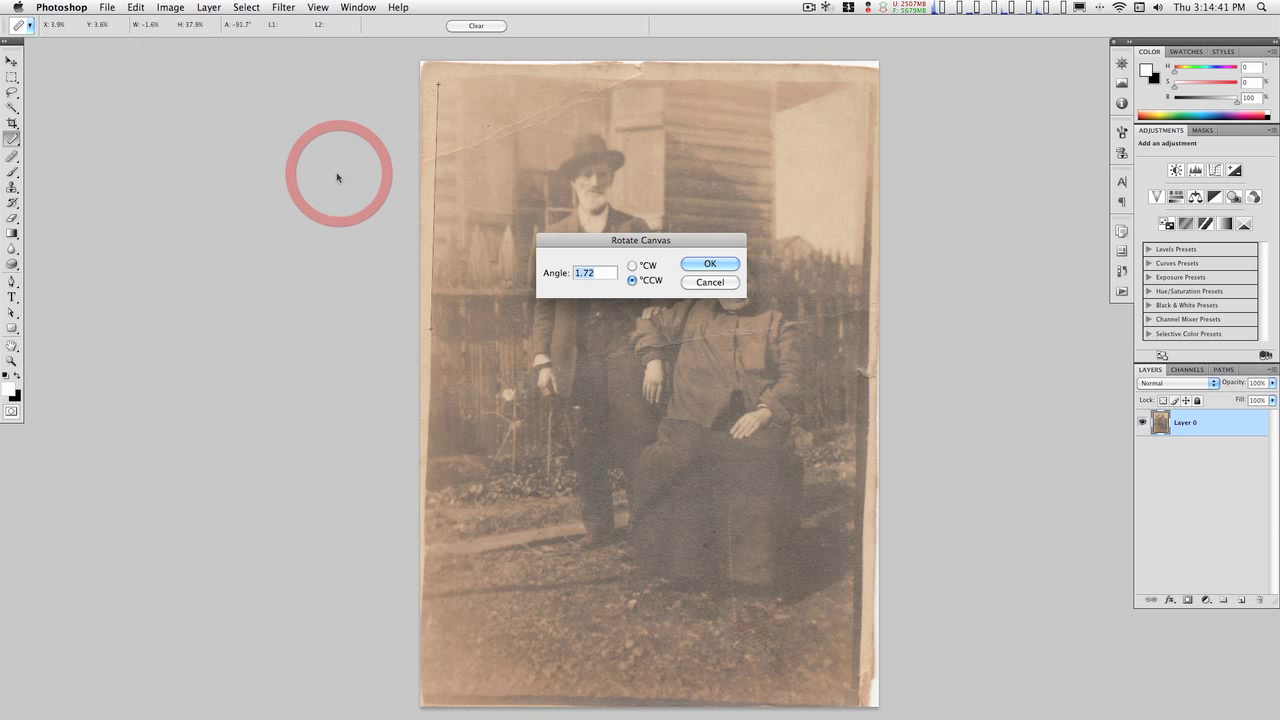
left_click_drag(686, 241, 596, 130)
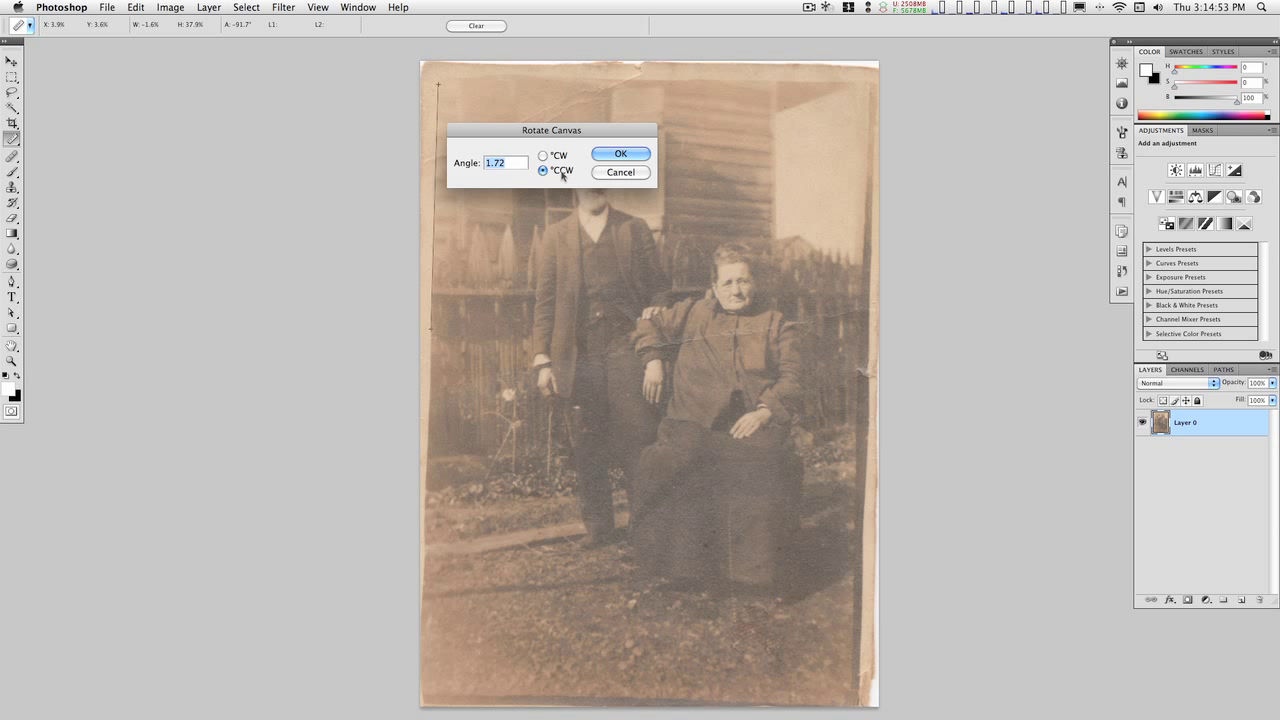
left_click(613, 156)
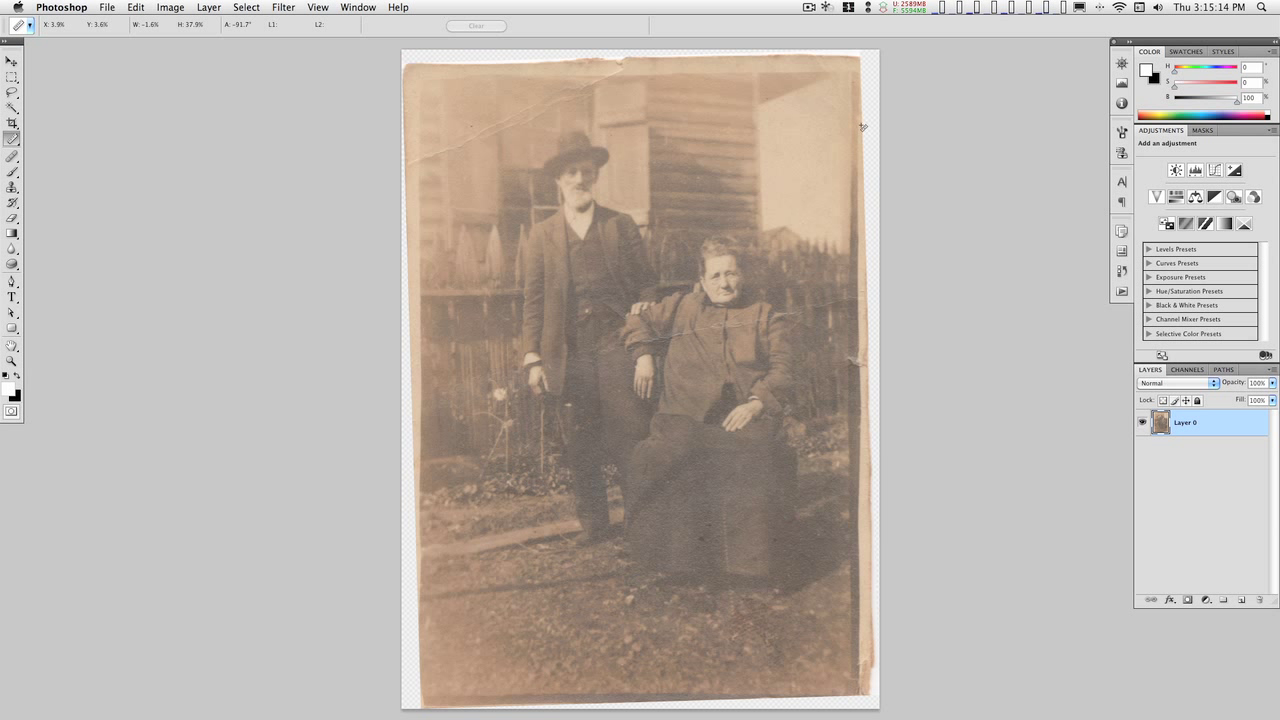
Draw a ruler line along the photo's right inner border and rotate the canvas 0.32° clockwise to match it
mouse_move(858, 137)
left_mouse_down()
mouse_move(866, 700)
mouse_move(851, 514)
mouse_move(860, 521)
left_mouse_up()
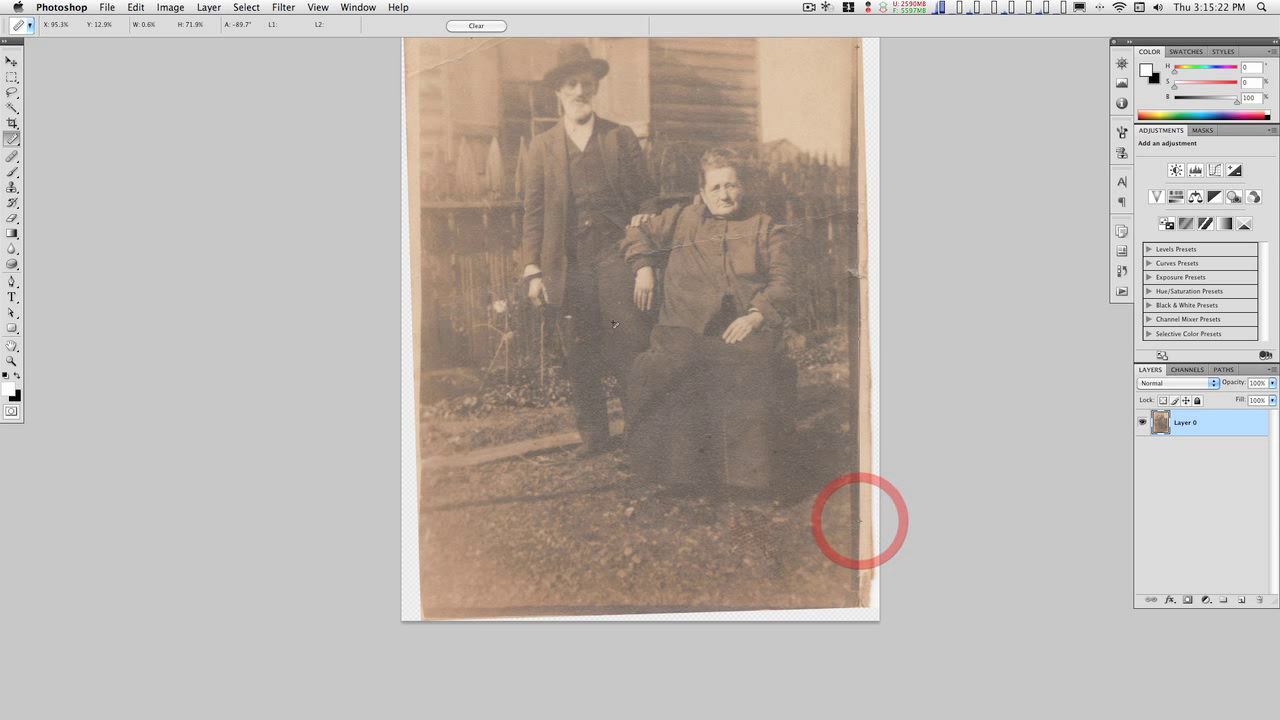
left_click(170, 7)
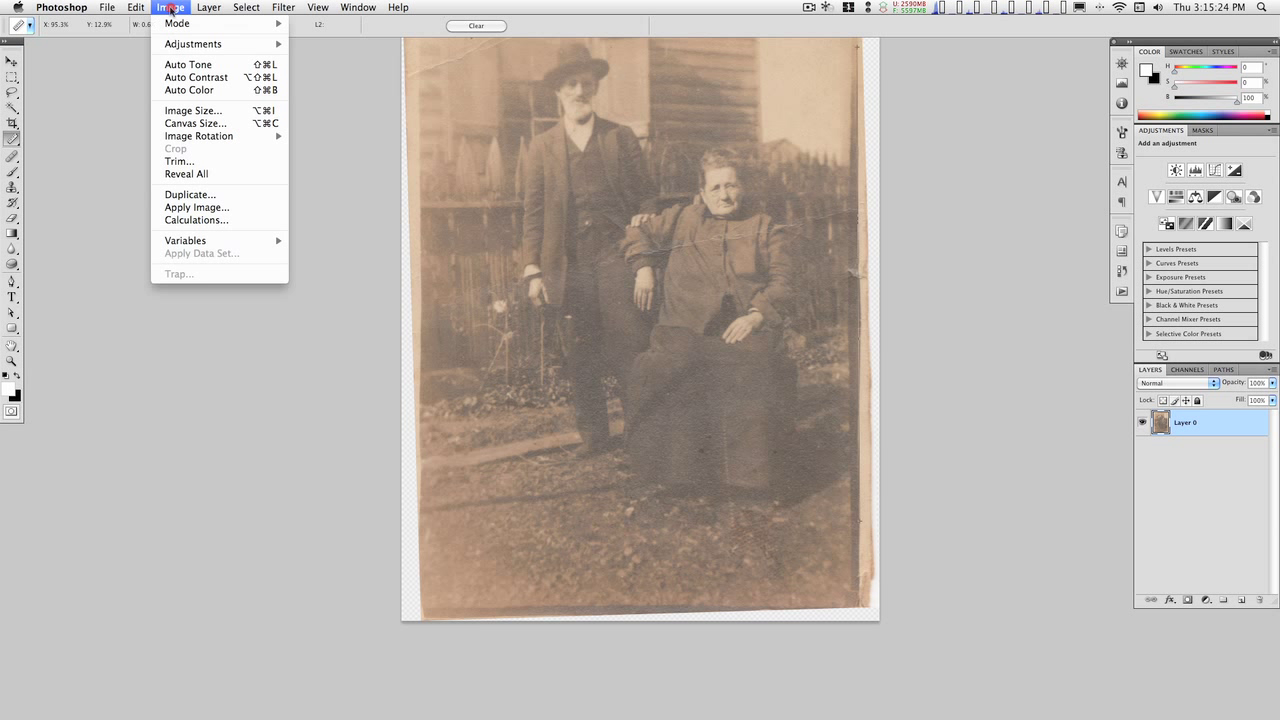
mouse_move(181, 139)
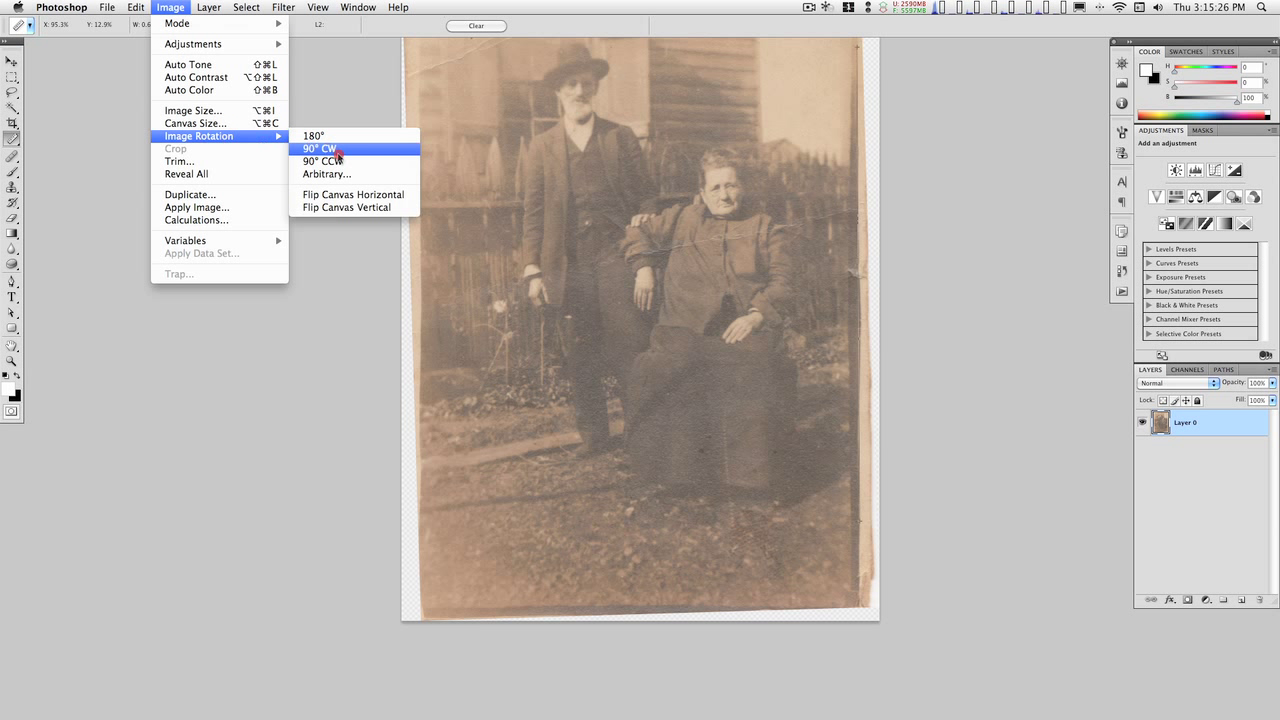
left_click(378, 174)
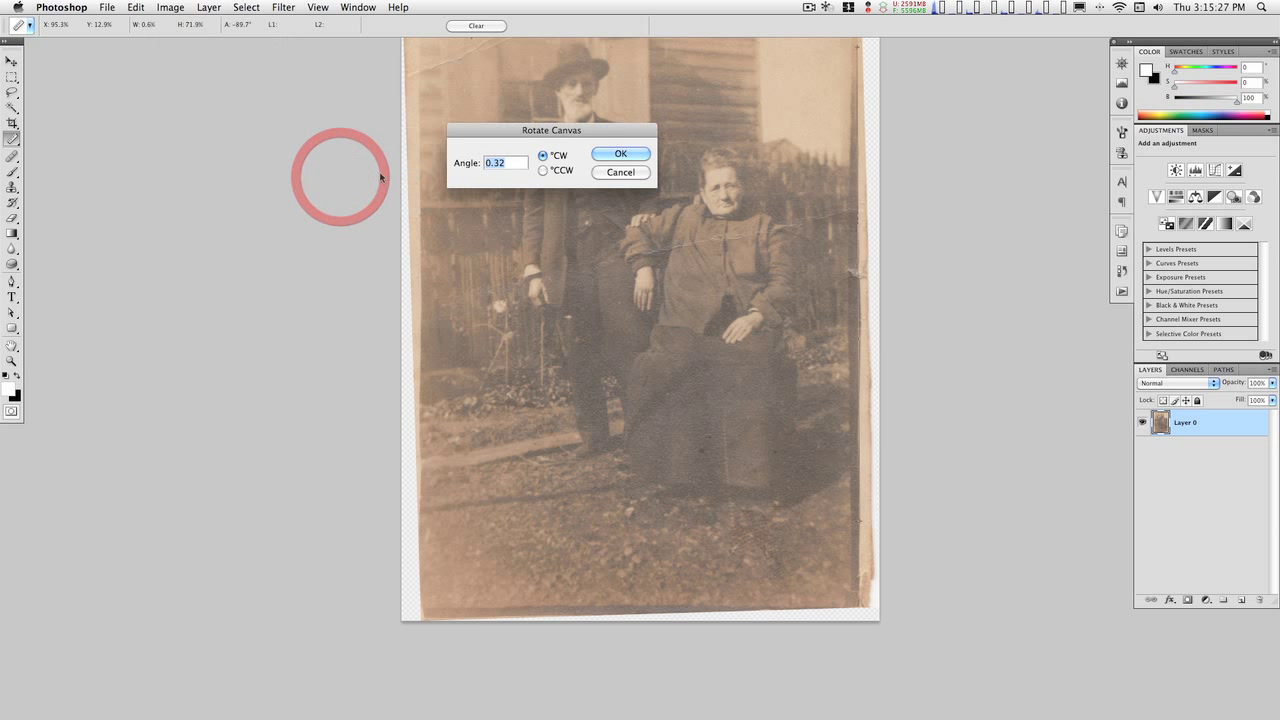
left_click(622, 155)
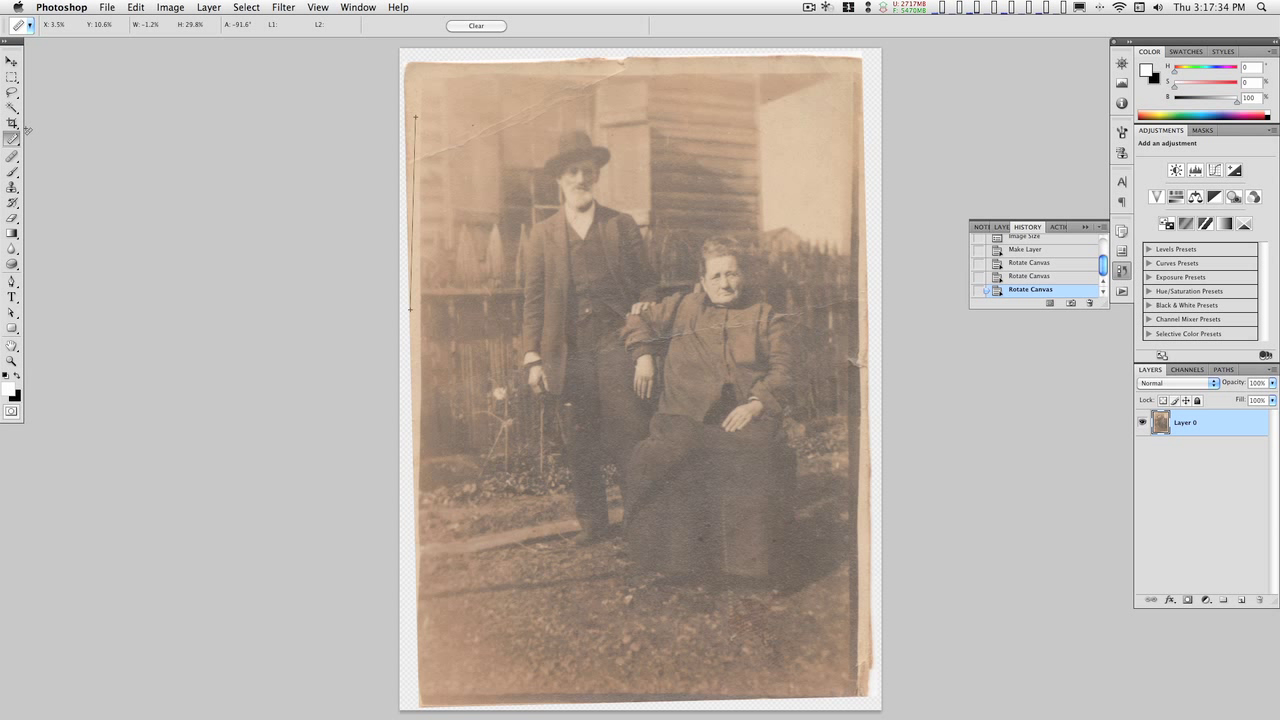
Switch to the Eyedropper tool, duplicate Layer 0 and hide the original layer
key("shift+i")
key("shift+i")
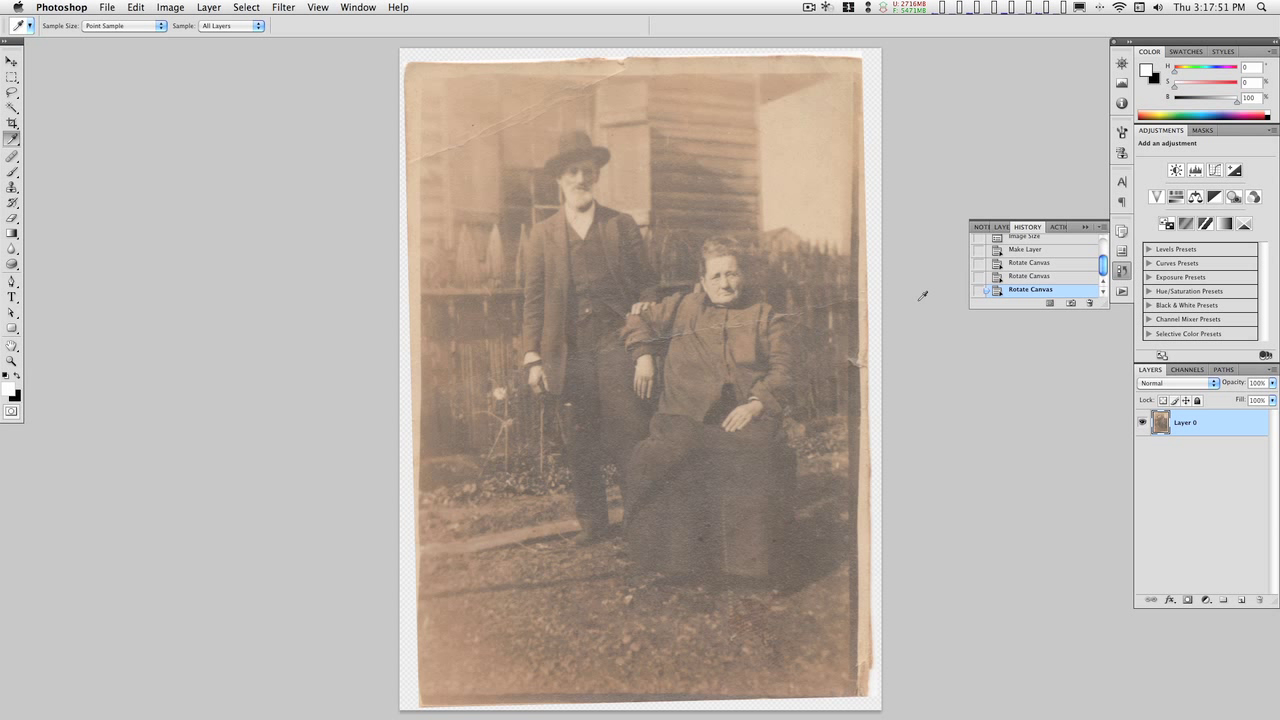
left_click(1210, 419, "alt")
left_click_drag(1210, 419, 1212, 420)
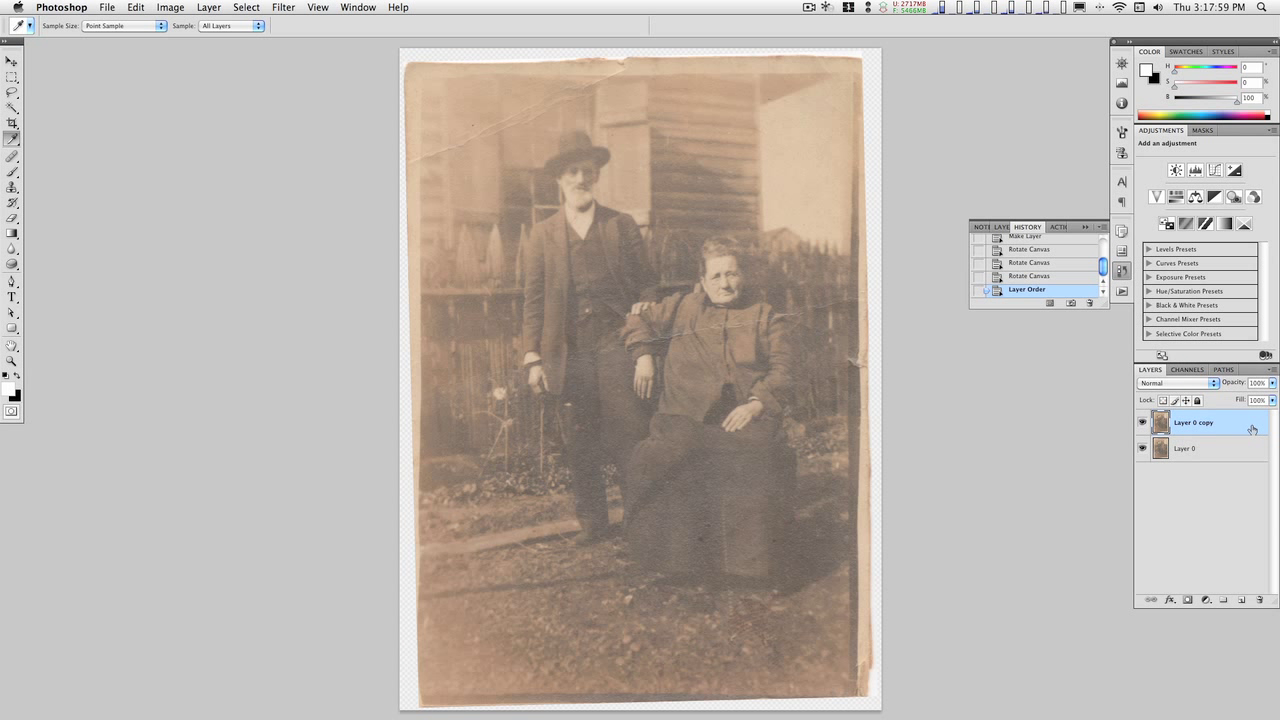
left_click(1143, 449)
Add a Levels adjustment layer above the copy with black input 70, midtones 1.36 and white input 219
left_click(1195, 170)
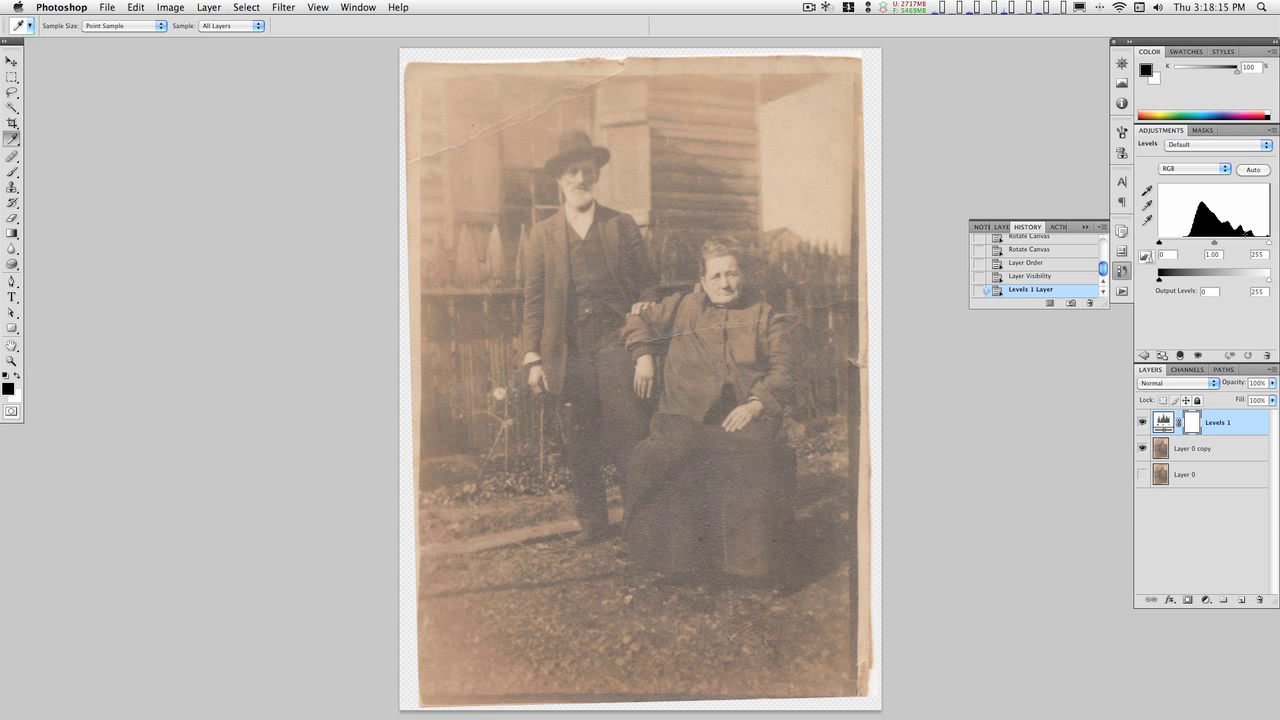
left_click_drag(1268, 242, 1254, 243)
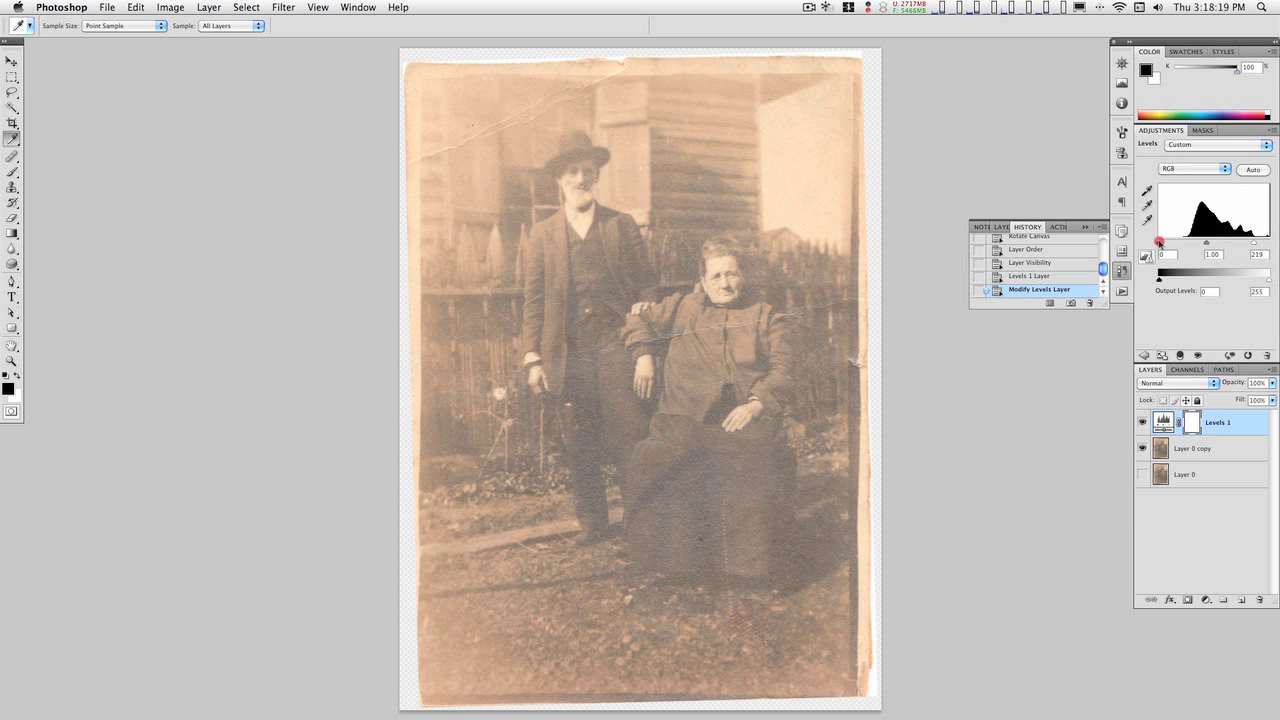
left_click_drag(1161, 243, 1186, 244)
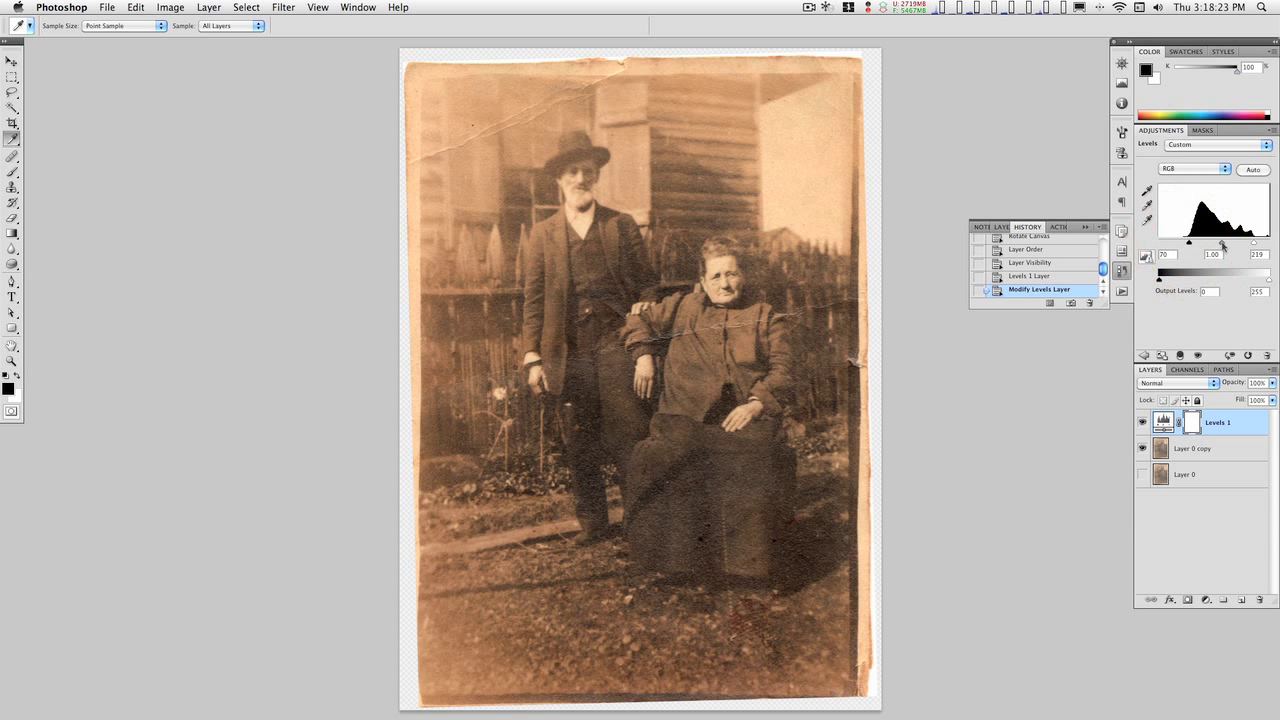
left_click_drag(1222, 244, 1215, 245)
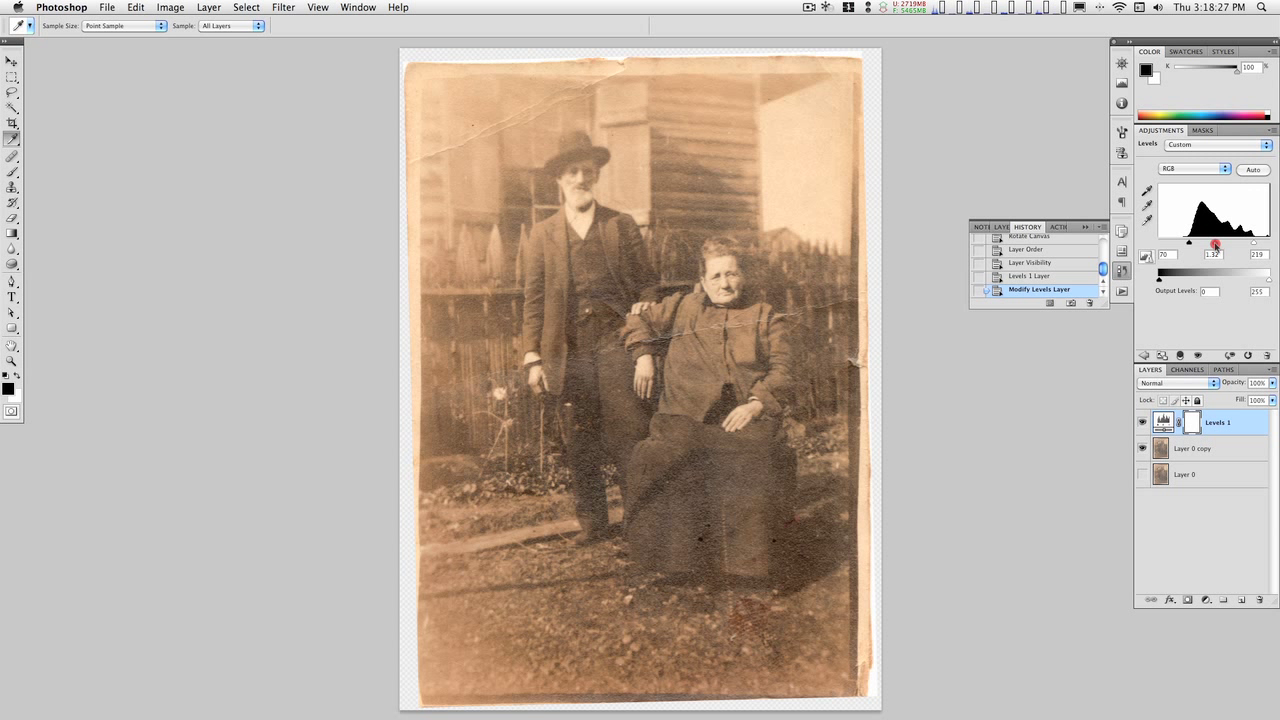
left_click_drag(1214, 246, 1215, 246)
left_click_drag(1215, 245, 1213, 245)
left_click_drag(1214, 245, 1213, 245)
Clip the Levels adjustment to Layer 0 copy and select both layers together
key("alt")
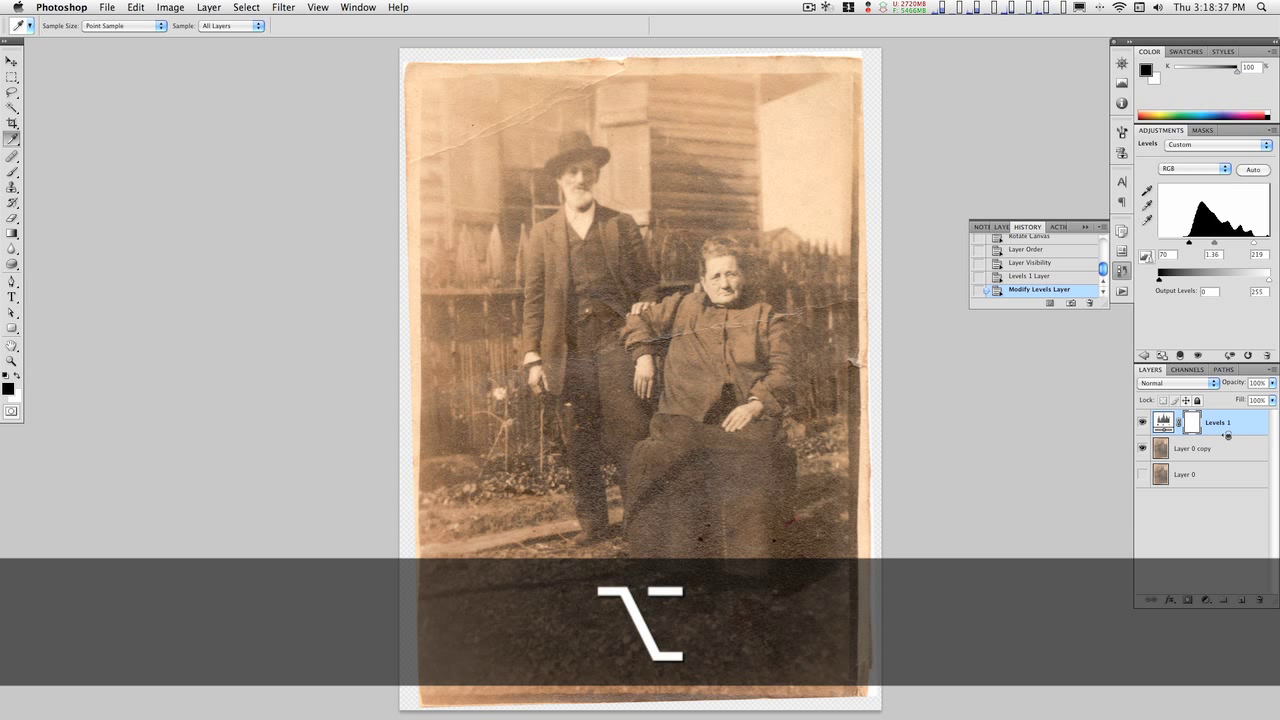
left_click(1227, 436, "alt")
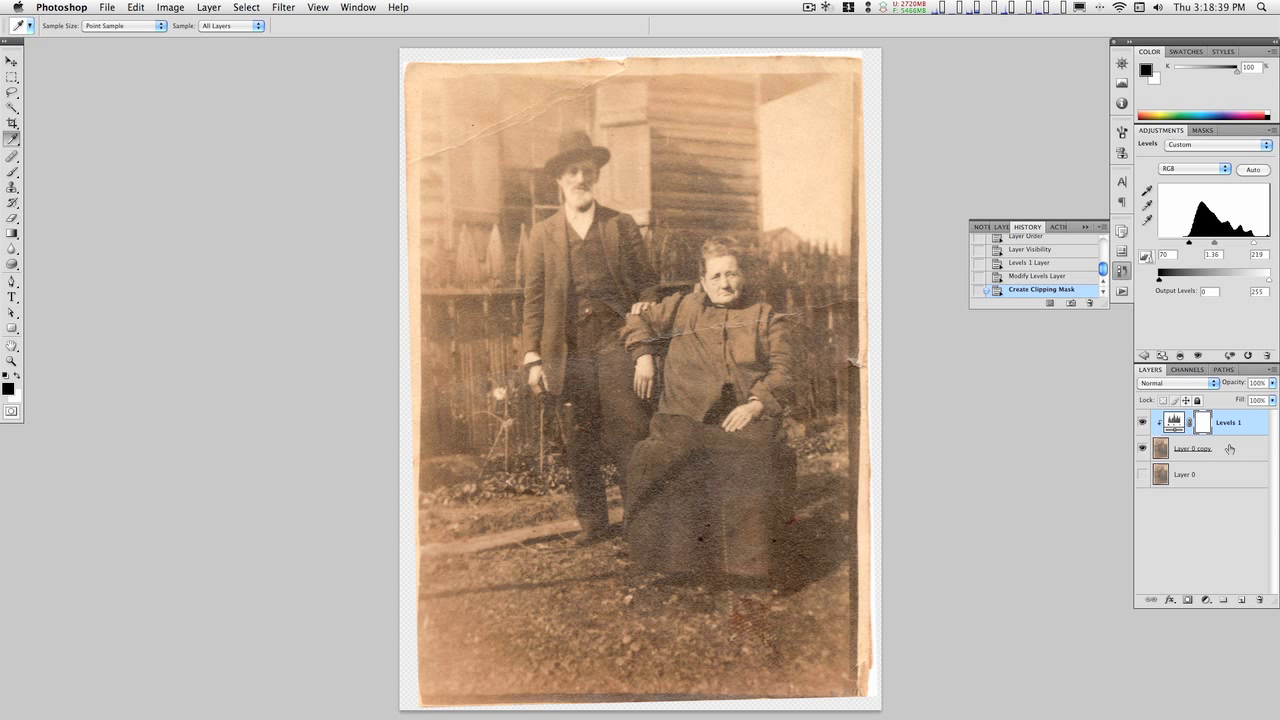
key("shift")
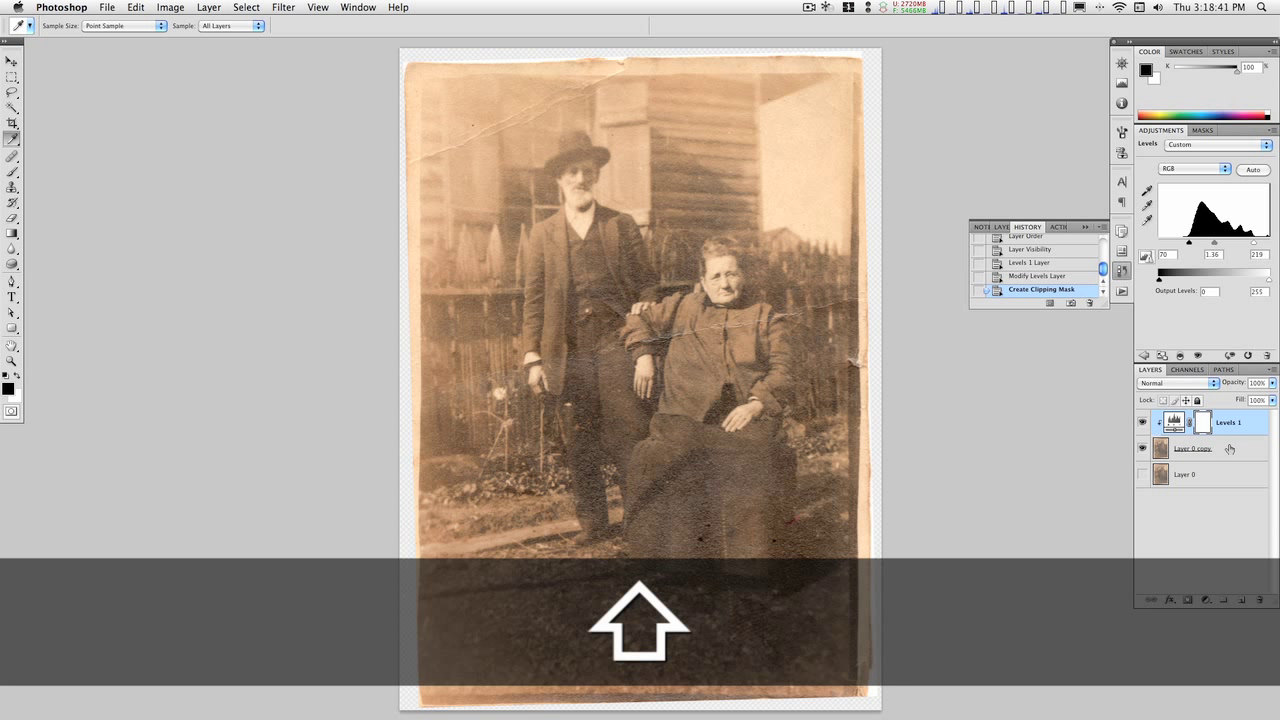
left_click(1230, 449, "shift")
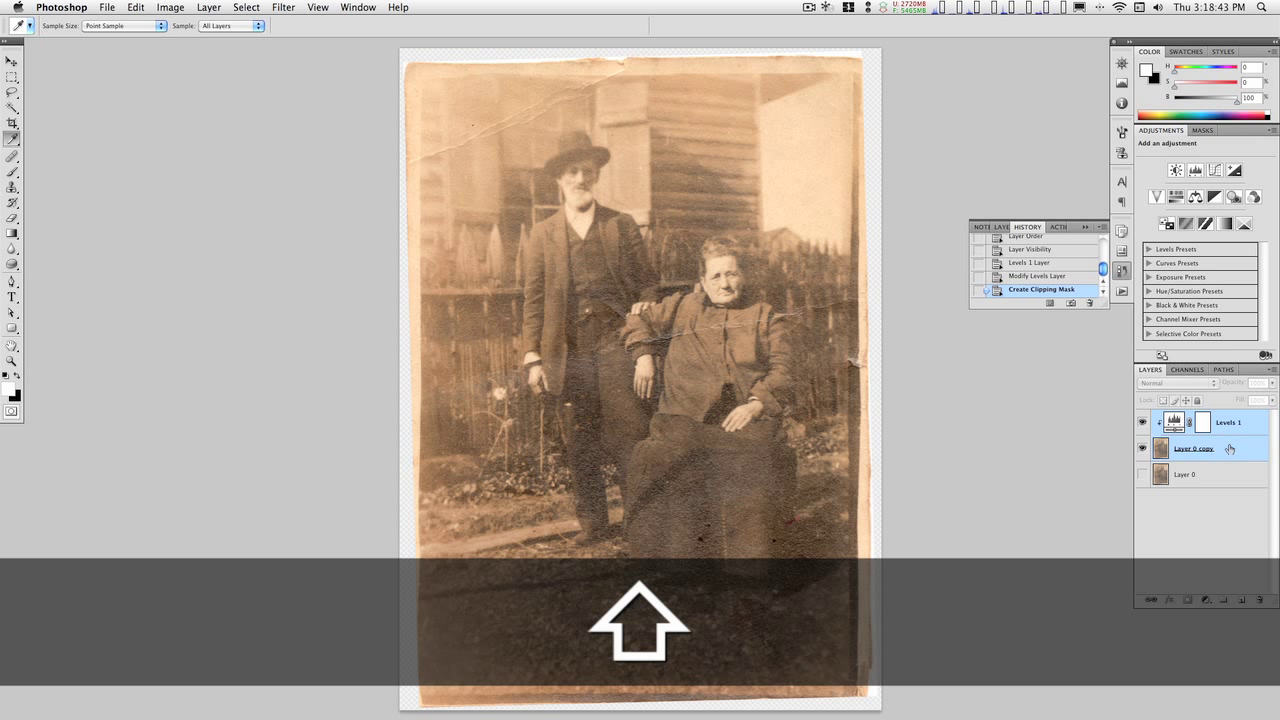
Duplicate Layer 0 copy together with its Levels adjustment, merge the duplicates into one unclipped layer and hide Layer 0 copy
key("alt")
left_click_drag(1230, 449, 1230, 418)
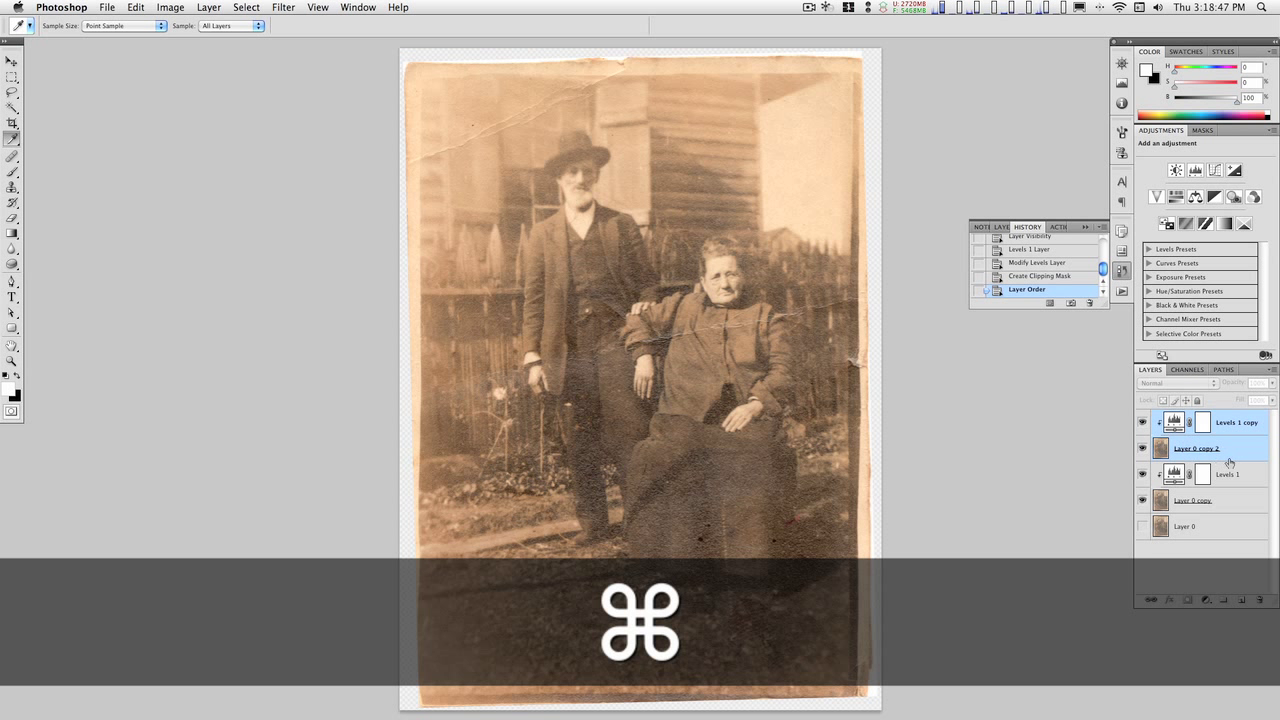
key("super+e")
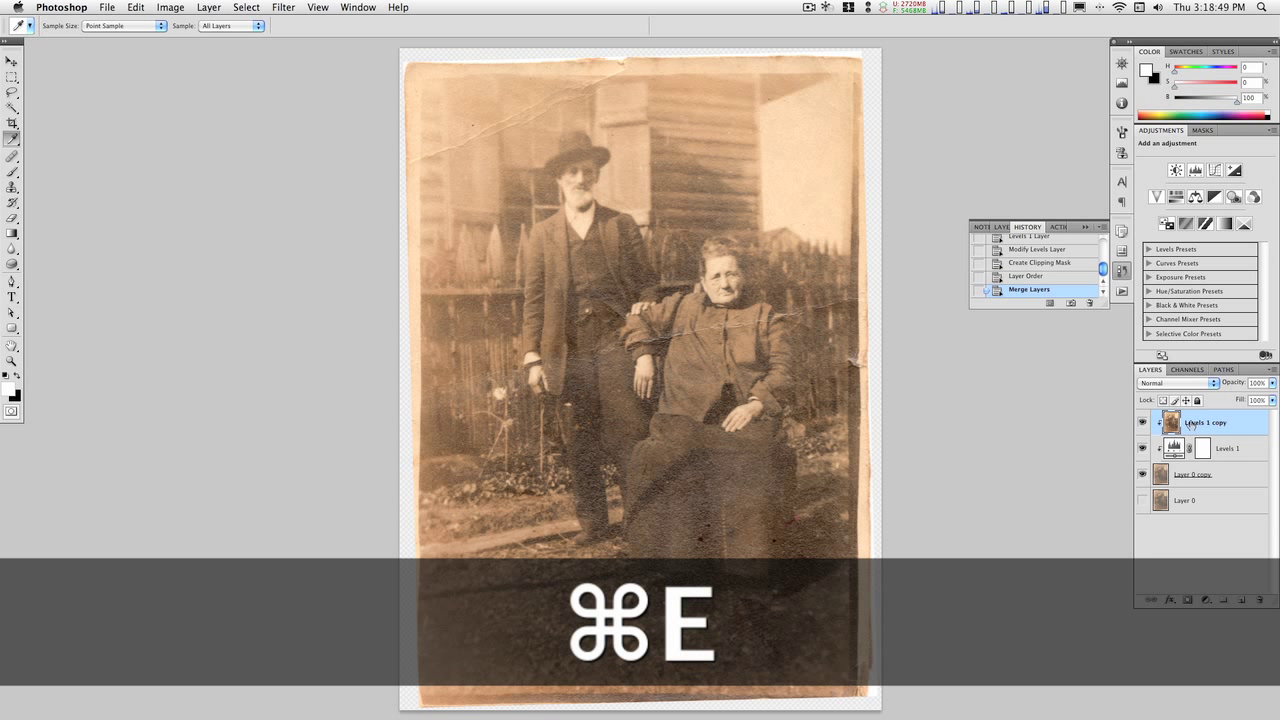
left_click(1202, 434, "alt")
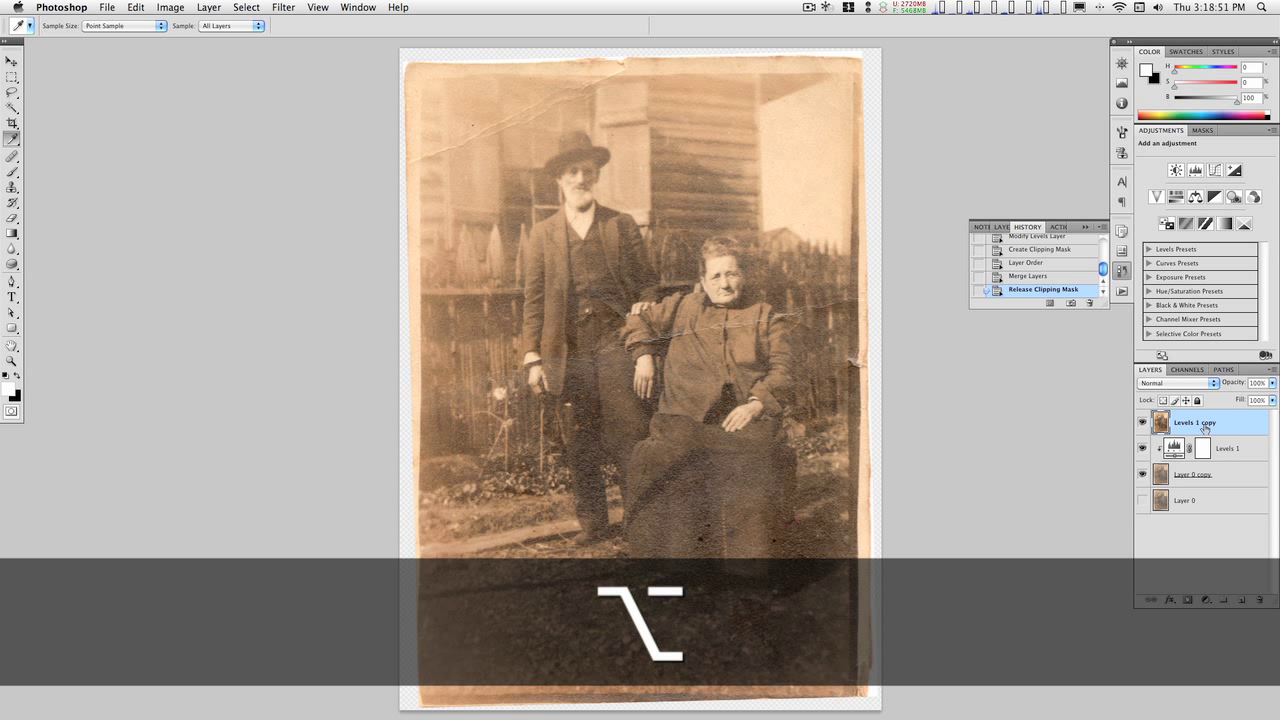
left_click(1144, 475)
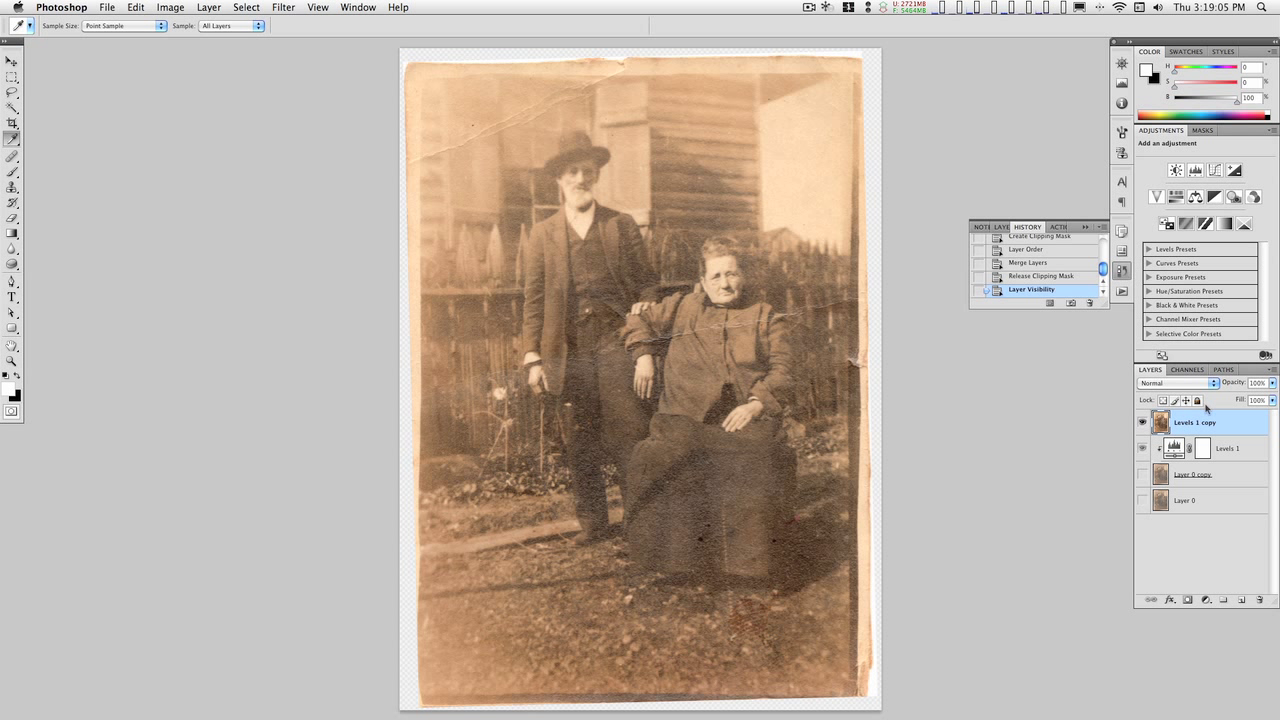
Examine the Red, Green and Blue channels one at a time to compare their contrast and detail
left_click(1193, 370)
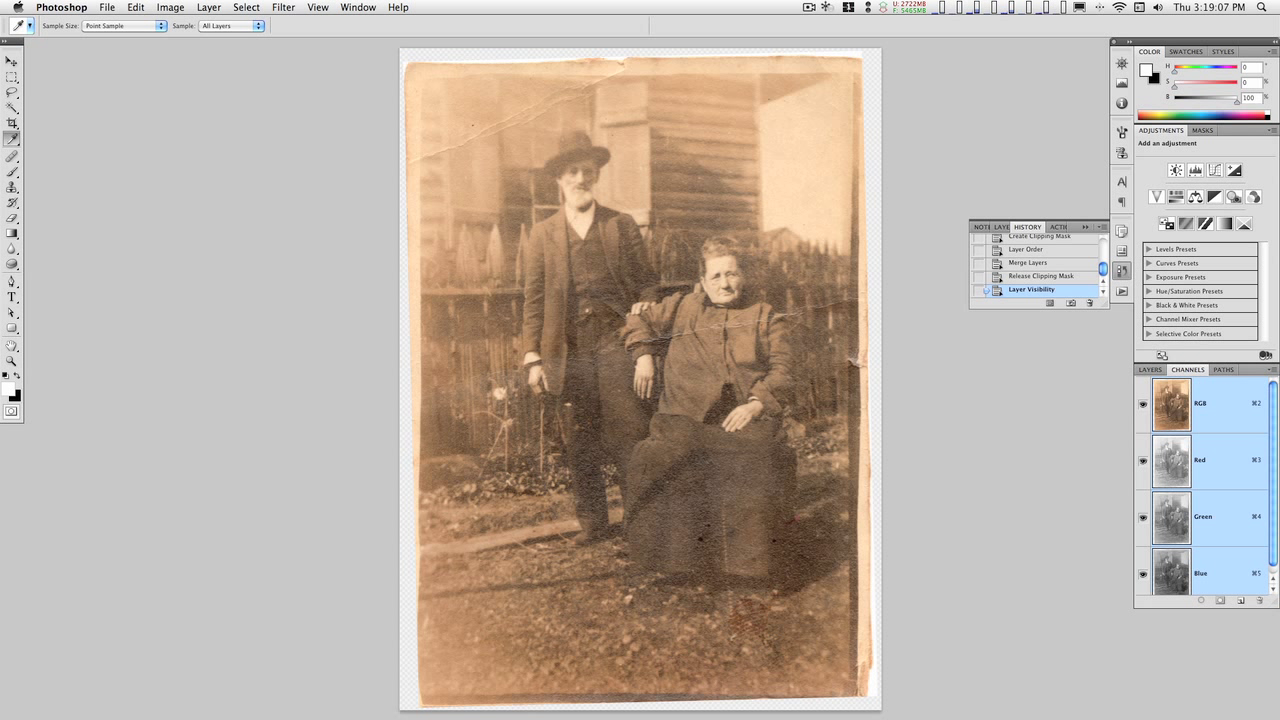
left_click(1222, 580)
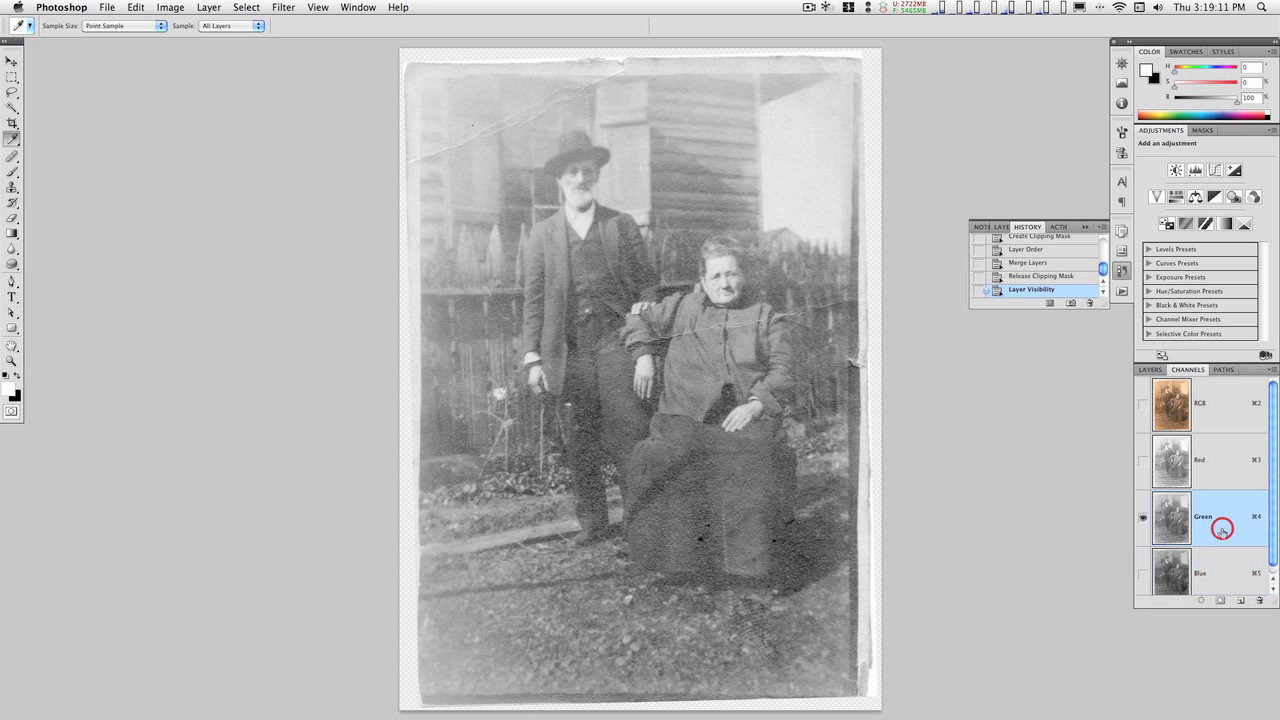
left_click(1221, 530)
left_click(1226, 472)
left_click(1229, 512)
left_click(1230, 569)
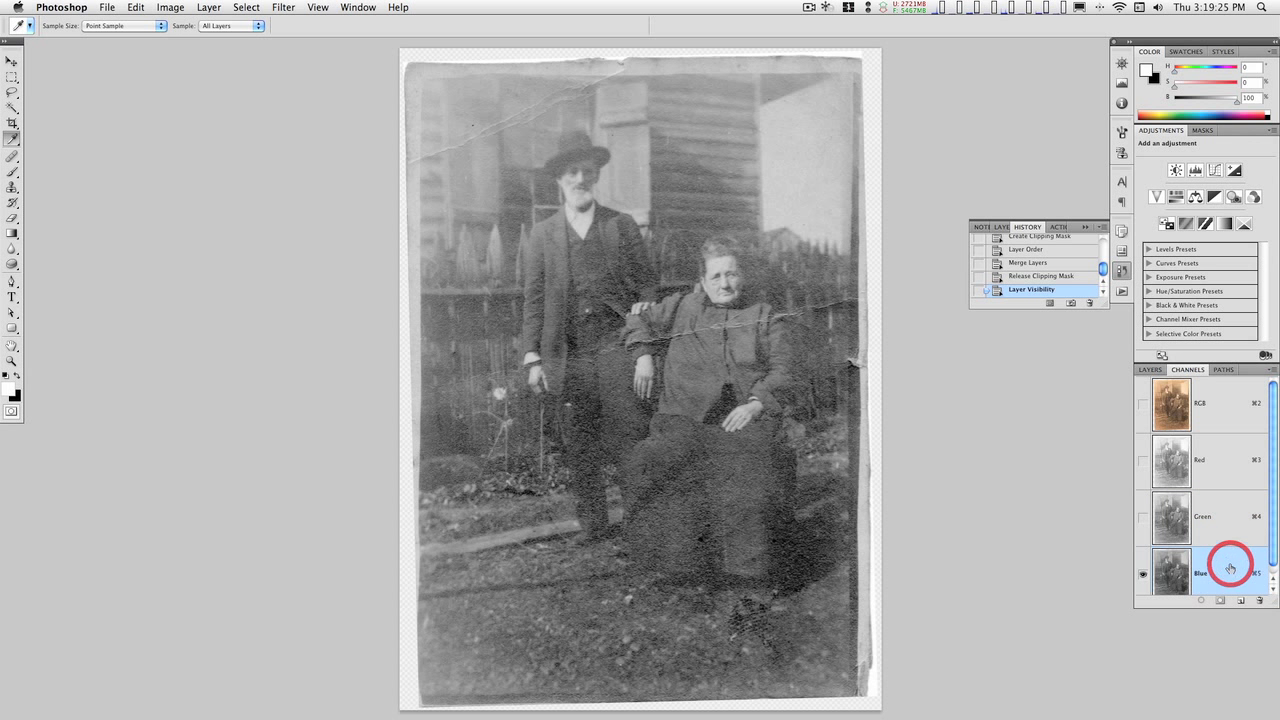
left_click(1222, 470)
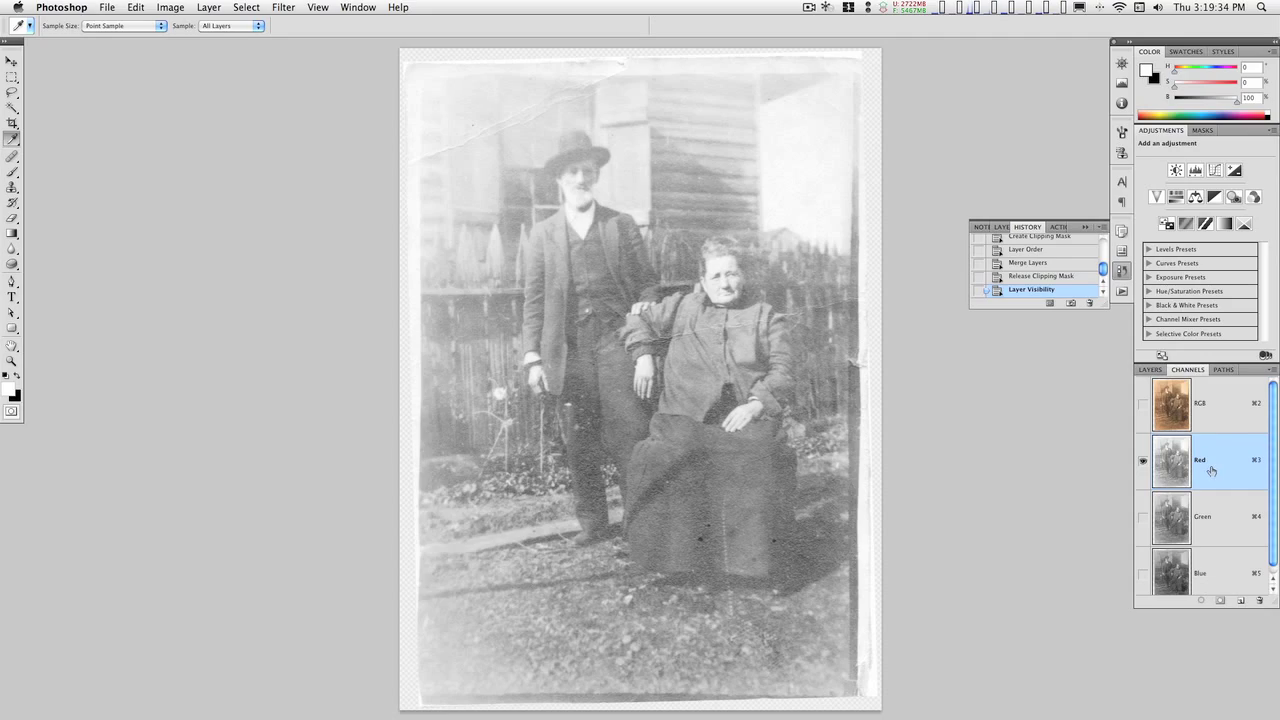
Mask a duplicate of the Levels 1 copy layer with a selection loaded from the Red channel, and hide Levels 1 copy
left_click(1170, 466, "super")
left_click(1150, 369)
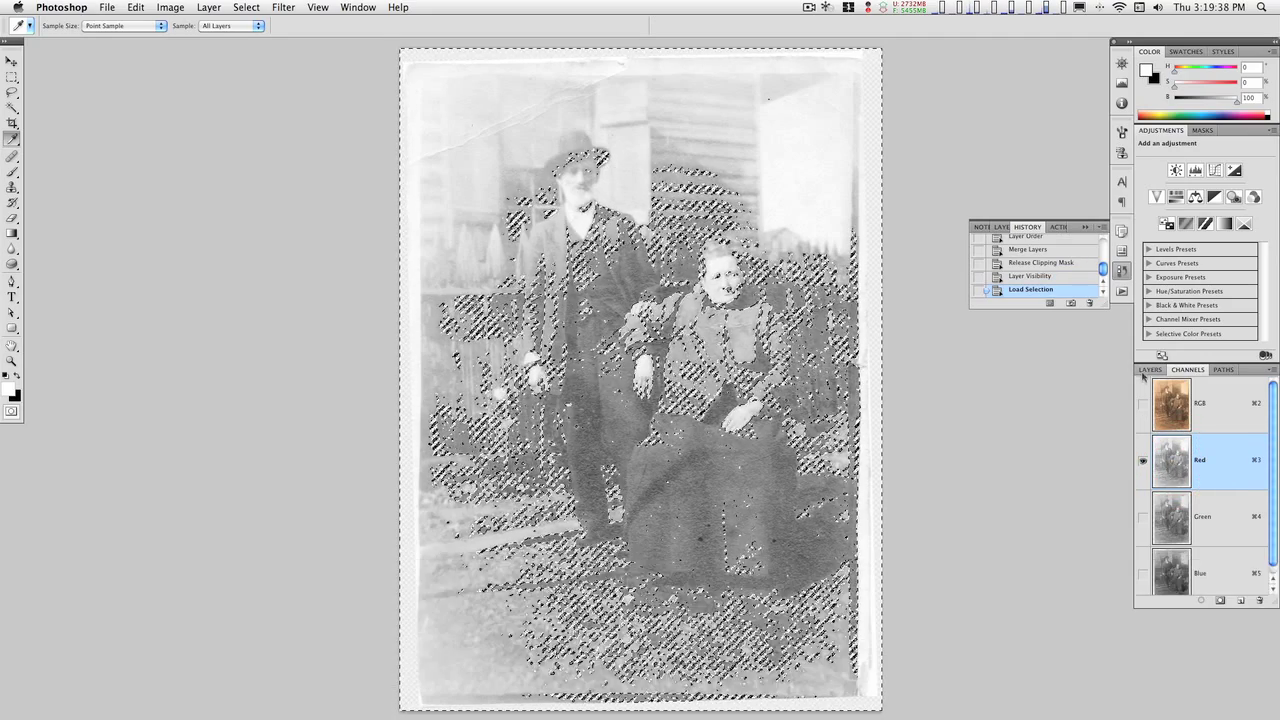
key("super+j")
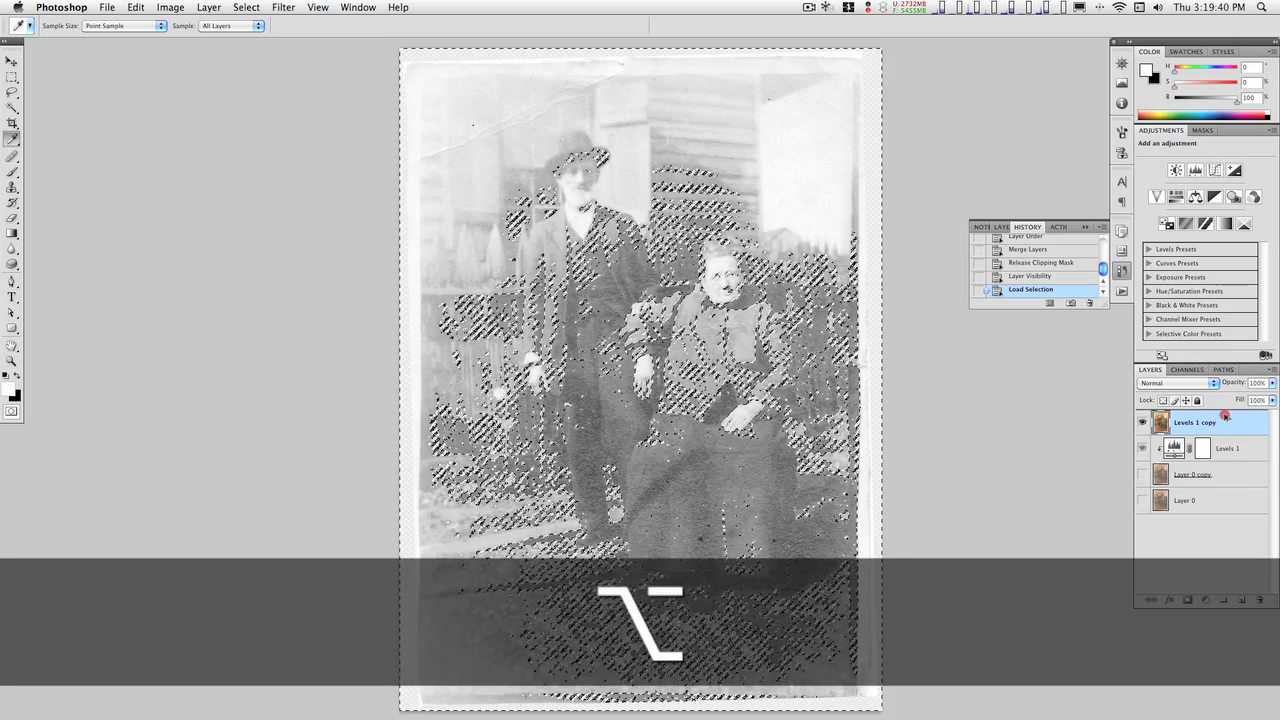
left_click_drag(1224, 425, 1222, 416)
left_click(1187, 600)
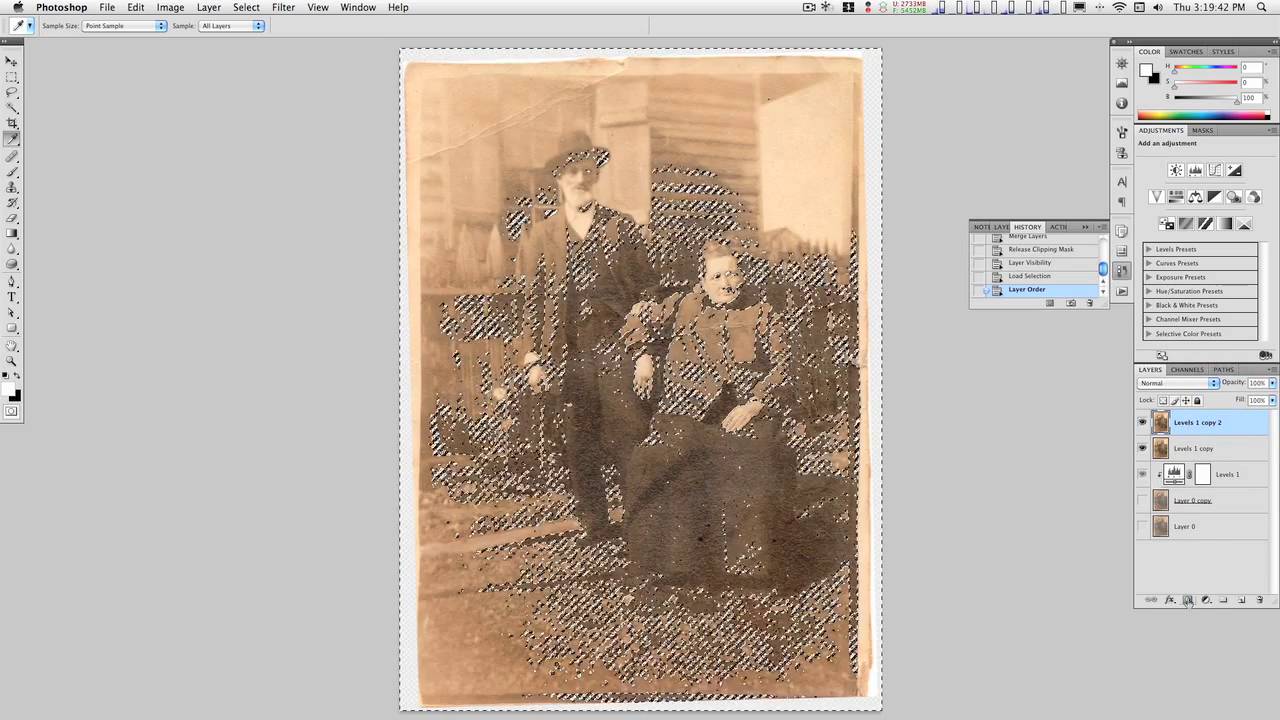
left_click(1143, 449)
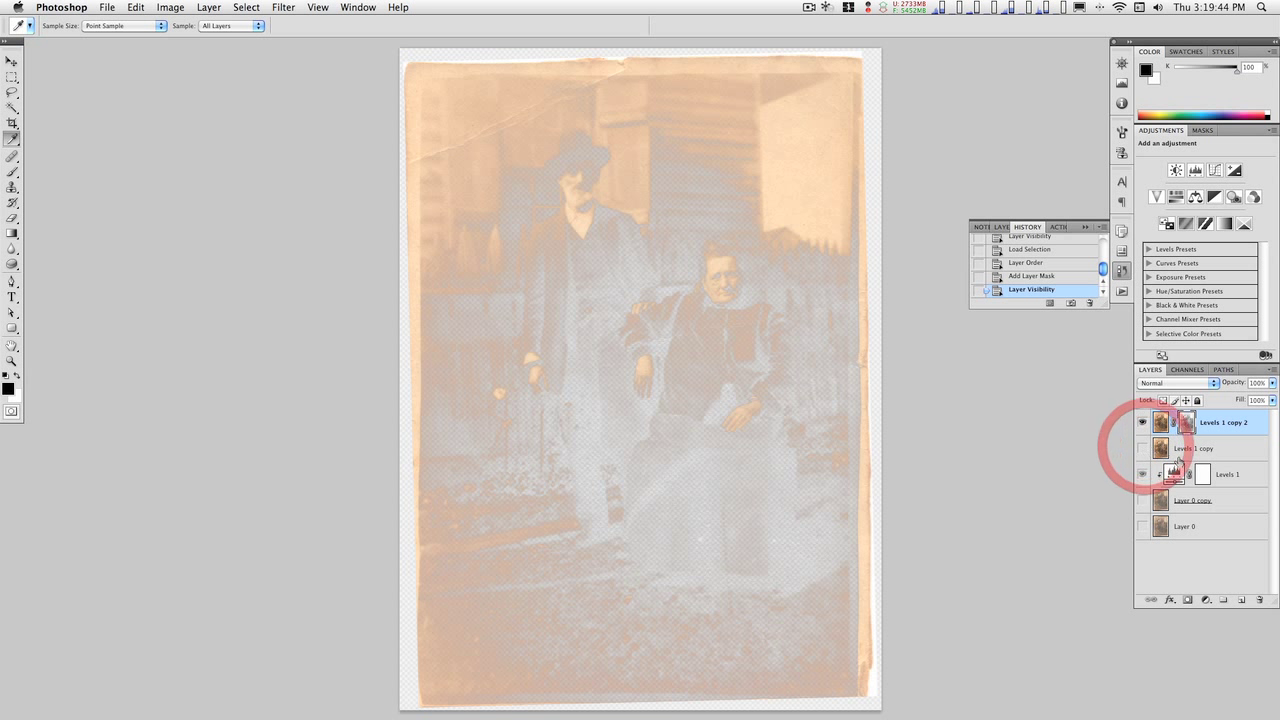
View the mask of Levels 1 copy 2 and apply Levels to it with black input 48, midtones 0.71 and white input 241
key("alt")
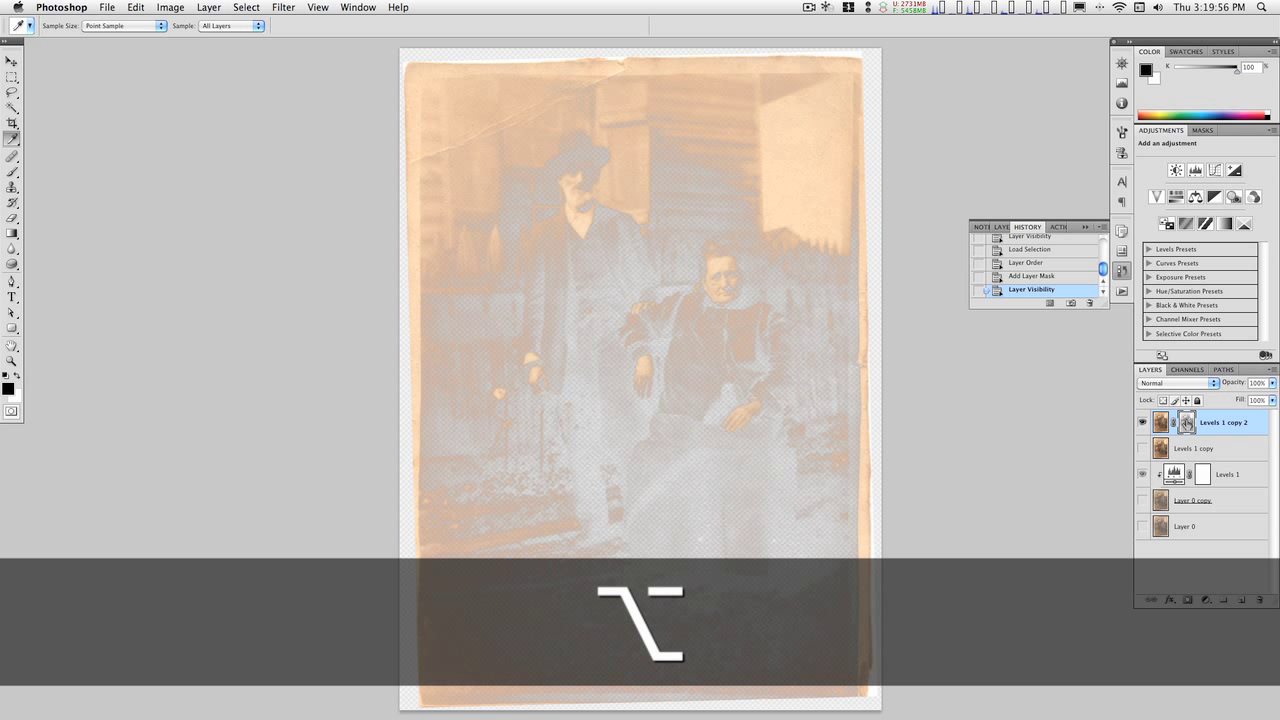
left_click(1186, 424, "alt")
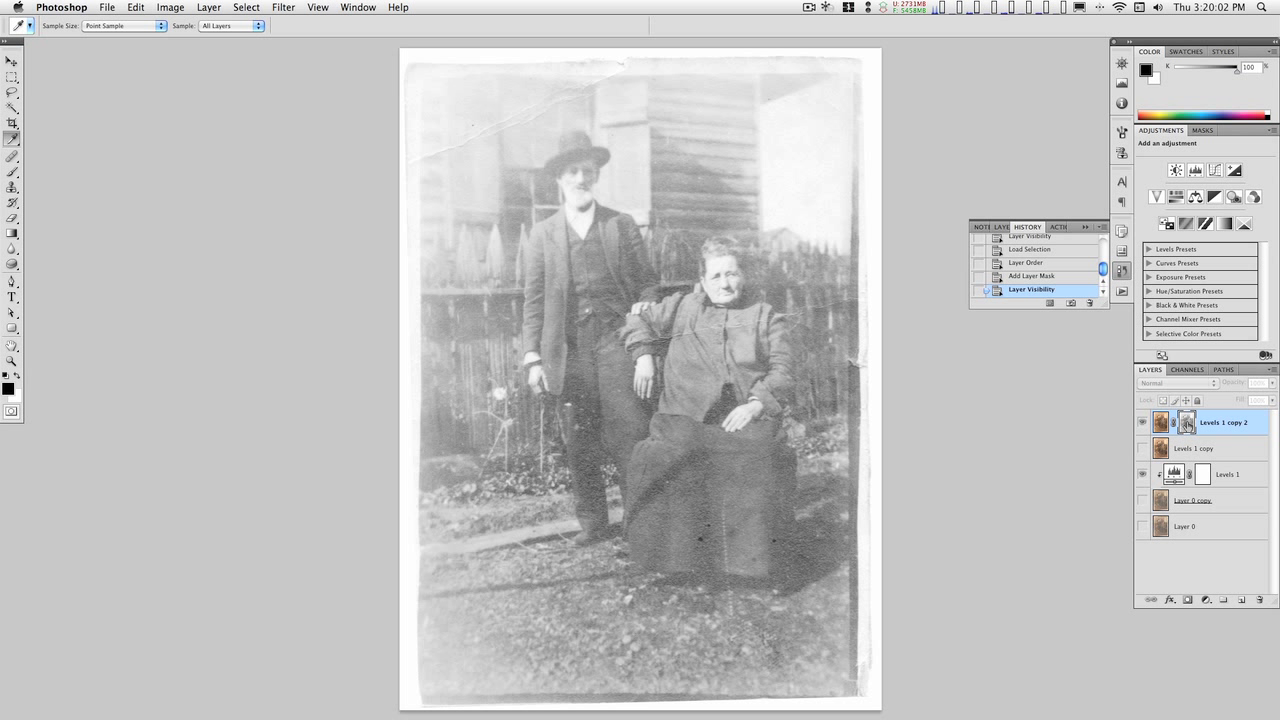
key("super")
key("super+l")
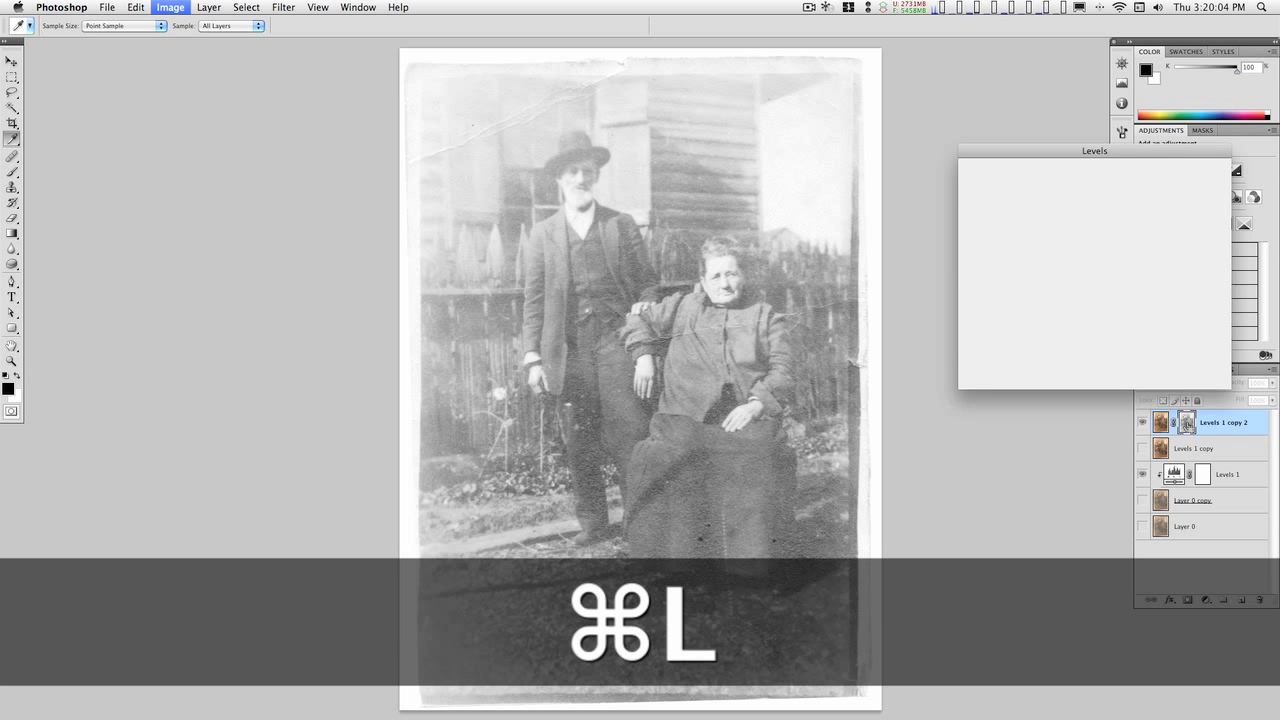
left_click_drag(976, 299, 1082, 301)
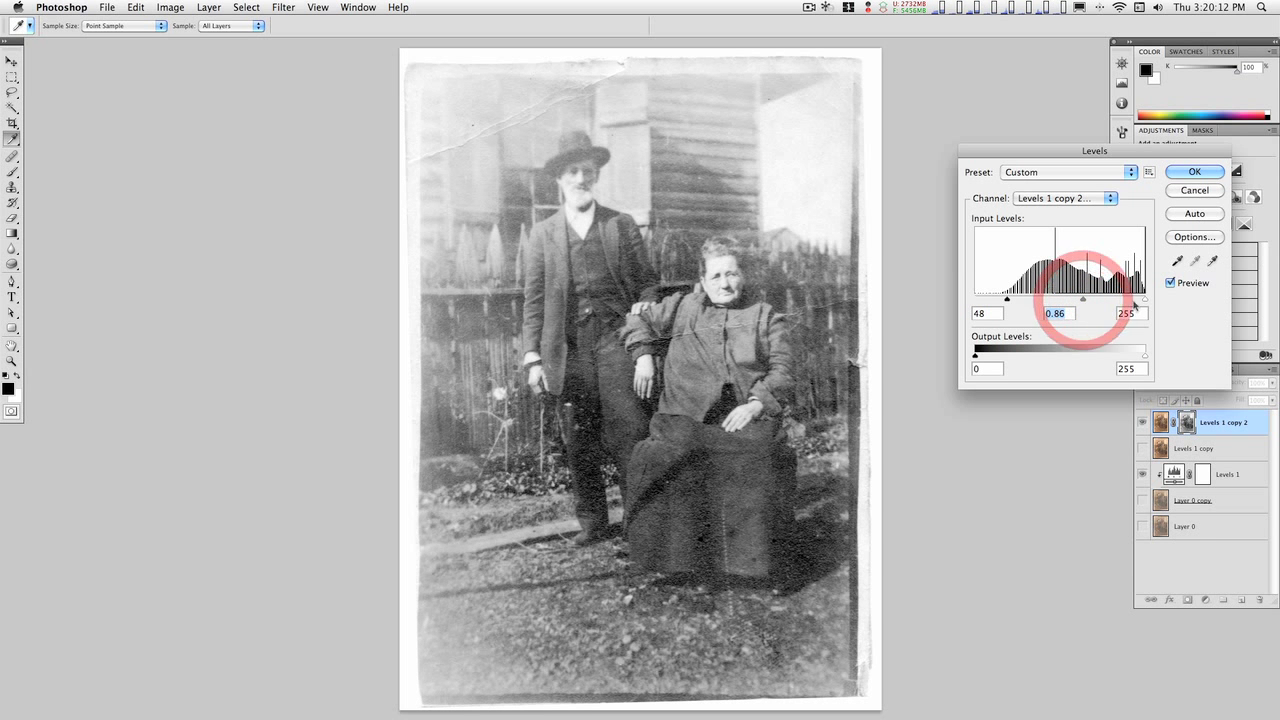
left_click_drag(1145, 300, 1136, 301)
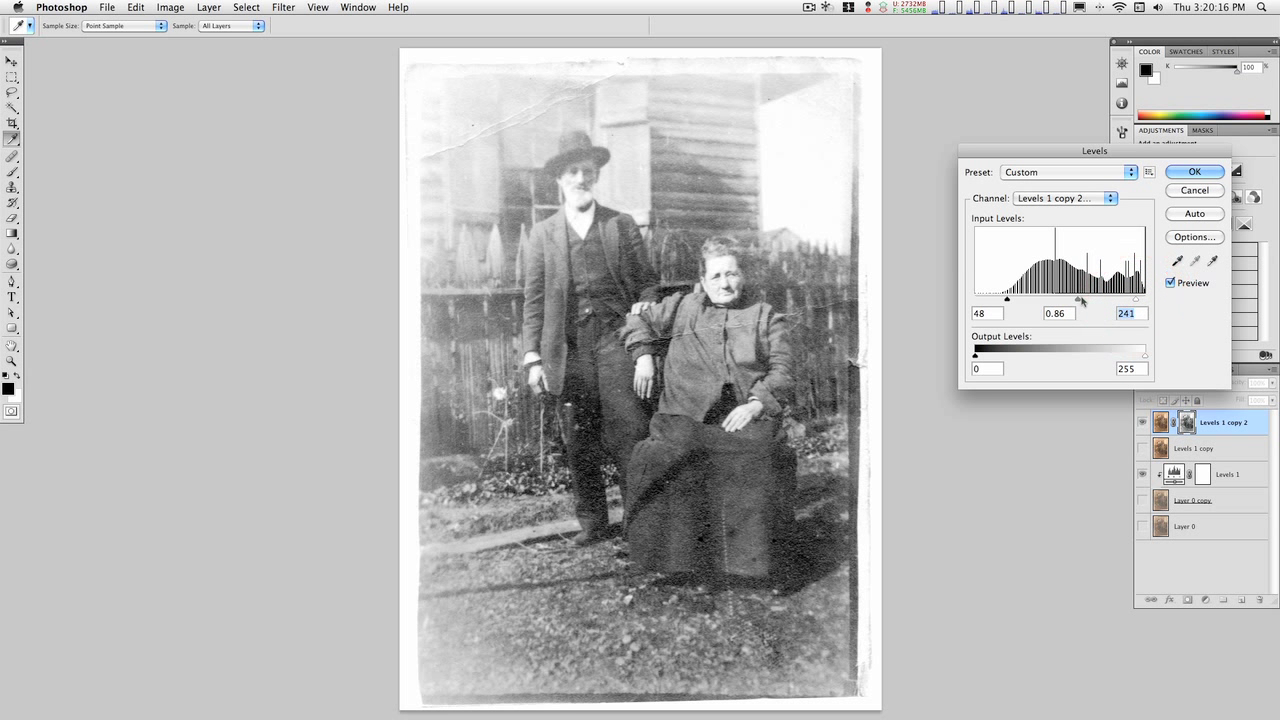
left_click_drag(1077, 300, 1086, 299)
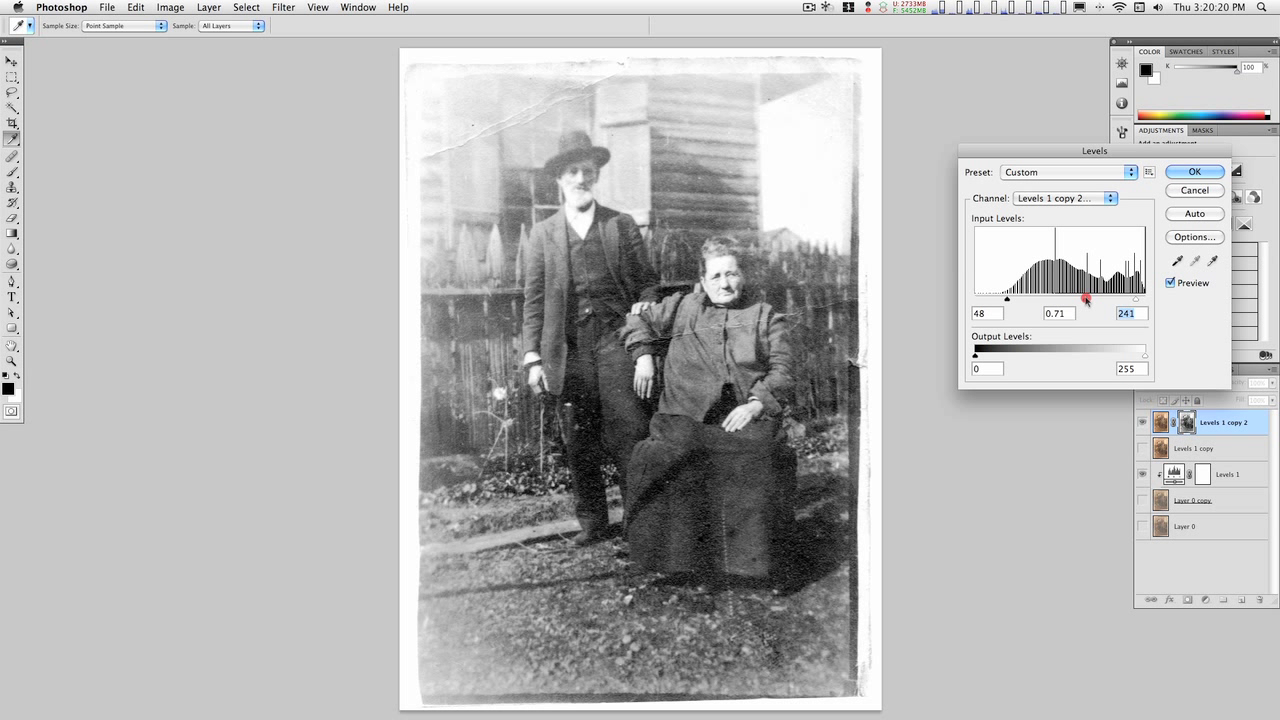
left_click(1192, 172)
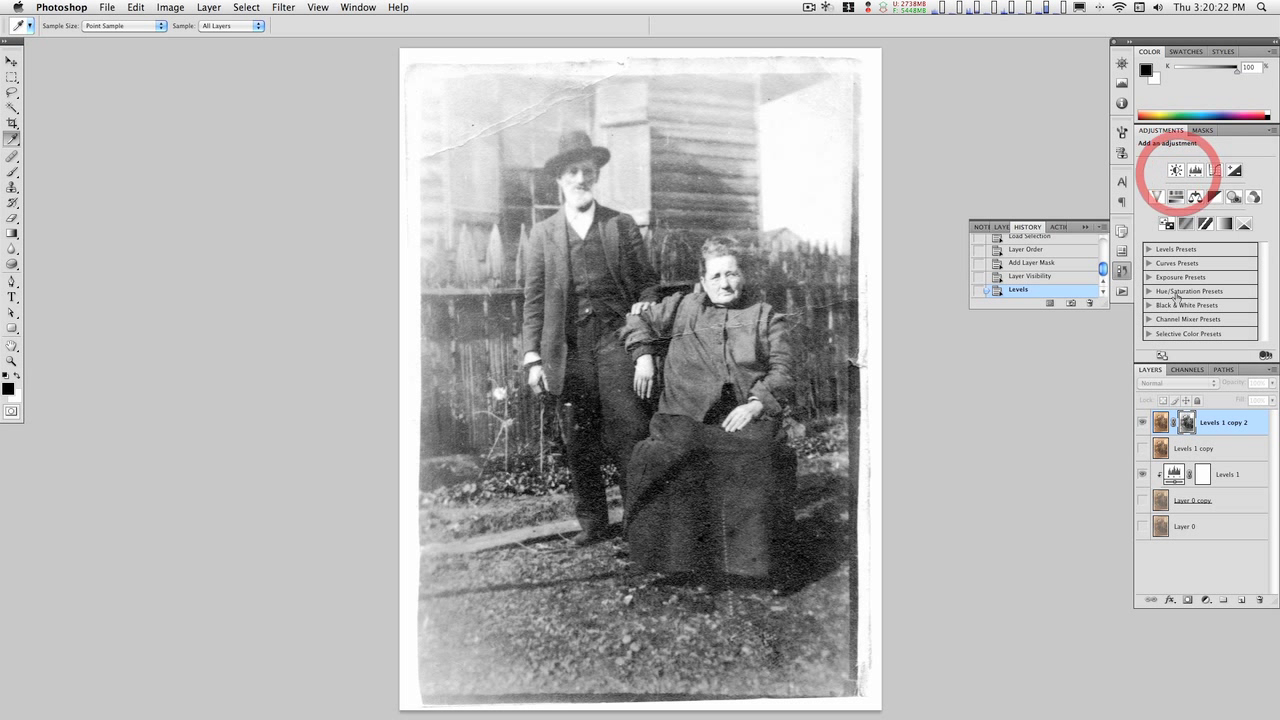
Duplicate the masked Levels 1 copy 2 layer and invert the duplicate's layer mask
key("alt")
left_click_drag(1248, 431, 1250, 420)
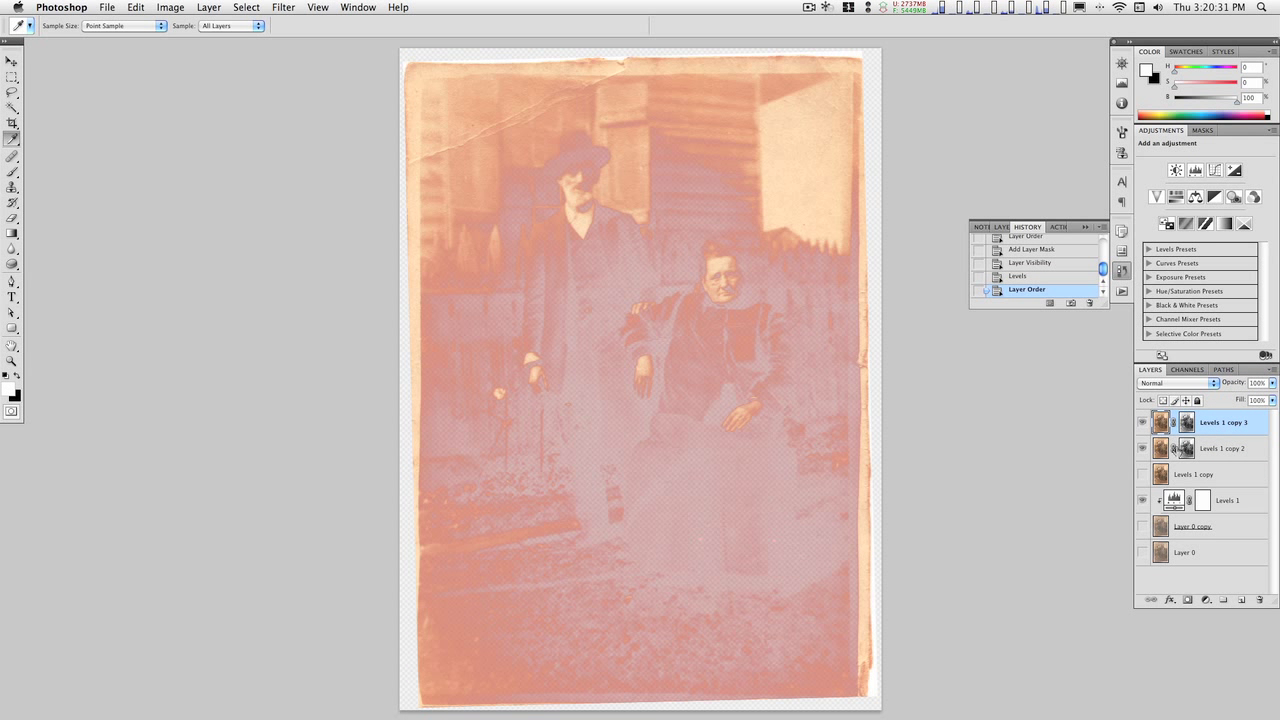
left_click(1186, 422)
key("super")
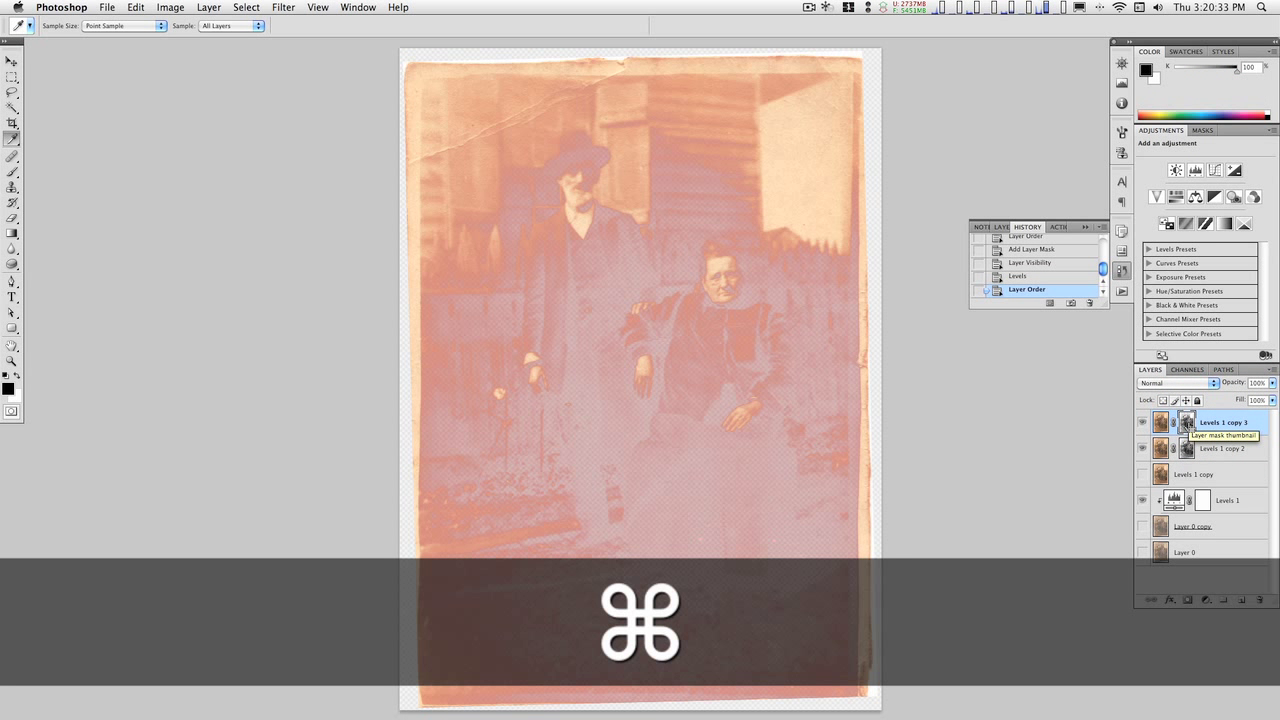
key("super+i")
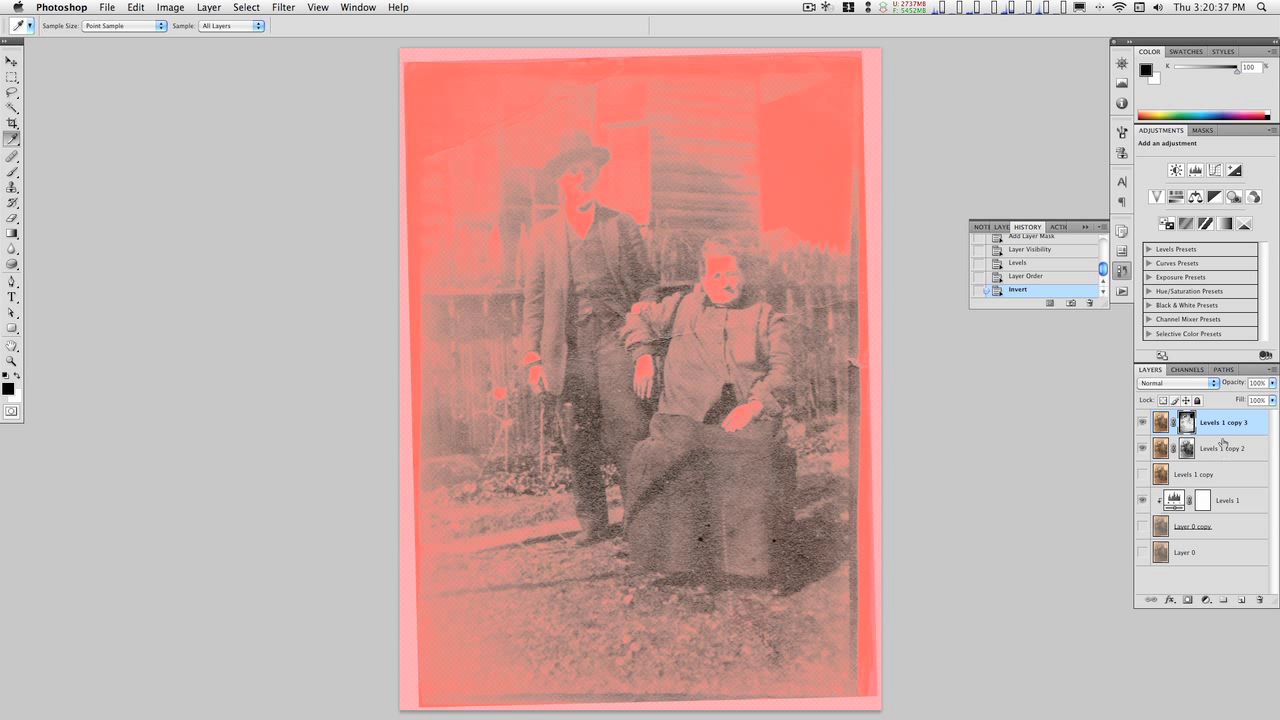
key("backslash")
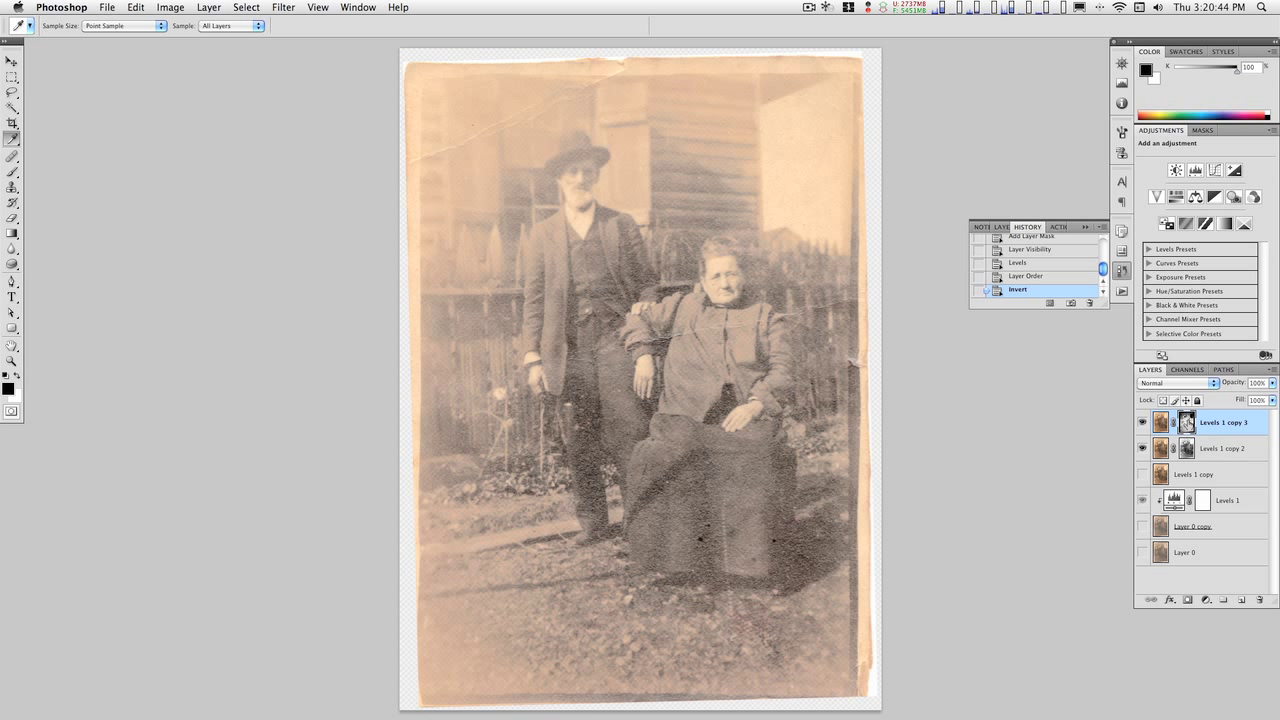
Inspect the masked layers over Levels 1 copy and leave only Levels 1 copy 2 visible
left_click(1187, 445)
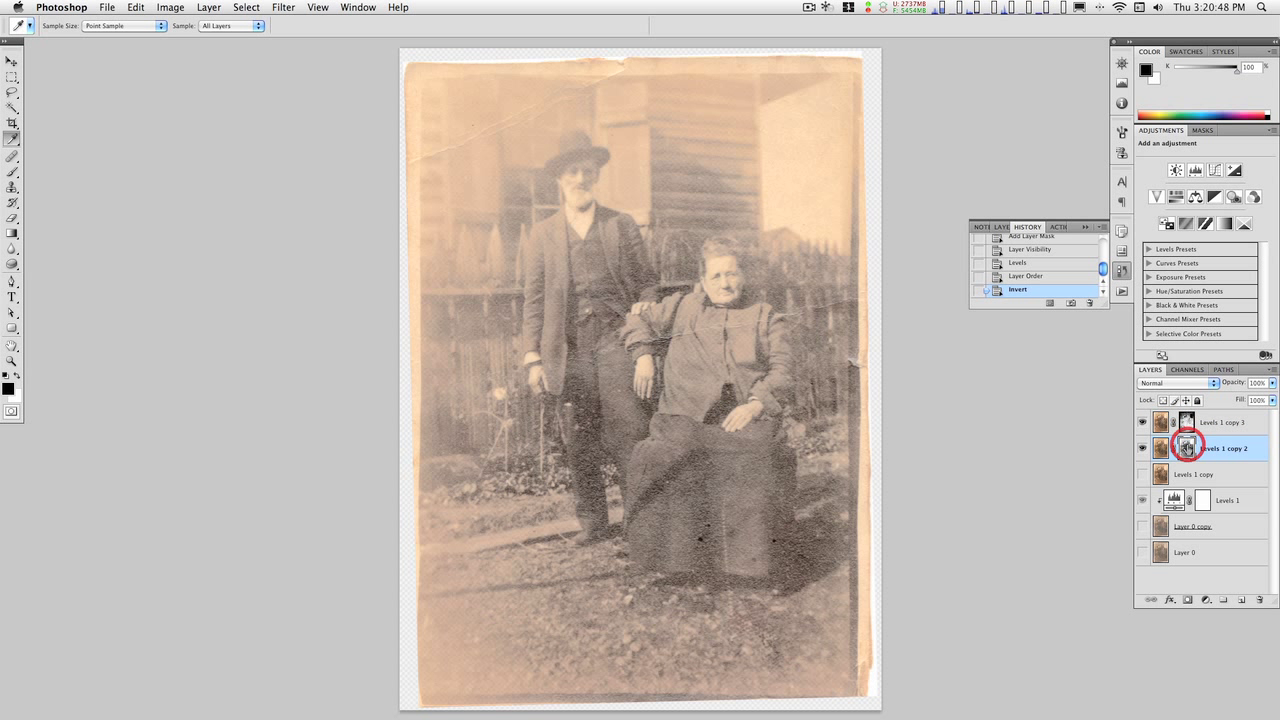
left_click(1187, 425)
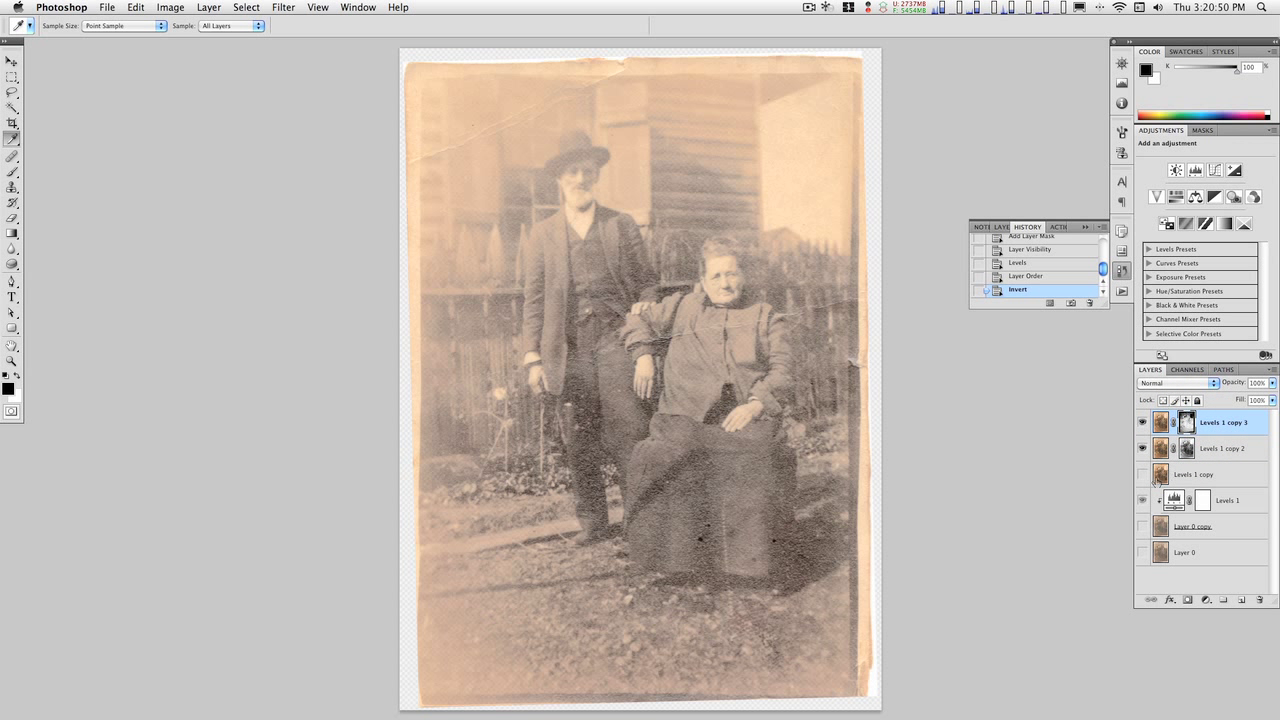
left_click(1143, 475)
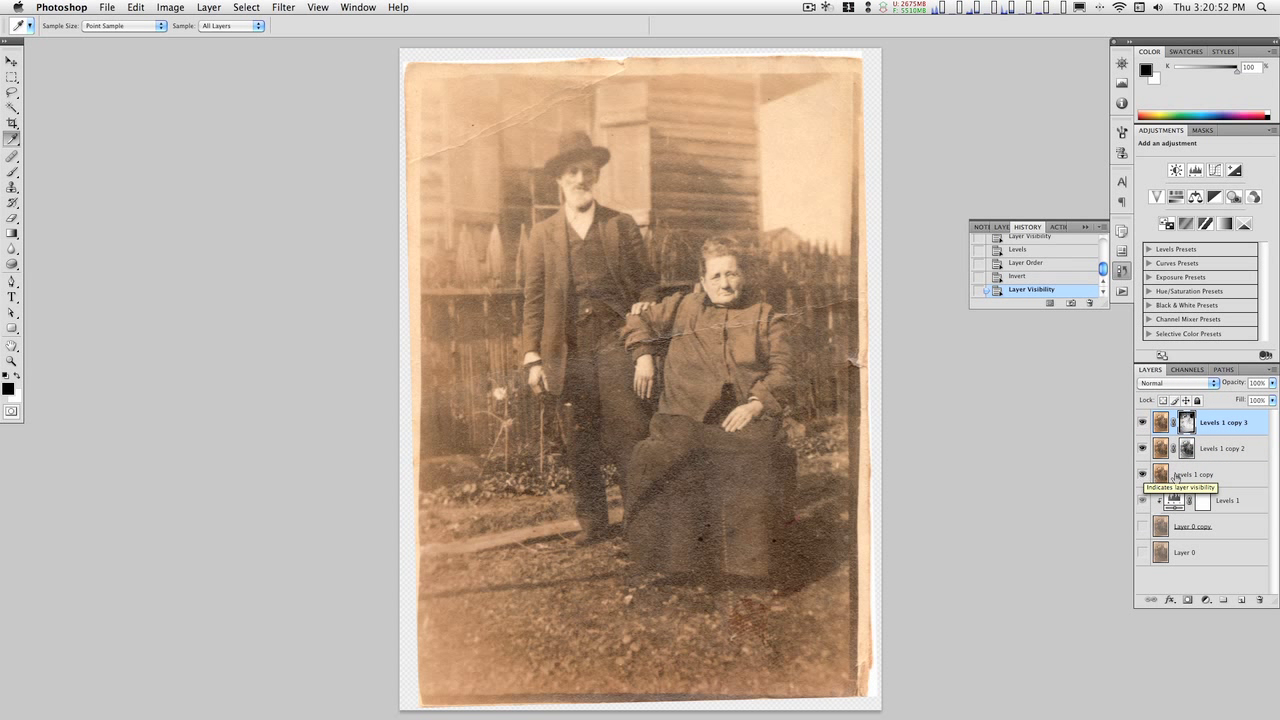
left_click(1226, 476)
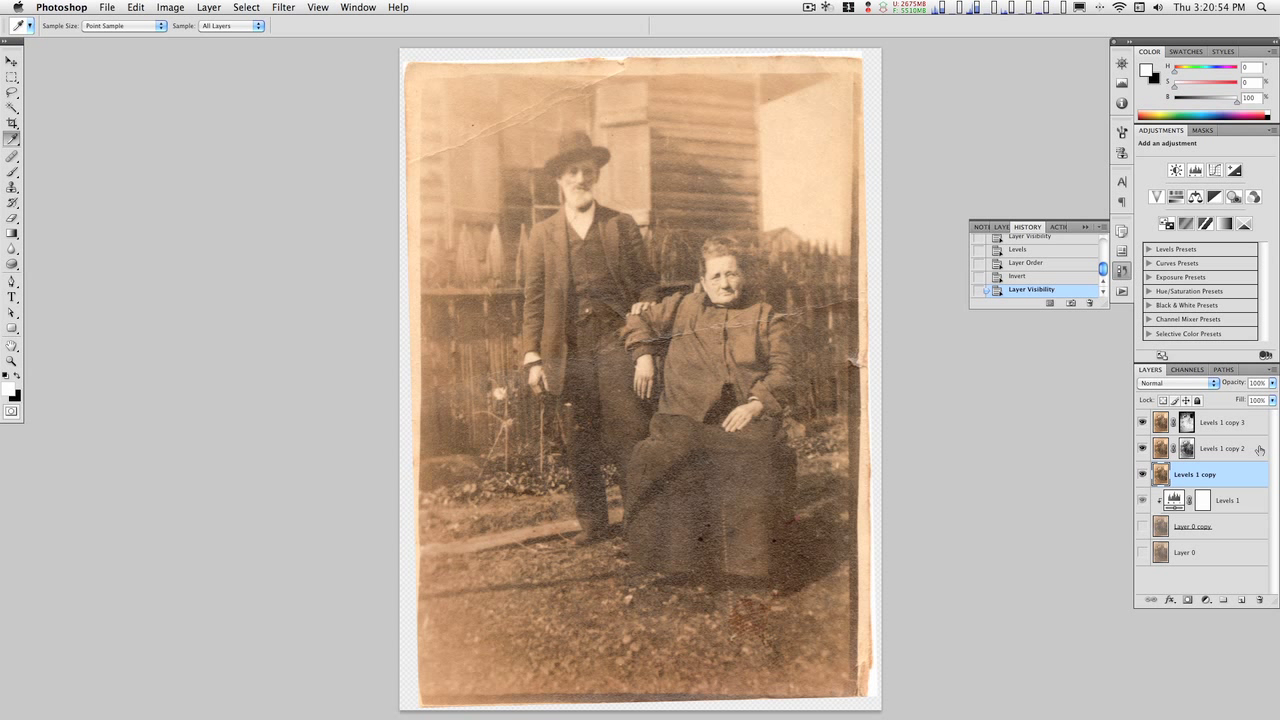
left_click(1143, 423)
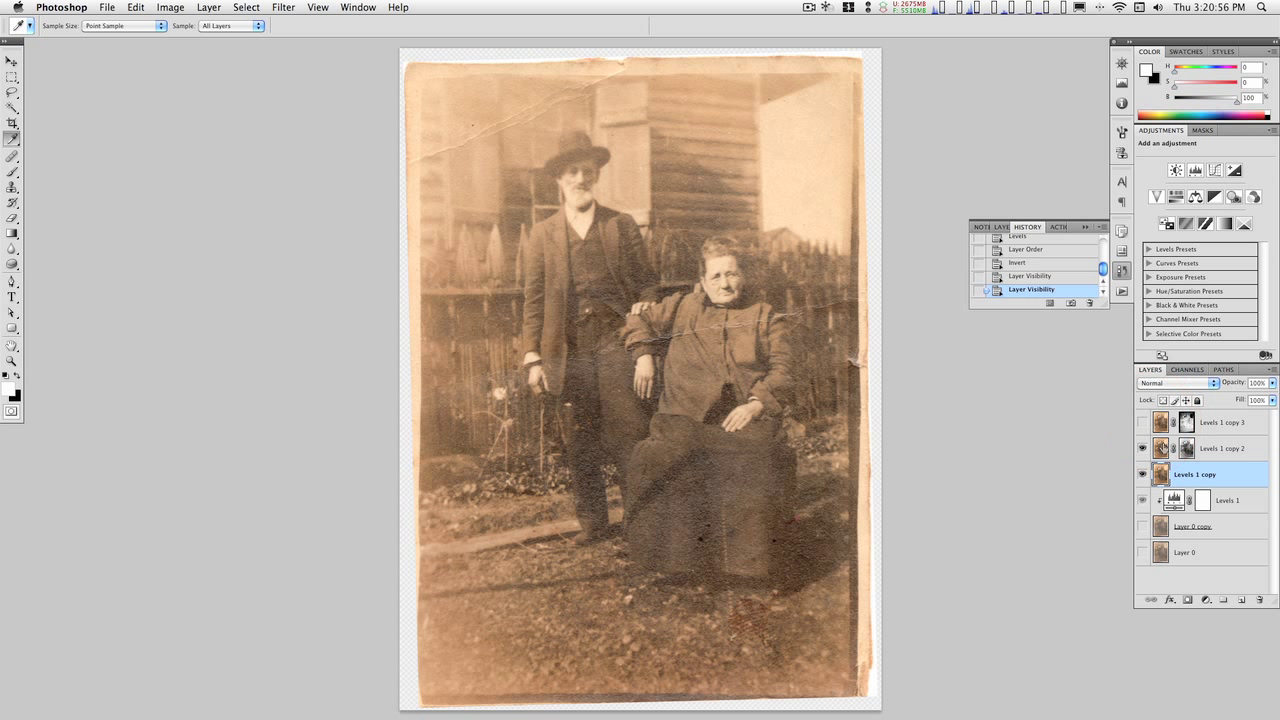
left_click(1143, 448, "alt")
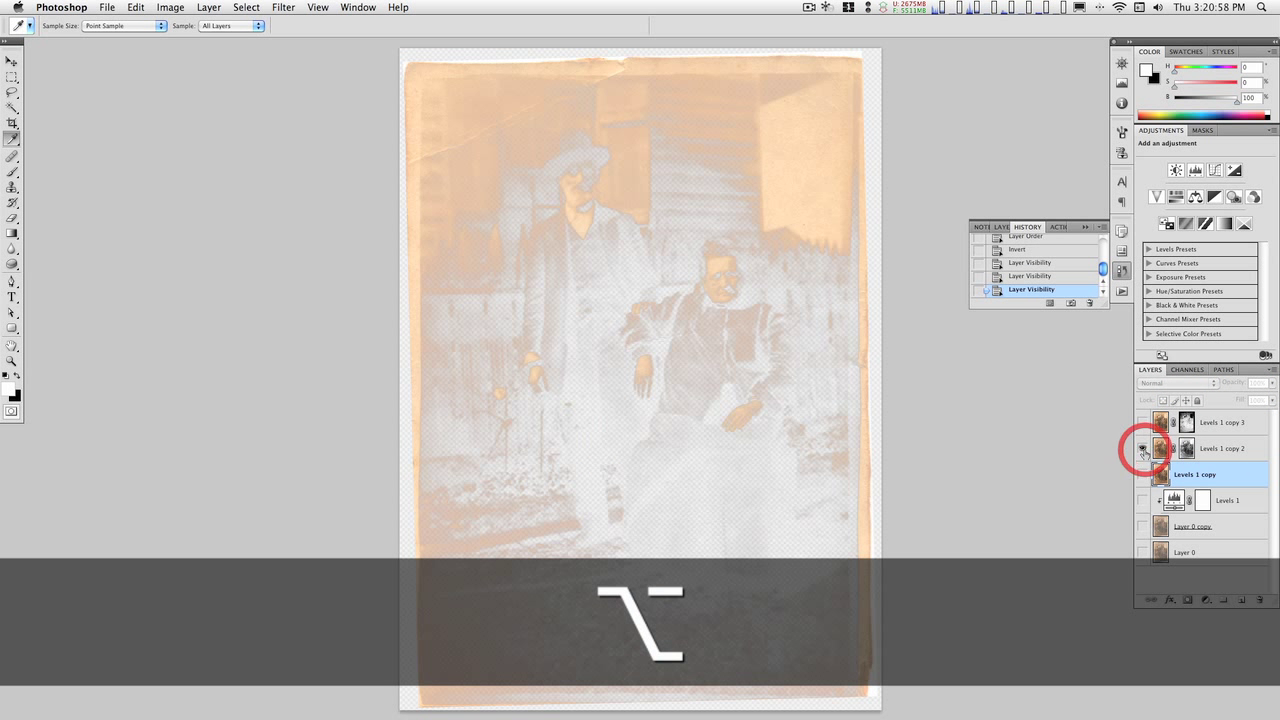
Add a Drop Shadow to Levels 1 copy 2 with Hard Light blending and 100% opacity
double_click(1255, 450)
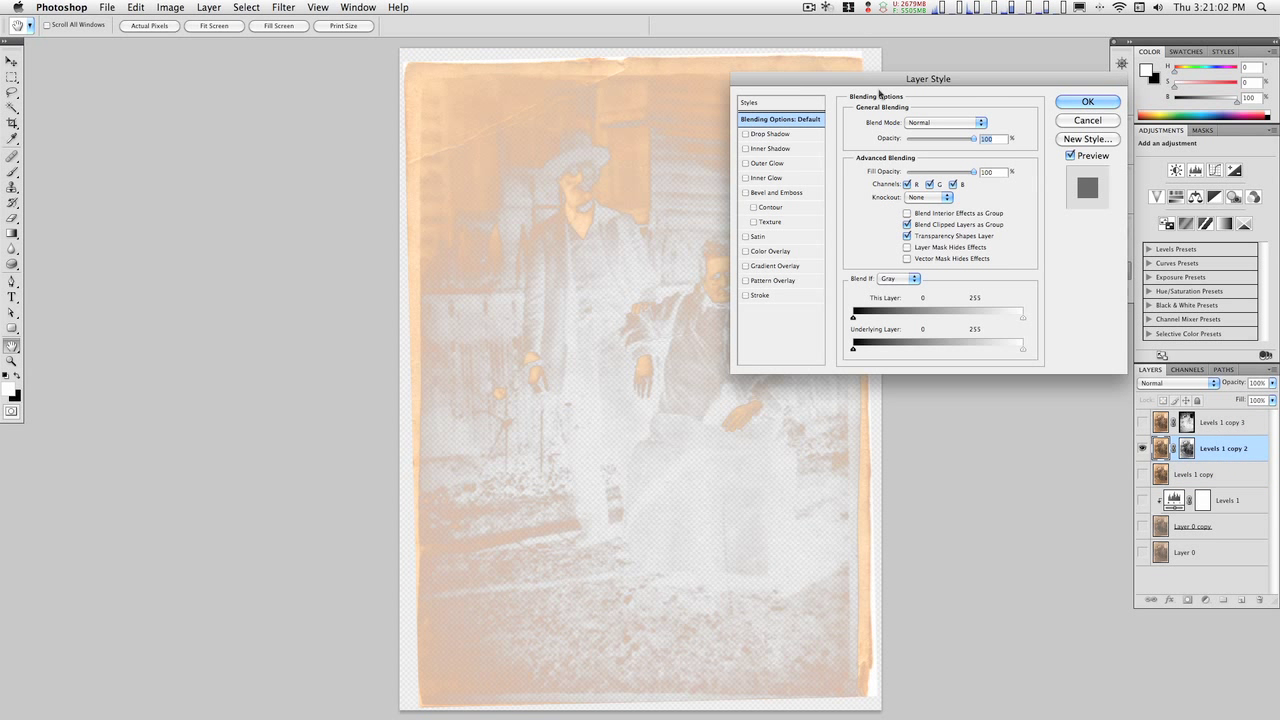
left_click_drag(875, 89, 859, 356)
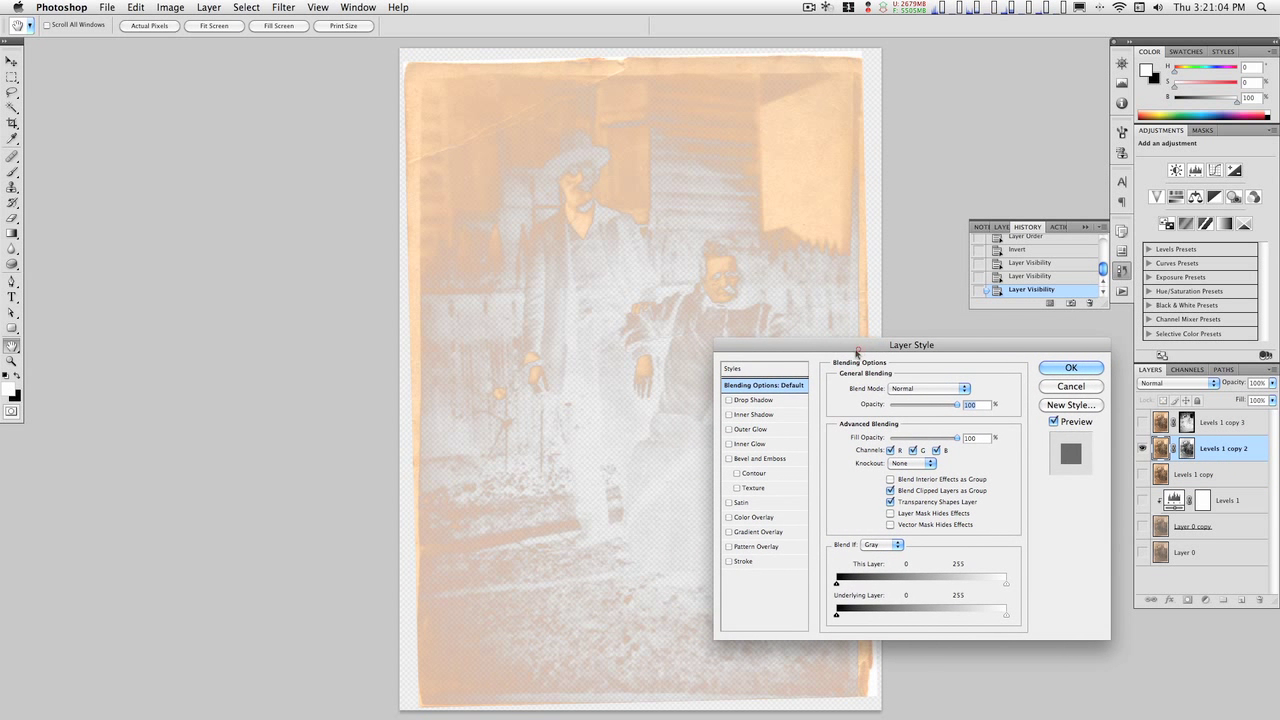
left_click(730, 400)
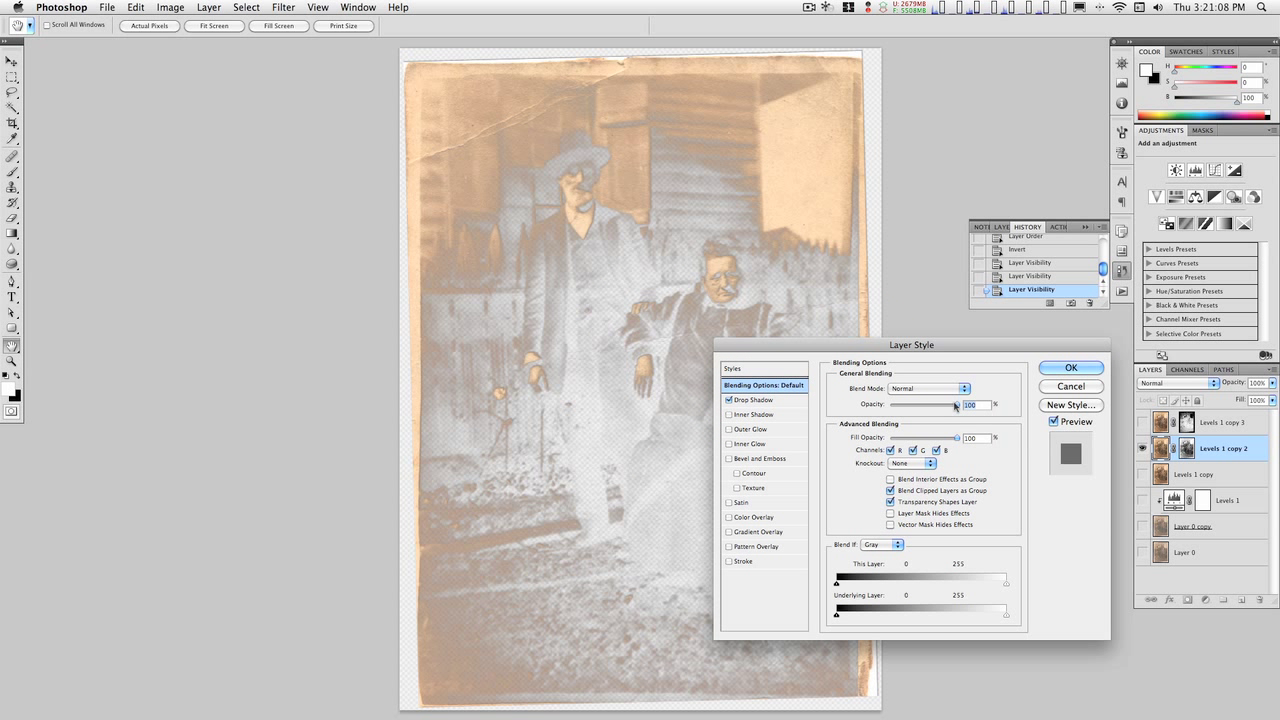
left_click(764, 400)
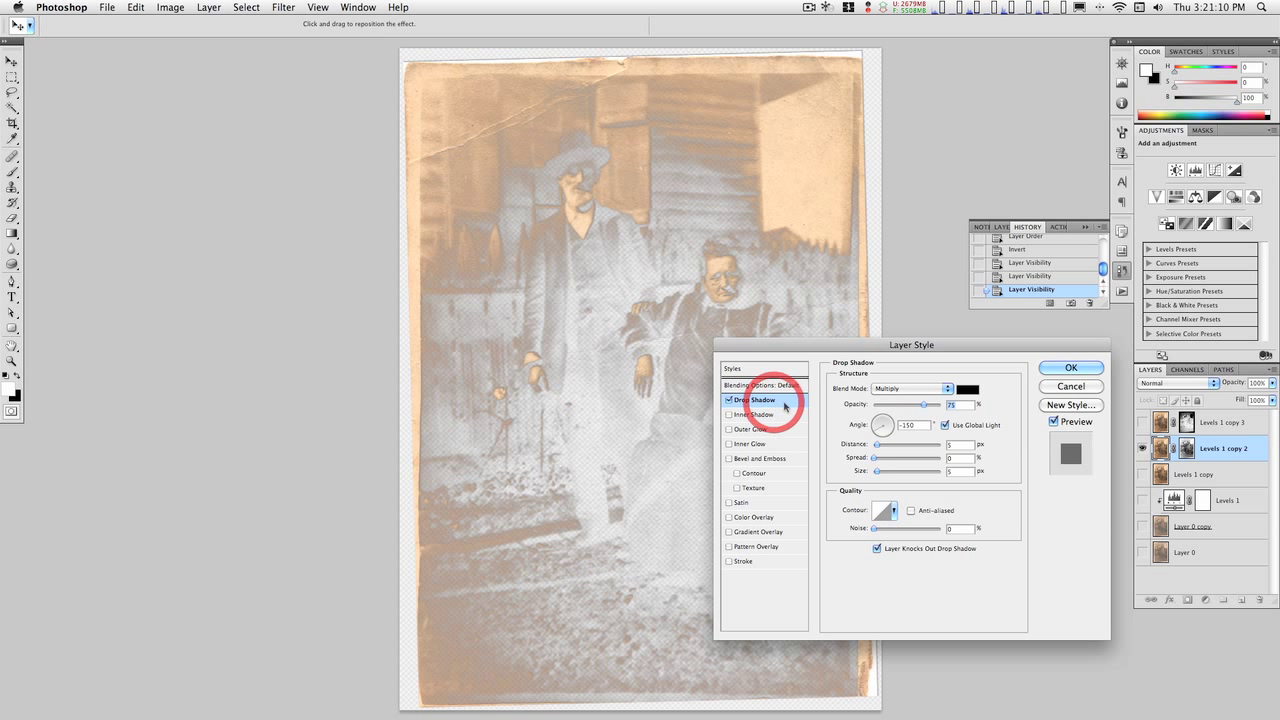
left_click(921, 389)
left_click(912, 499)
left_click_drag(922, 410, 976, 410)
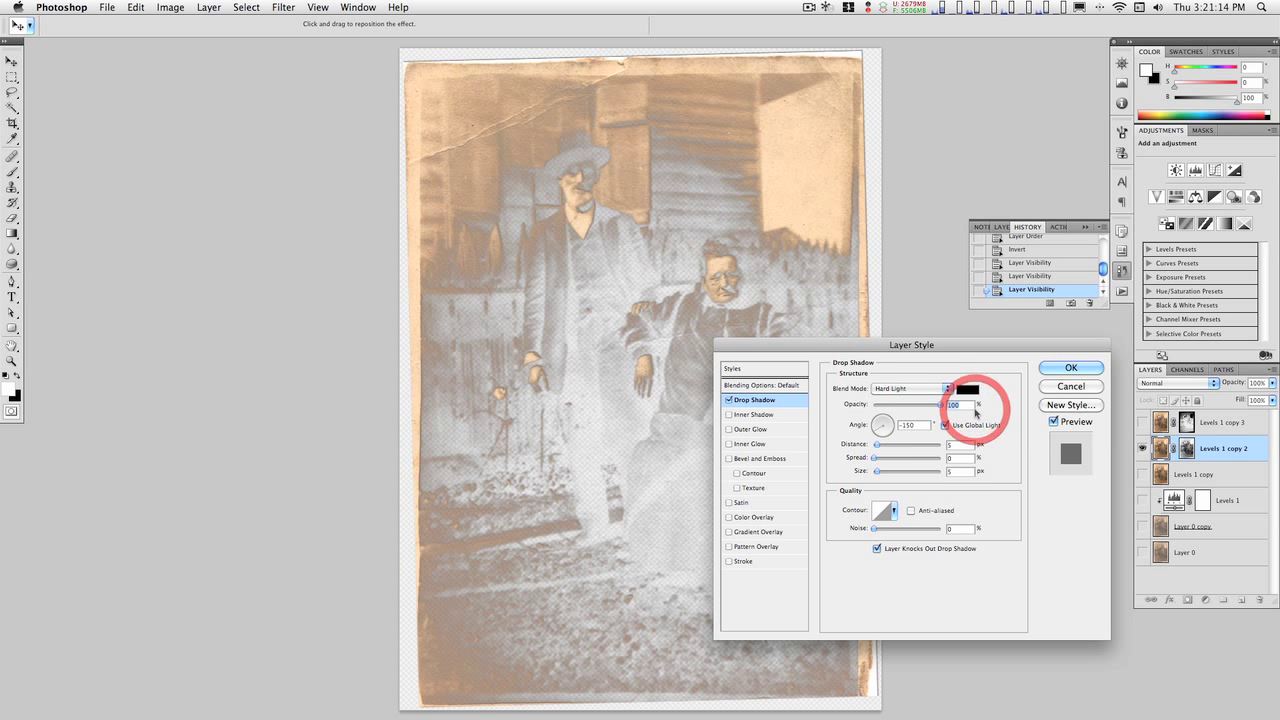
Set the Drop Shadow colour to dark grey #303030 and apply the layer style to Levels 1 copy 2
left_click(966, 390)
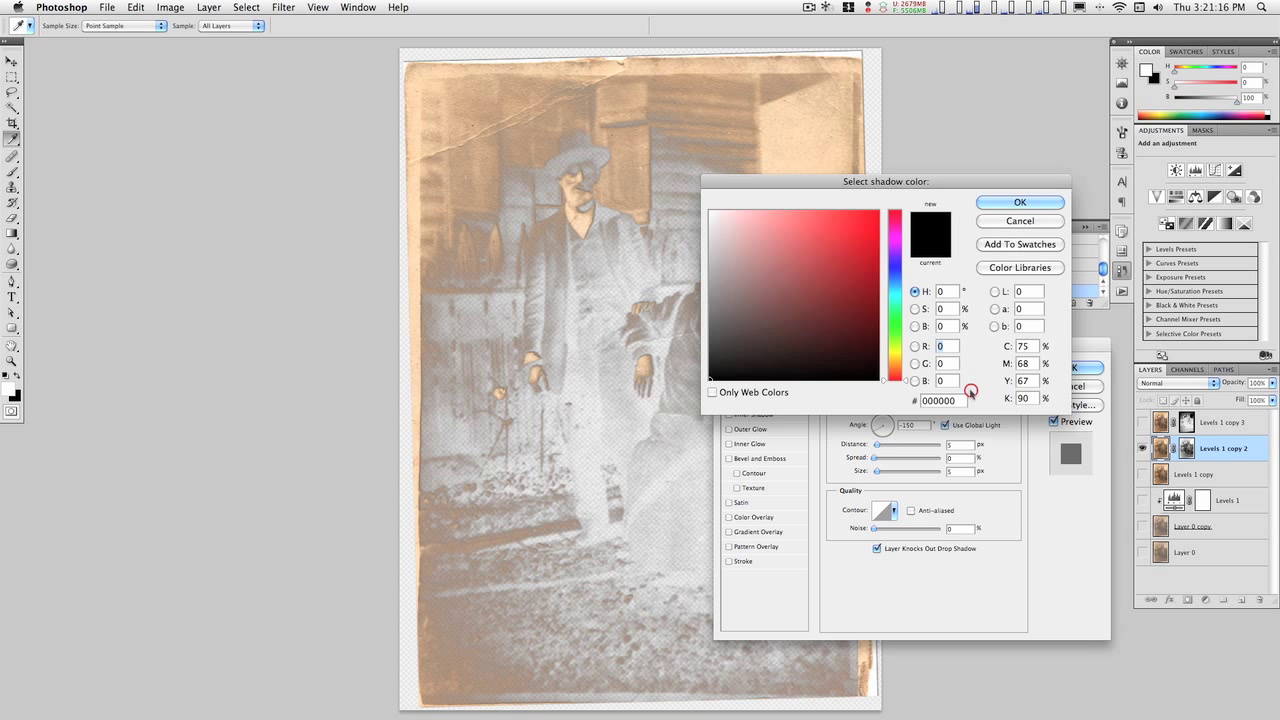
left_click(714, 346)
left_click(700, 346)
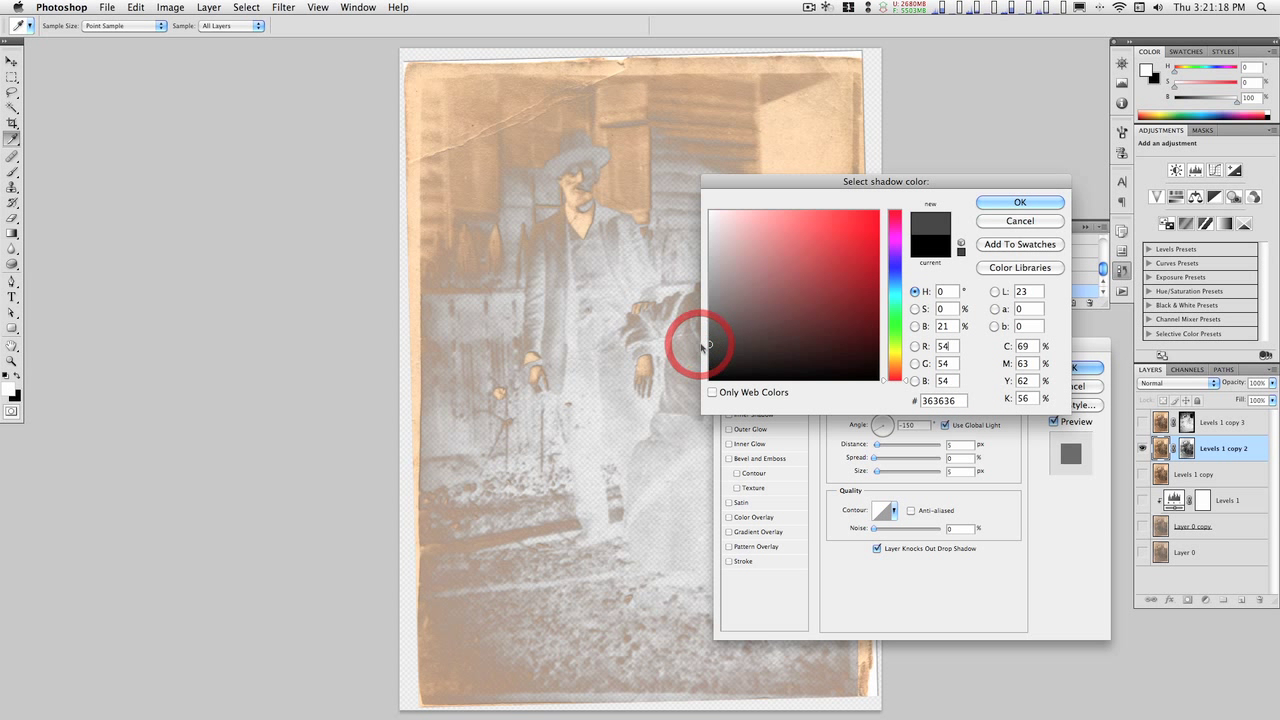
left_click(700, 349)
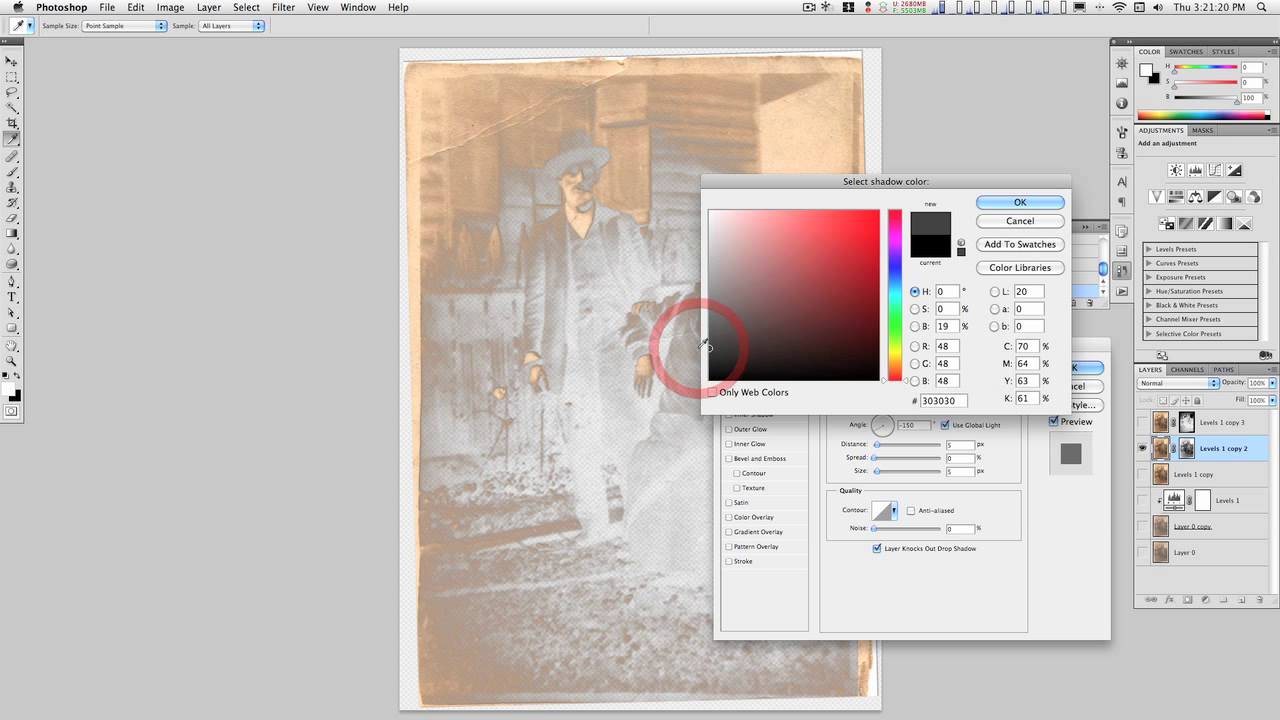
left_click(1019, 201)
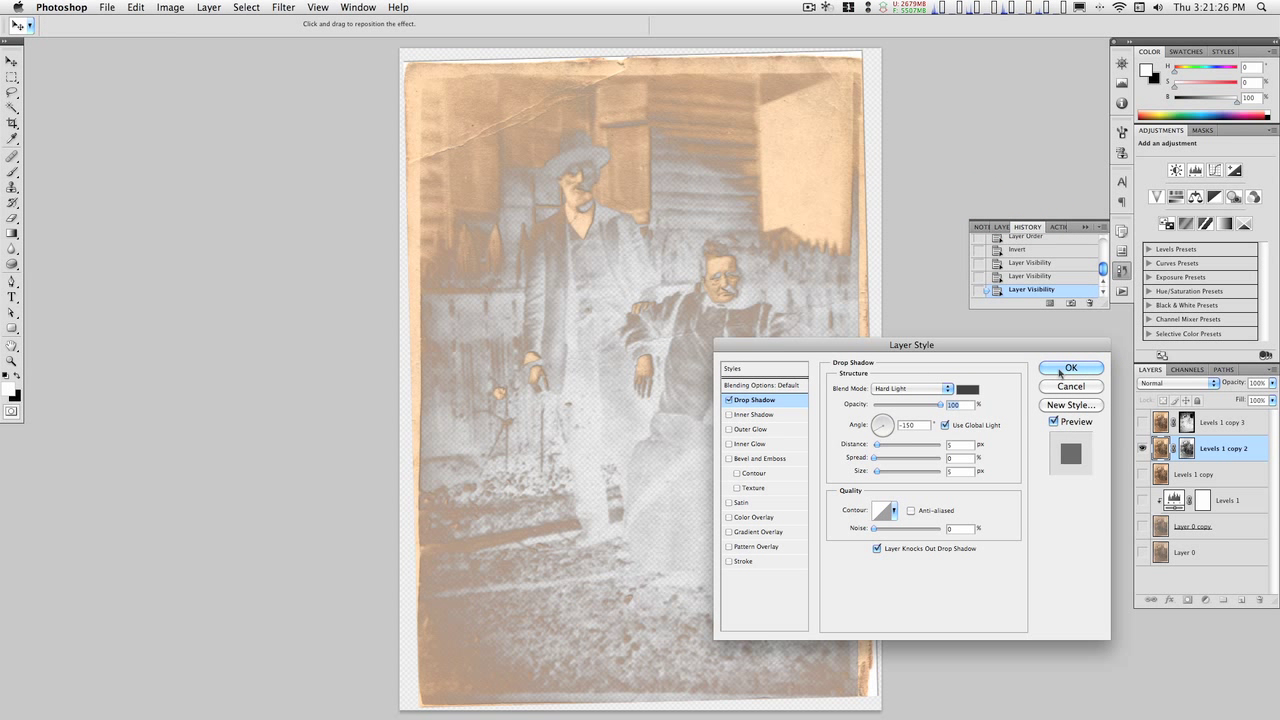
left_click(1059, 370)
Show Levels 1 copy beneath and compare the image with the Levels 1 copy 2 mask disabled and enabled
key("alt")
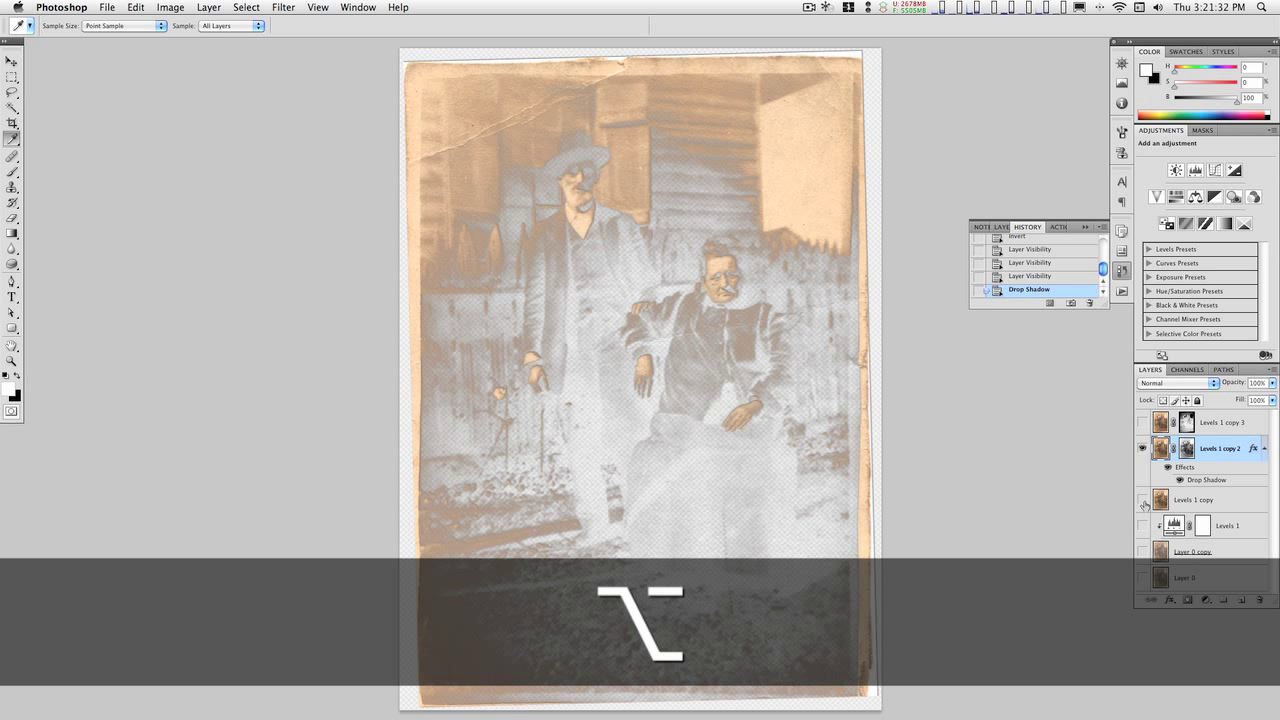
left_click(1143, 449, "alt")
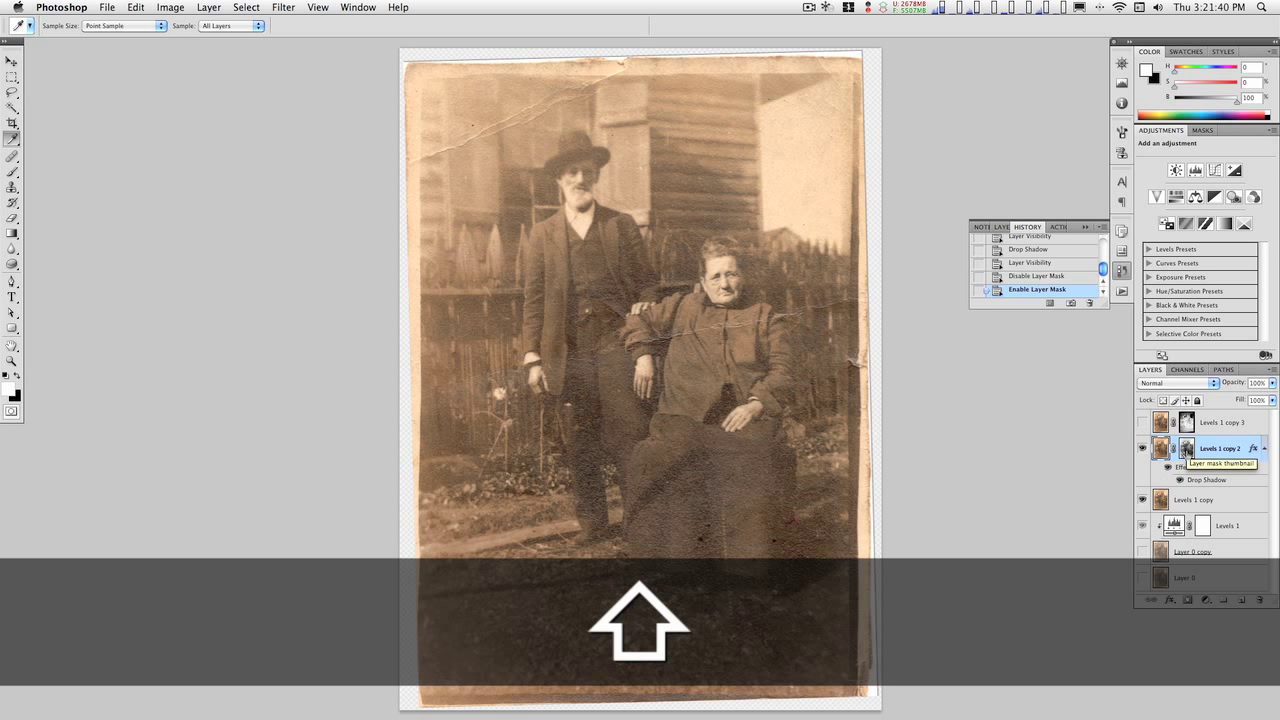
left_click(1187, 448, "shift")
left_click(1187, 448, "shift")
left_click(1187, 448, "shift")
left_click(1187, 448, "shift")
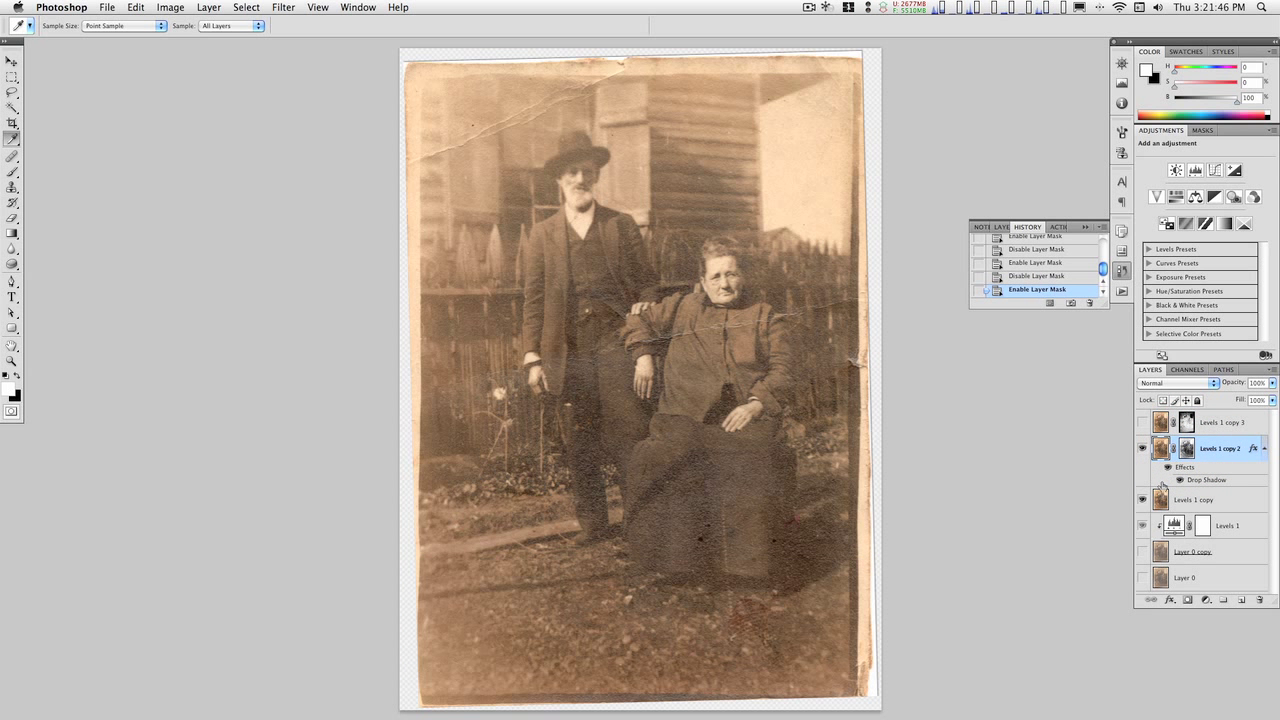
Show Levels 1 copy 3, hide Levels 1 copy 2, and give Levels 1 copy 3 a Hard Light Drop Shadow at 100% opacity
left_click(1143, 422)
left_click(1235, 423)
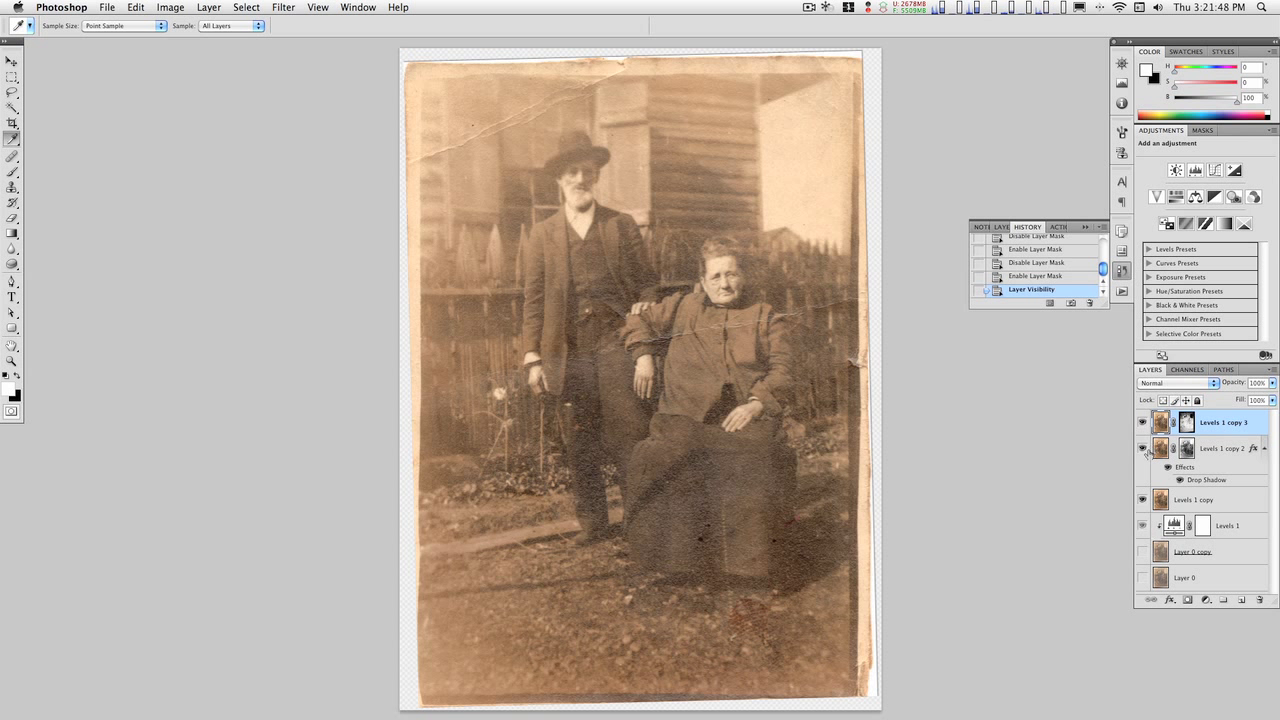
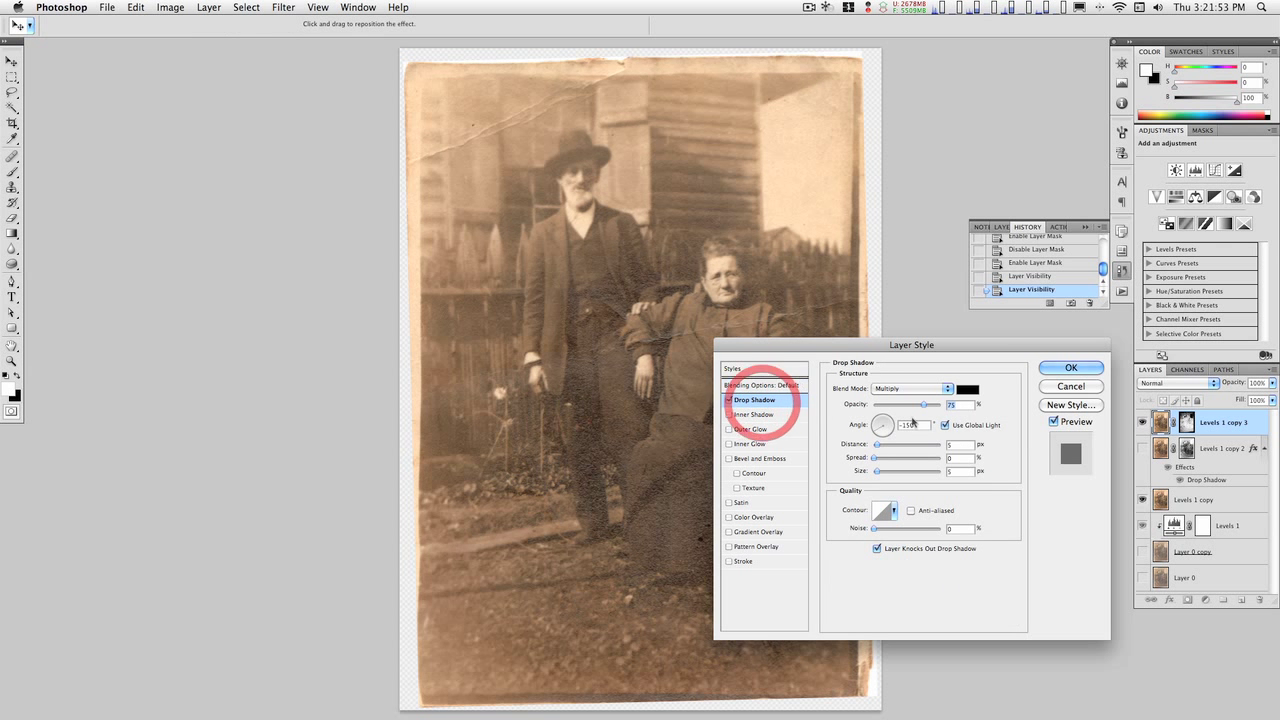
left_click_drag(911, 396, 913, 499)
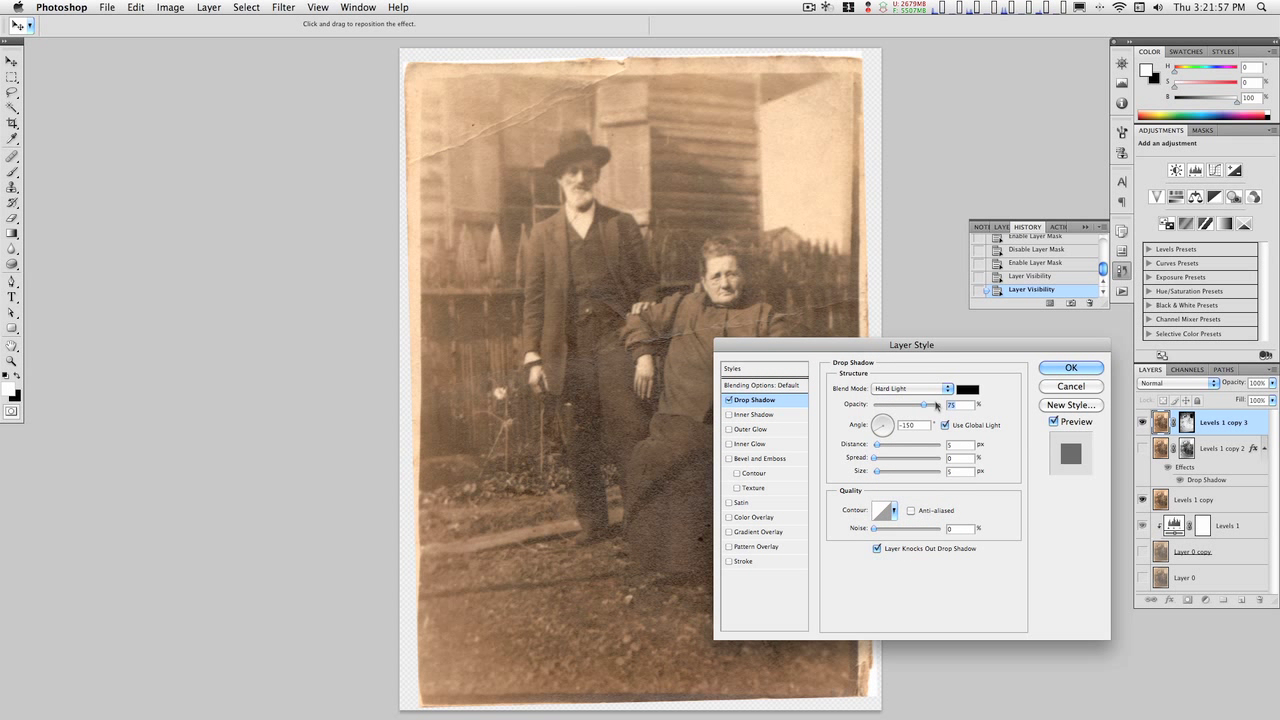
left_click_drag(934, 407, 966, 409)
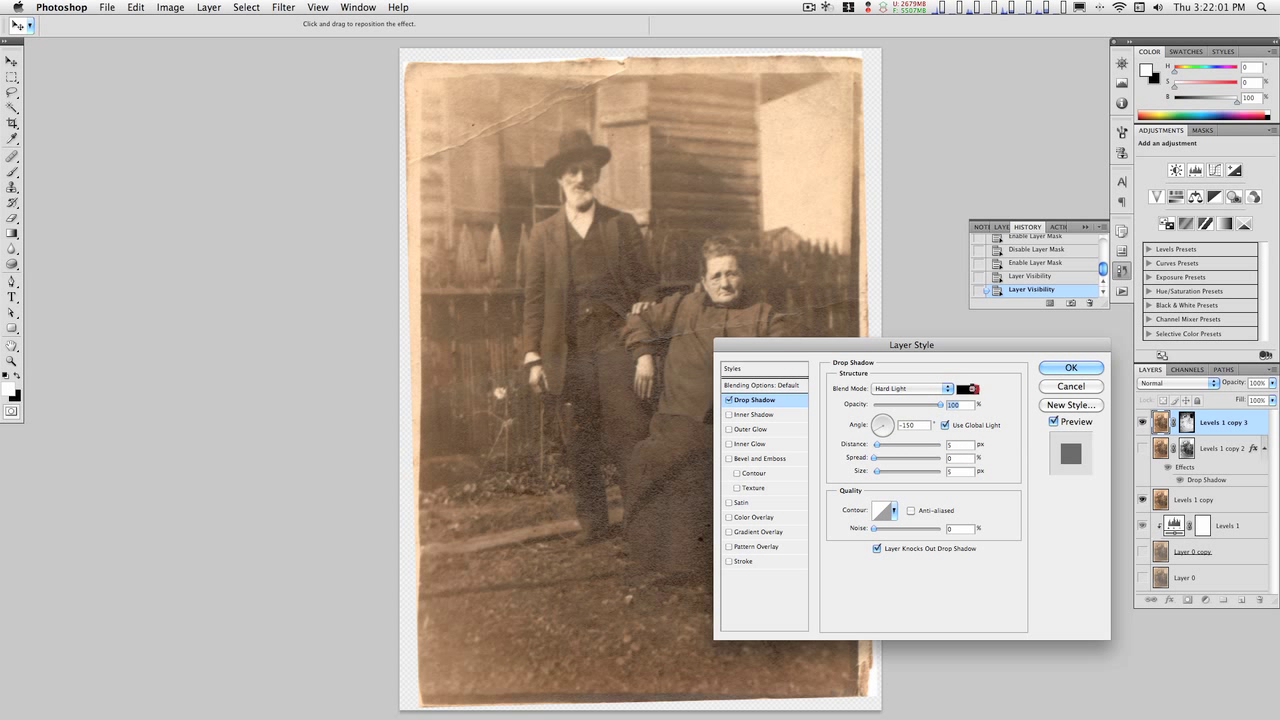
Set the Levels 1 copy 3 shadow colour to light grey #bdbdbd and apply the layer style
left_click(967, 389)
left_click(663, 343)
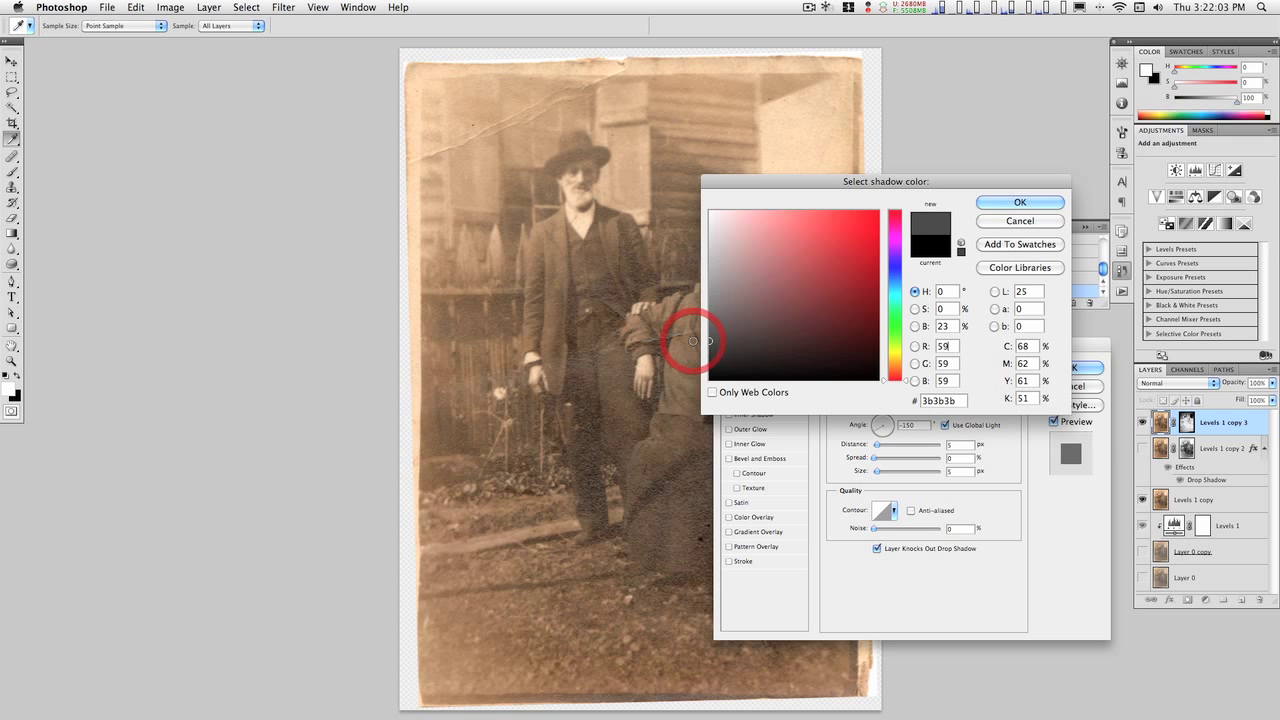
left_click(695, 308)
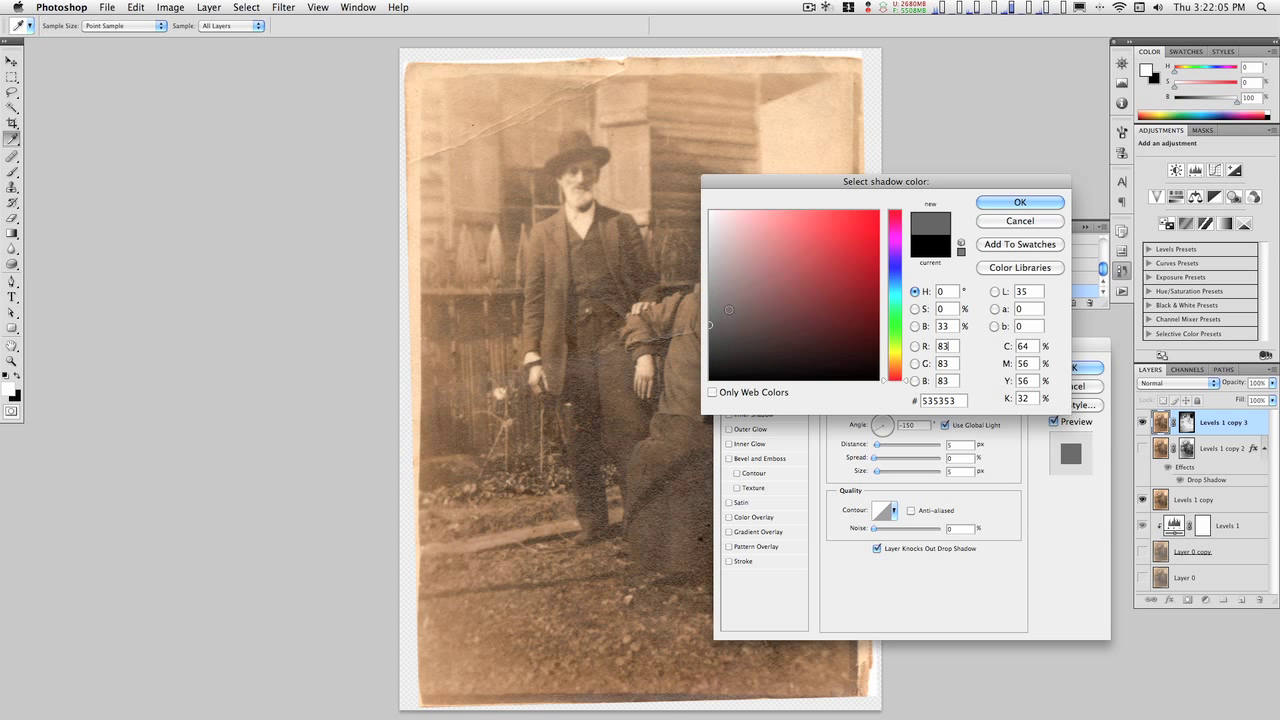
left_click(693, 292)
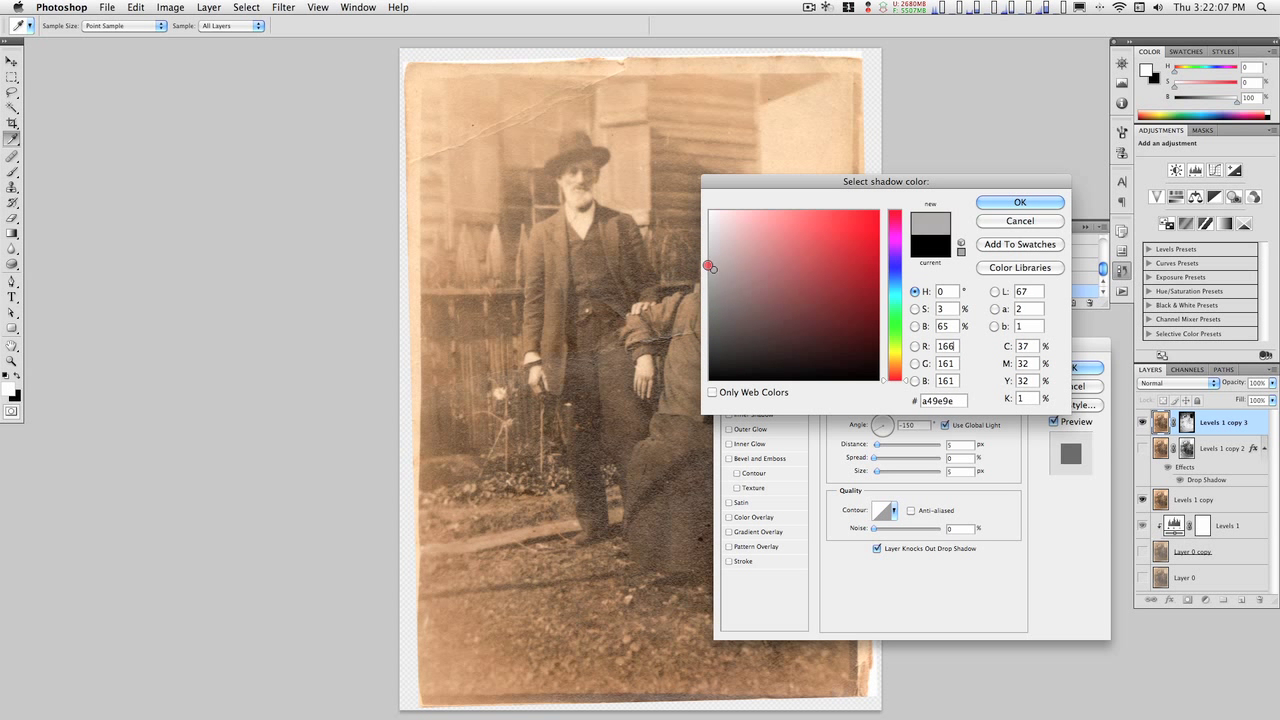
left_click(707, 257)
left_click(706, 247)
left_click_drag(758, 183, 787, 352)
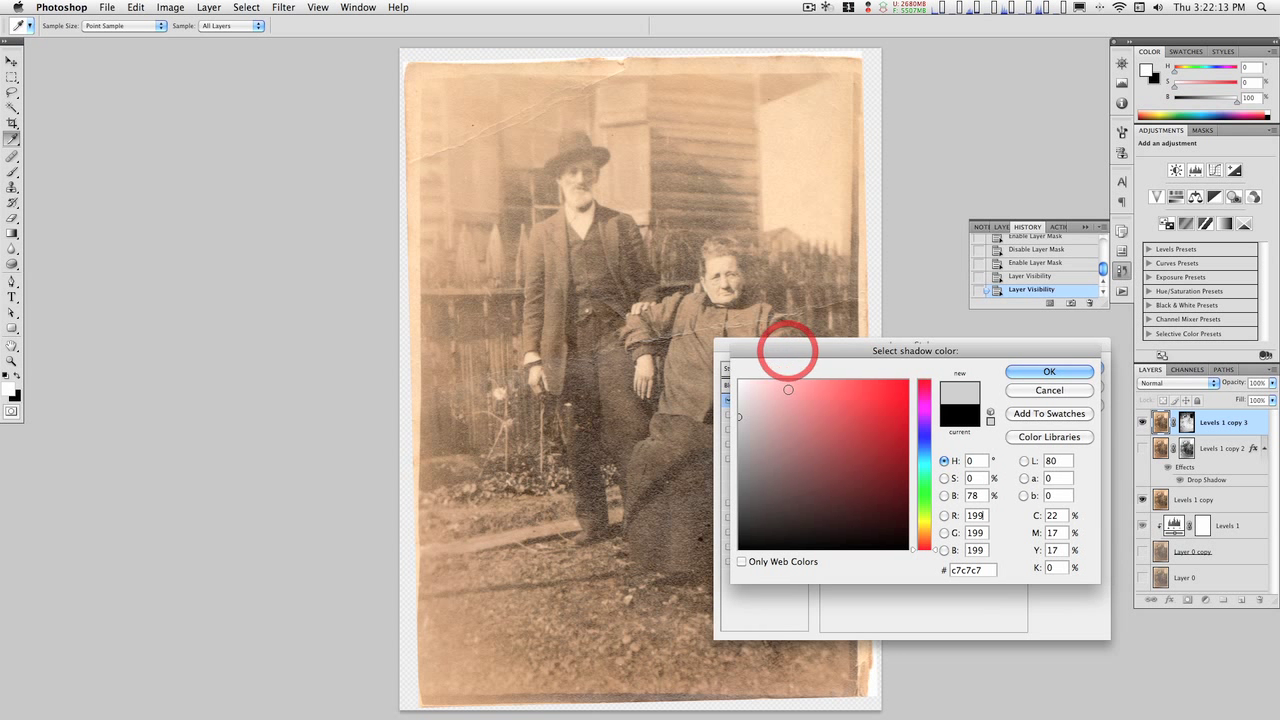
left_click(735, 425)
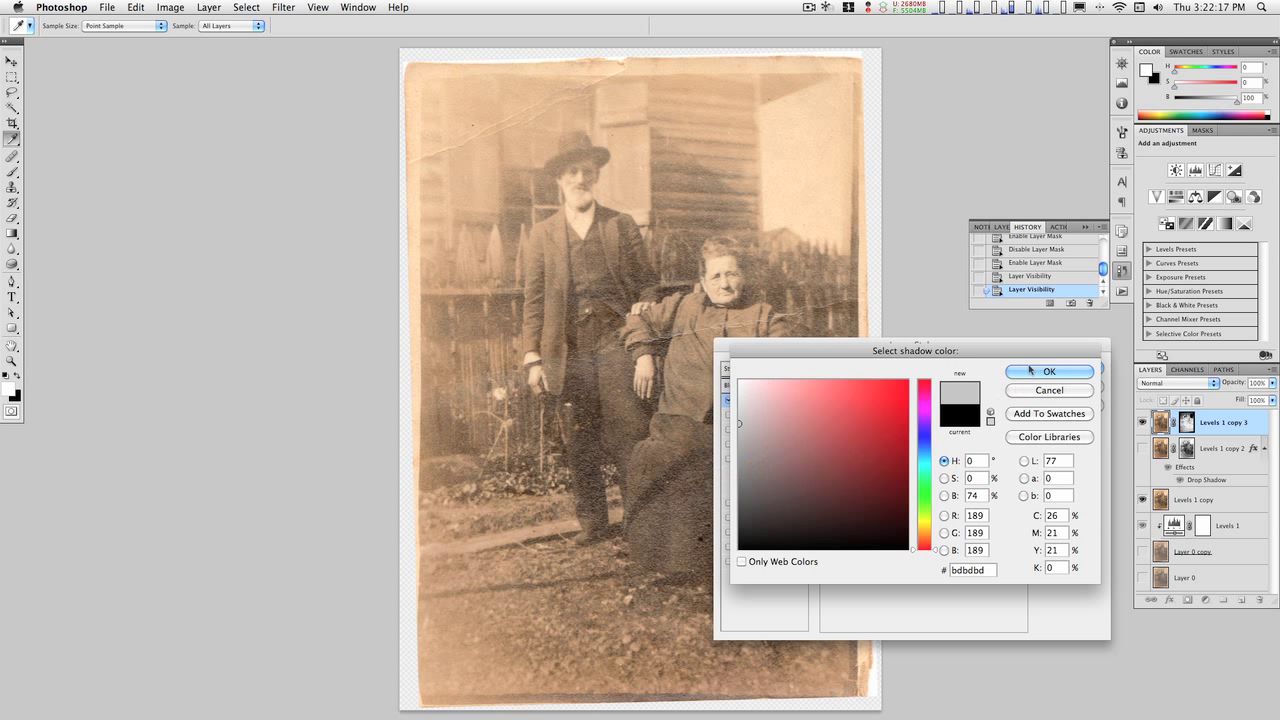
left_click(1030, 369)
left_click(1066, 370)
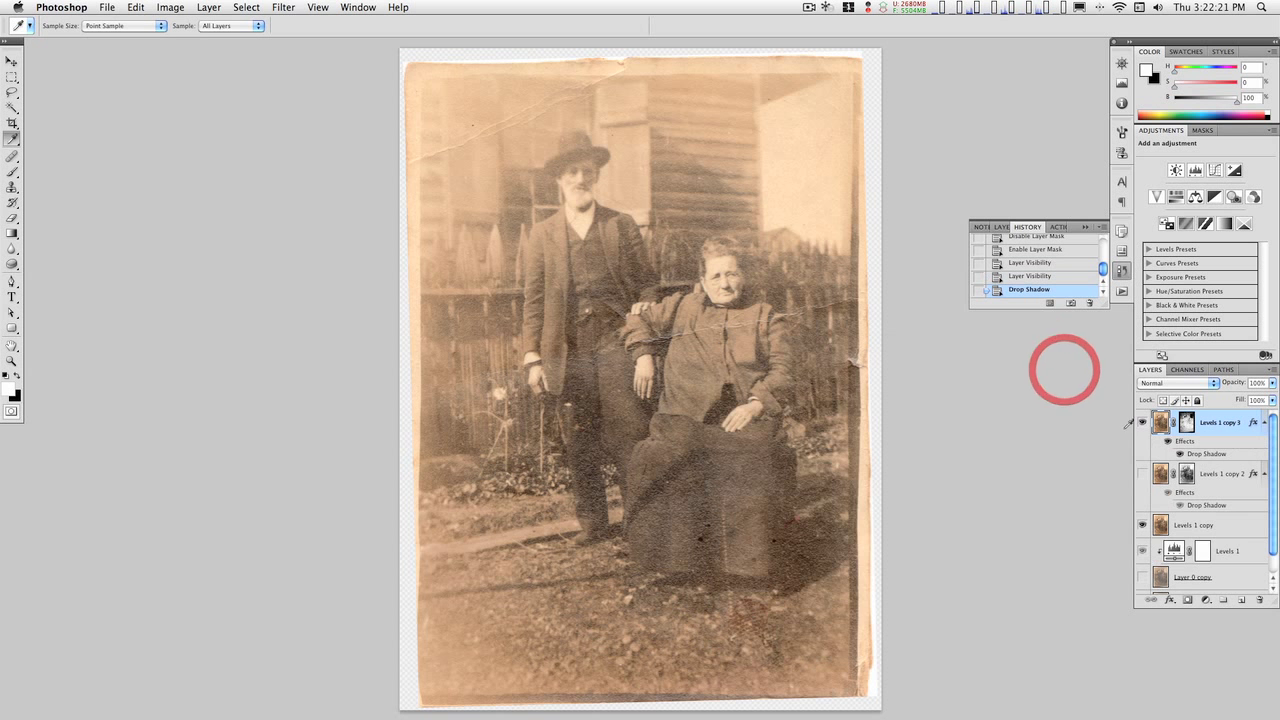
Show Levels 1 copy 2 again and add a Levels adjustment layer on top with black input 63, midtones 1.34 and white input 233
left_click(1143, 477, "alt")
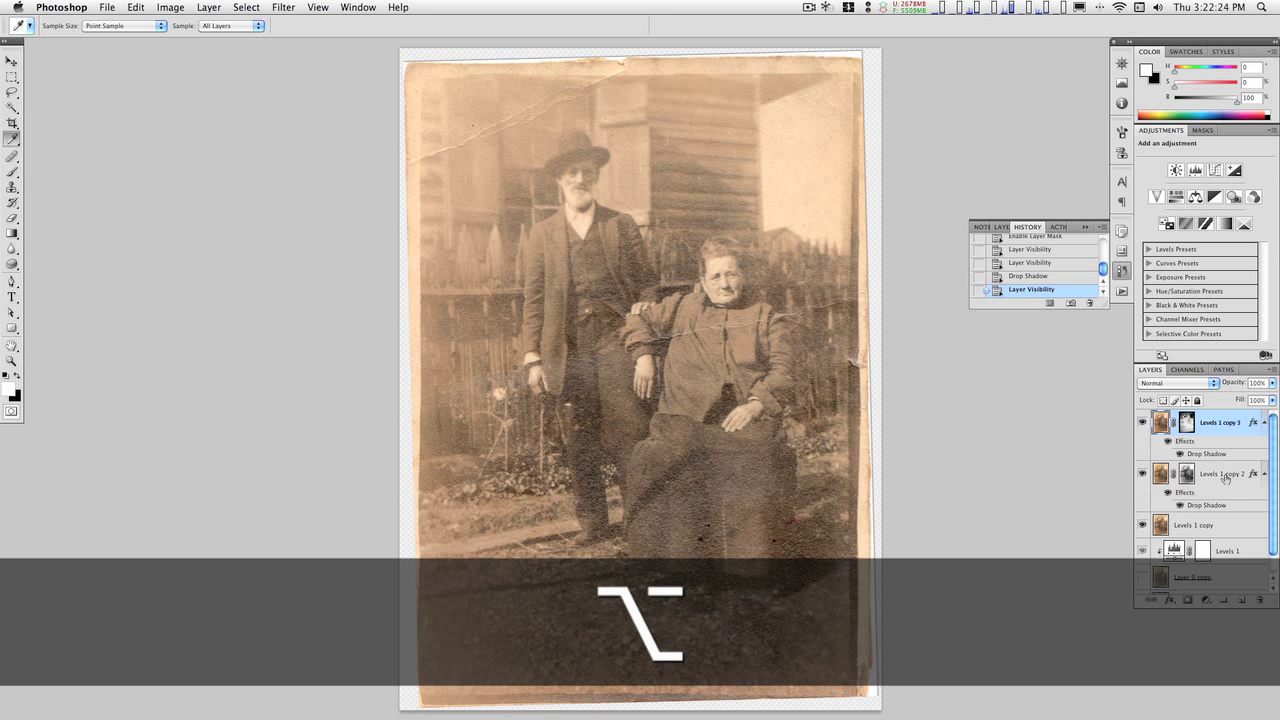
left_click(1143, 526, "alt")
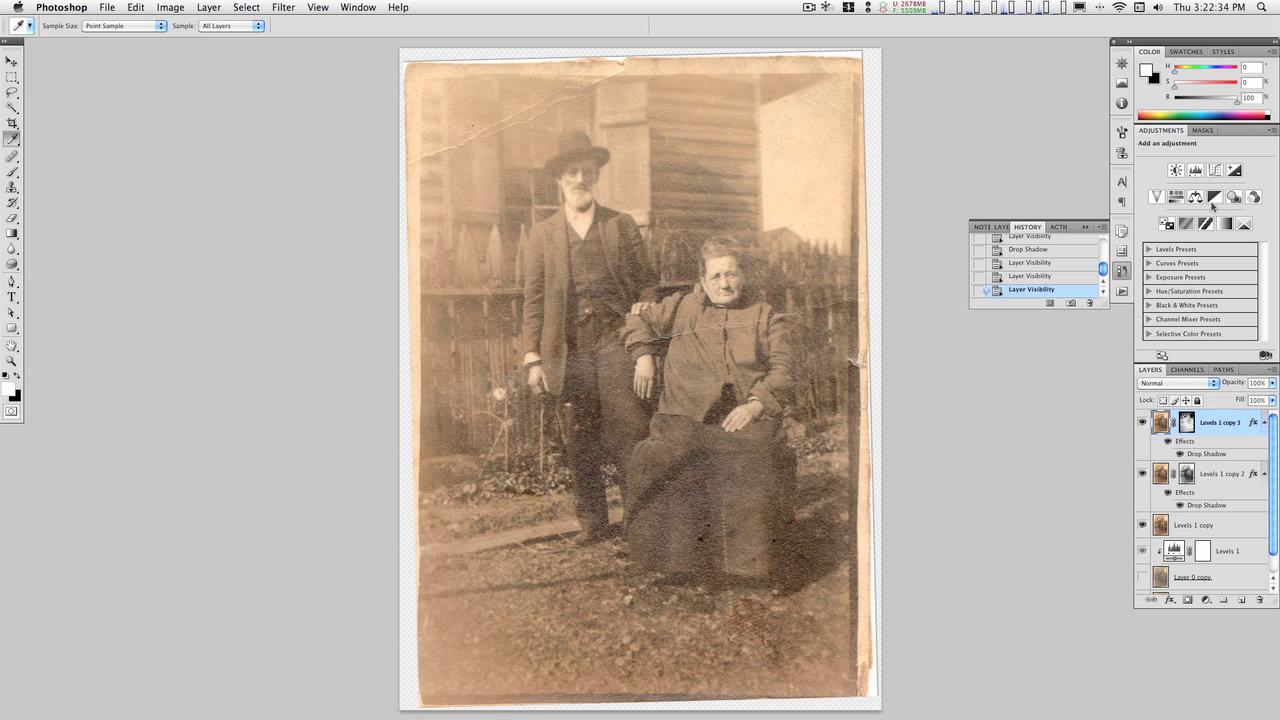
left_click(1197, 172)
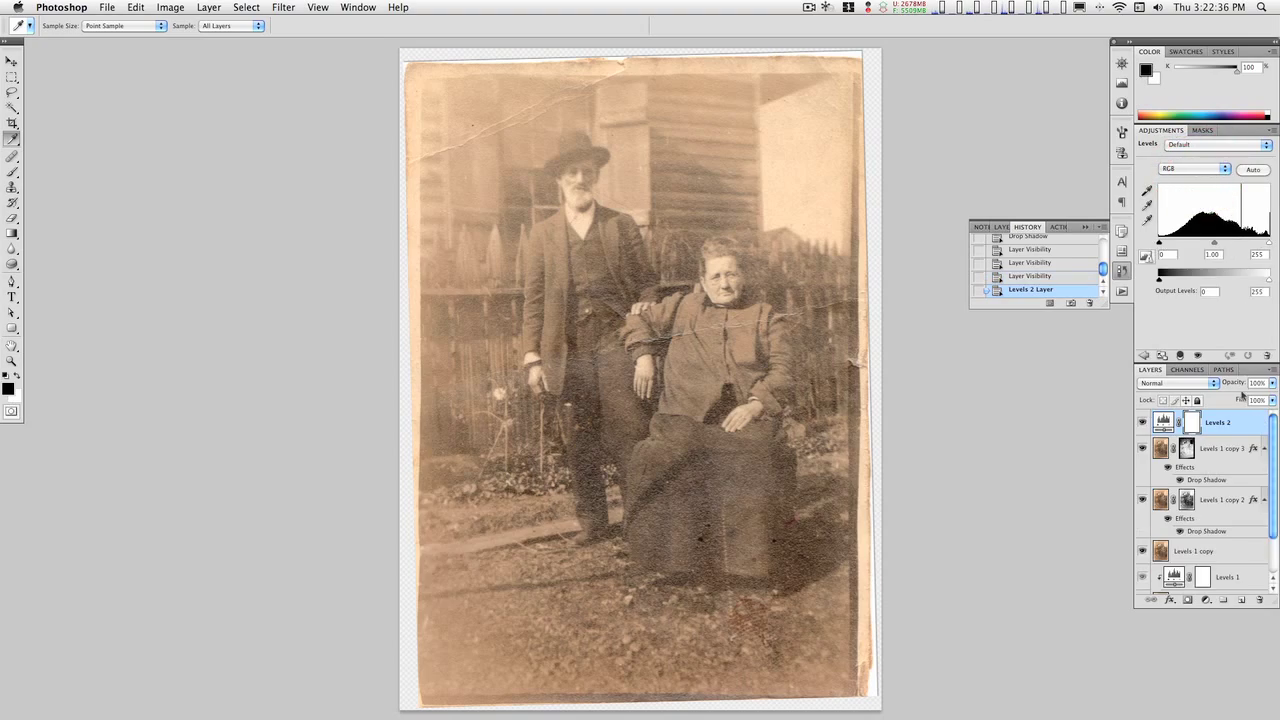
left_click_drag(1214, 243, 1257, 243)
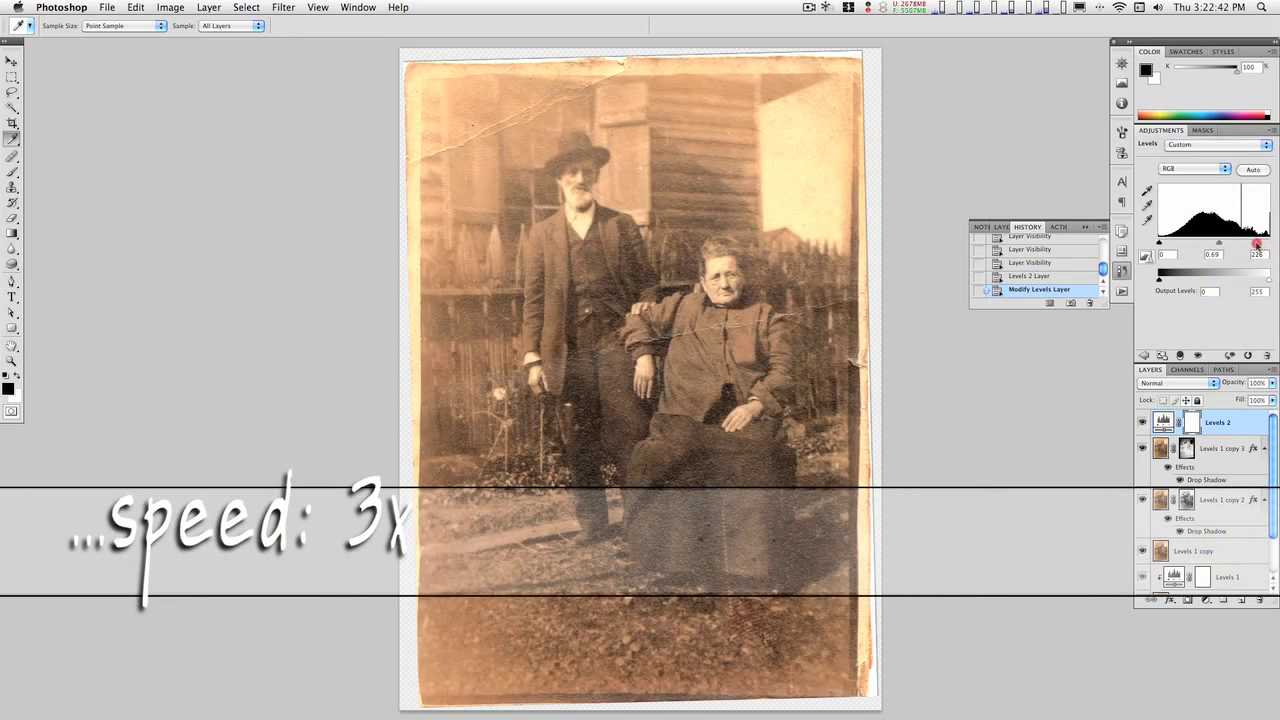
left_click_drag(1160, 243, 1212, 243)
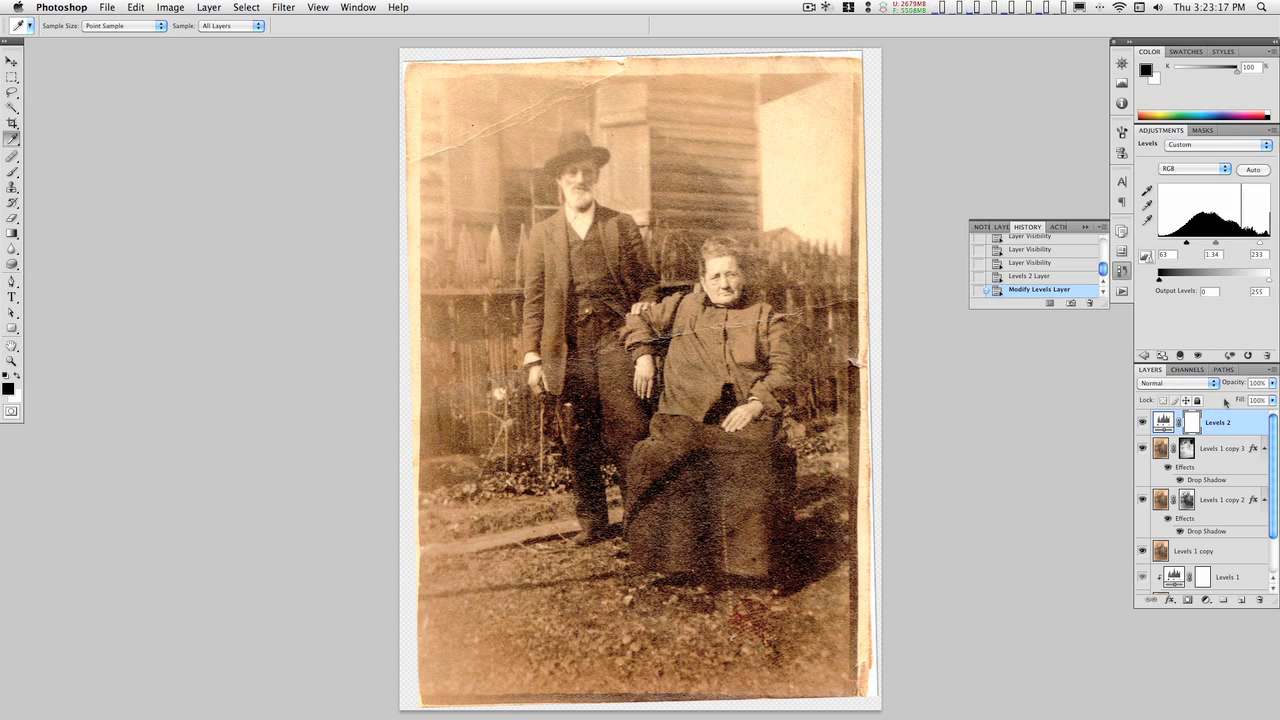
Duplicate the layers from Levels 2 down to Levels 1 copy above the stack and merge the duplicates into one layer
left_click(1224, 487, "shift")
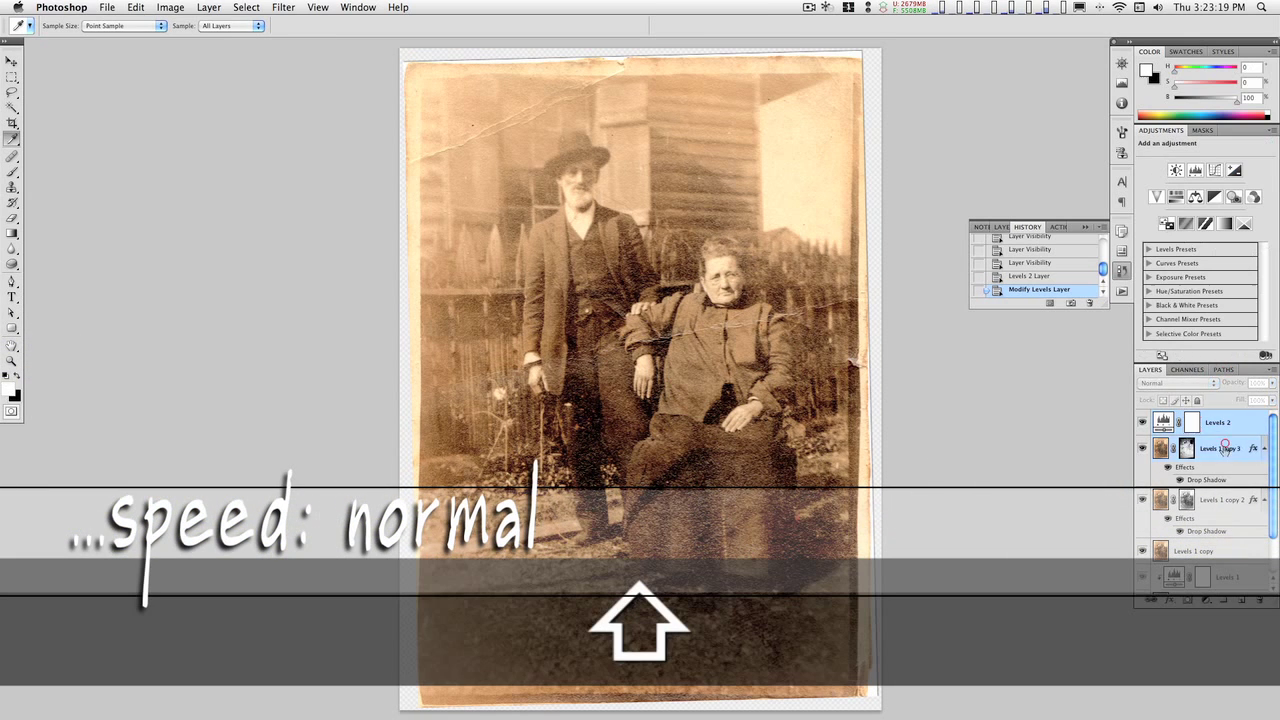
left_click(1222, 498, "shift")
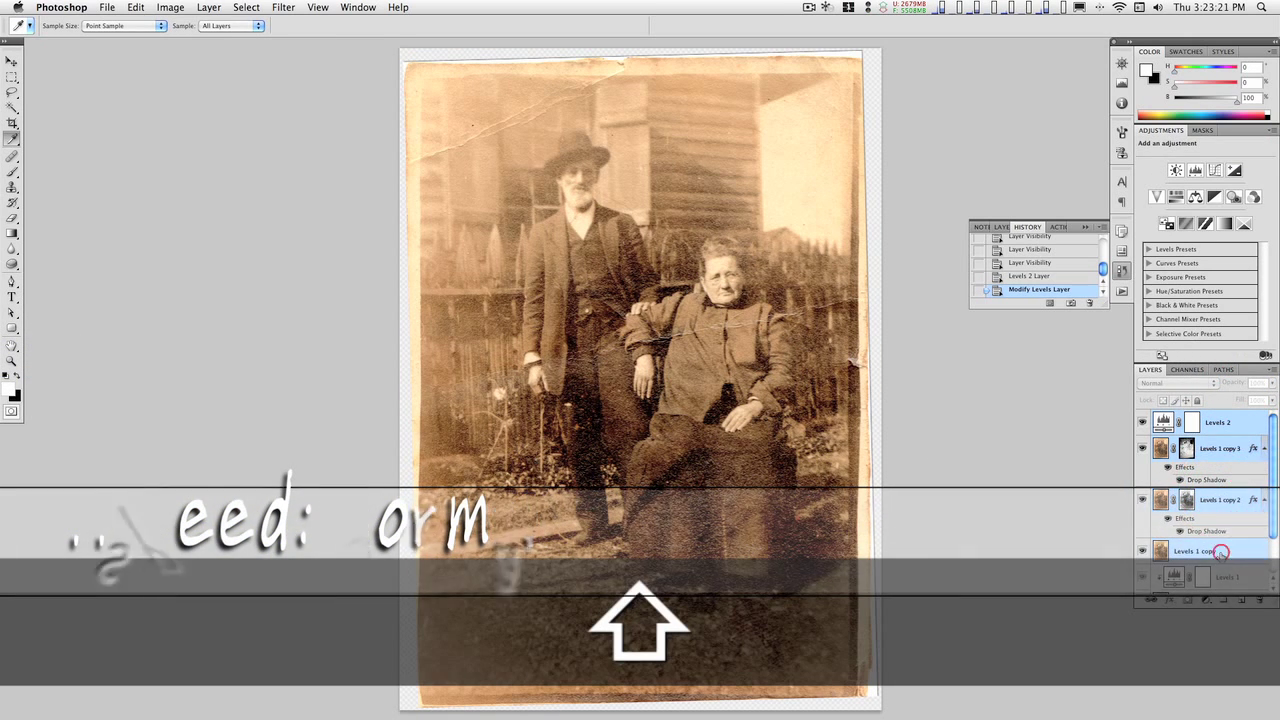
left_click(1222, 552, "shift")
left_click_drag(1222, 555, 1218, 420)
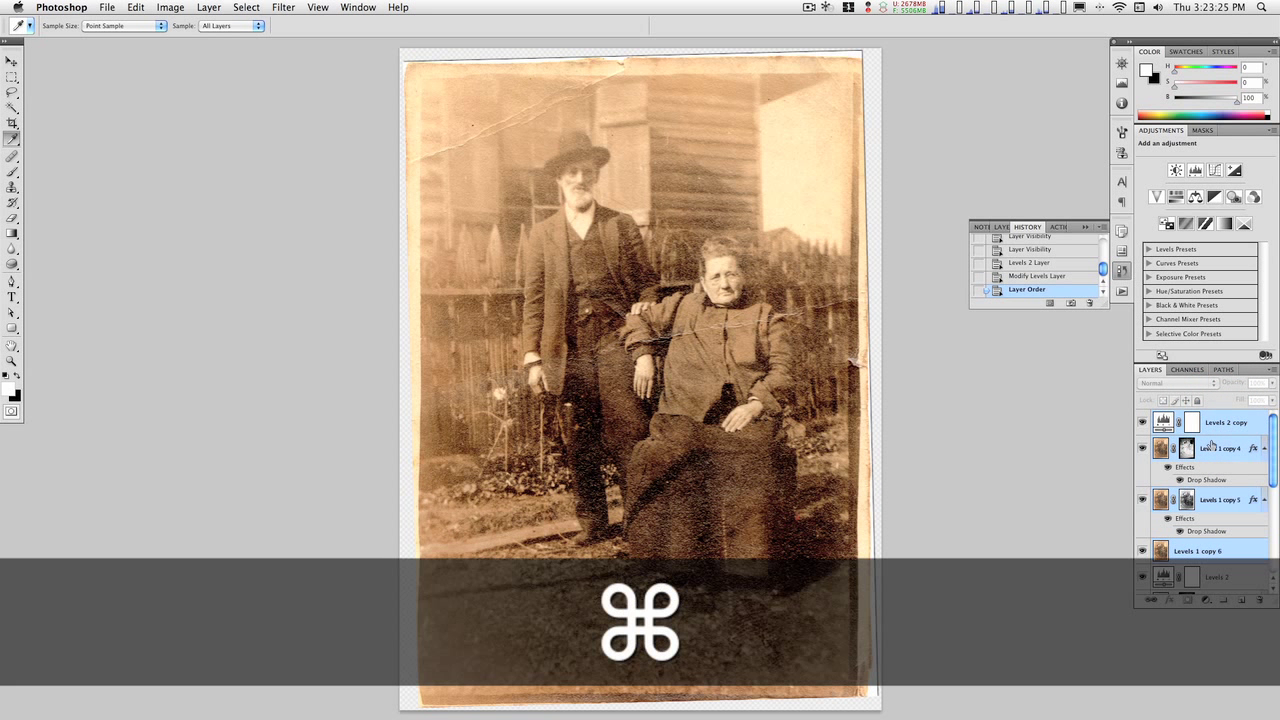
key("ctrl+e")
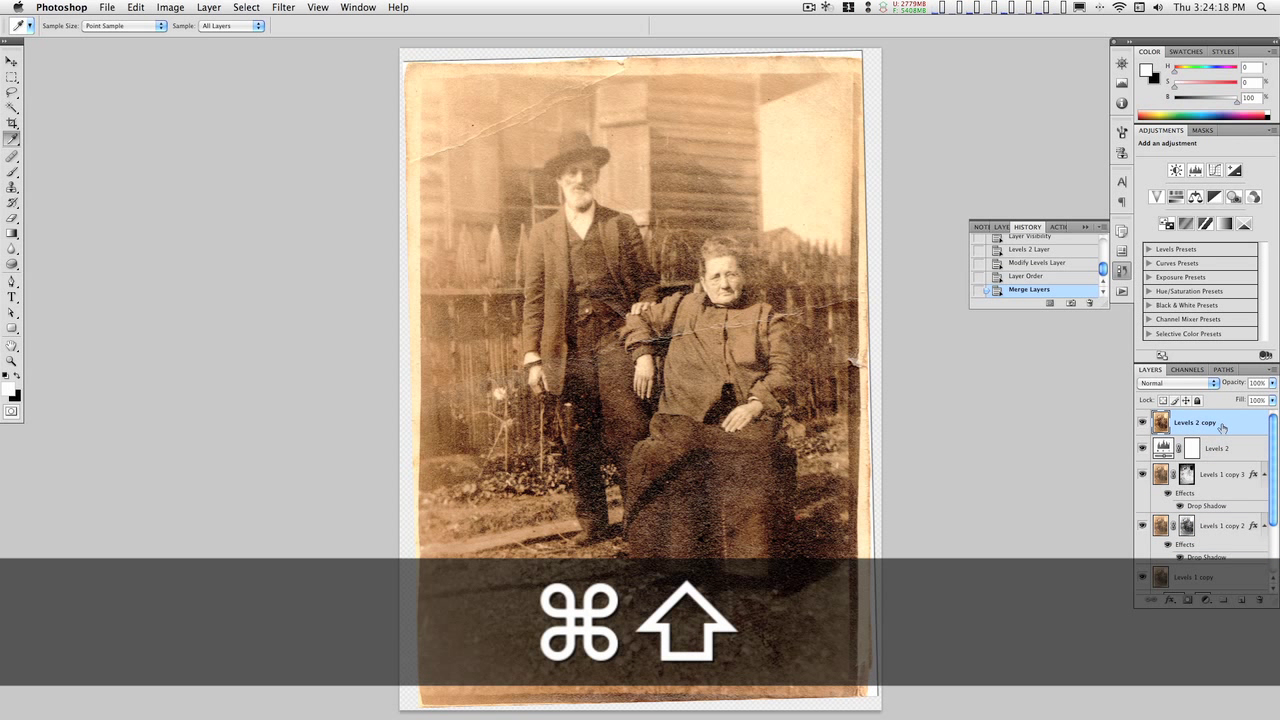
Desaturate the merged Levels 2 copy layer and start a Surface Blur on it, moving the filter's preview to the man's face
key("ctrl+shift+u")
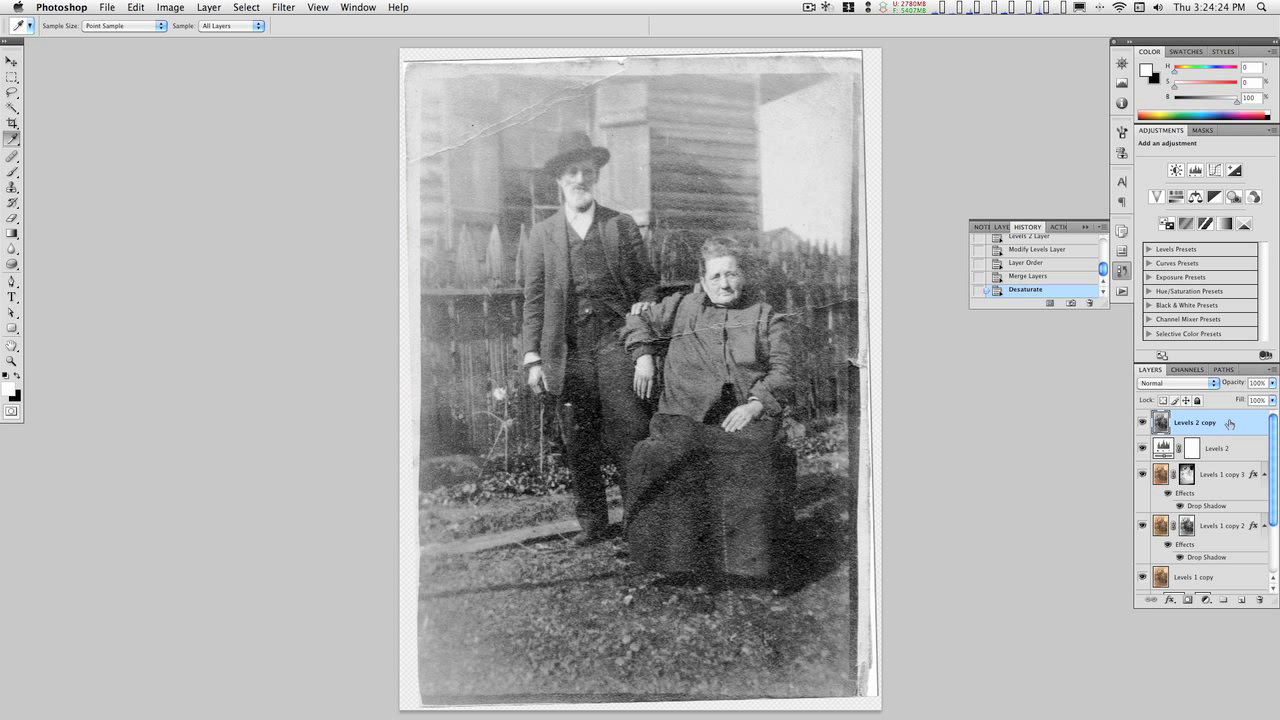
left_click(274, 7)
mouse_move(300, 123)
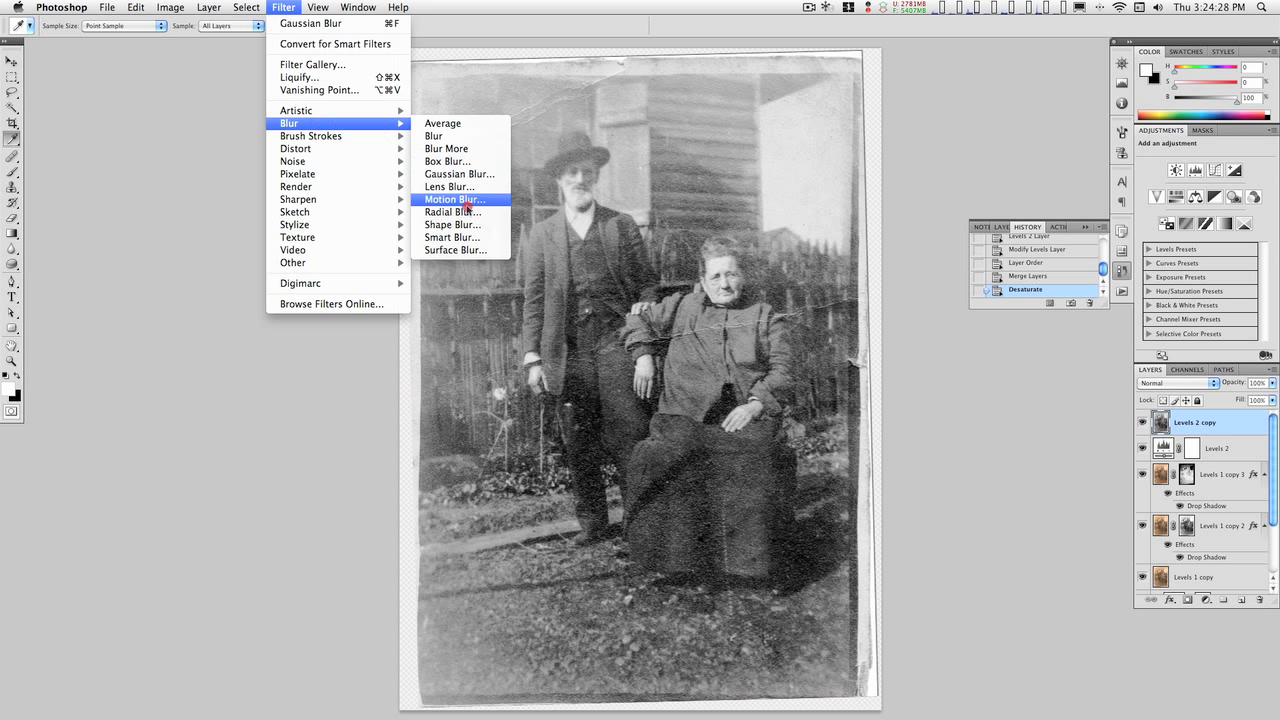
left_click(457, 250)
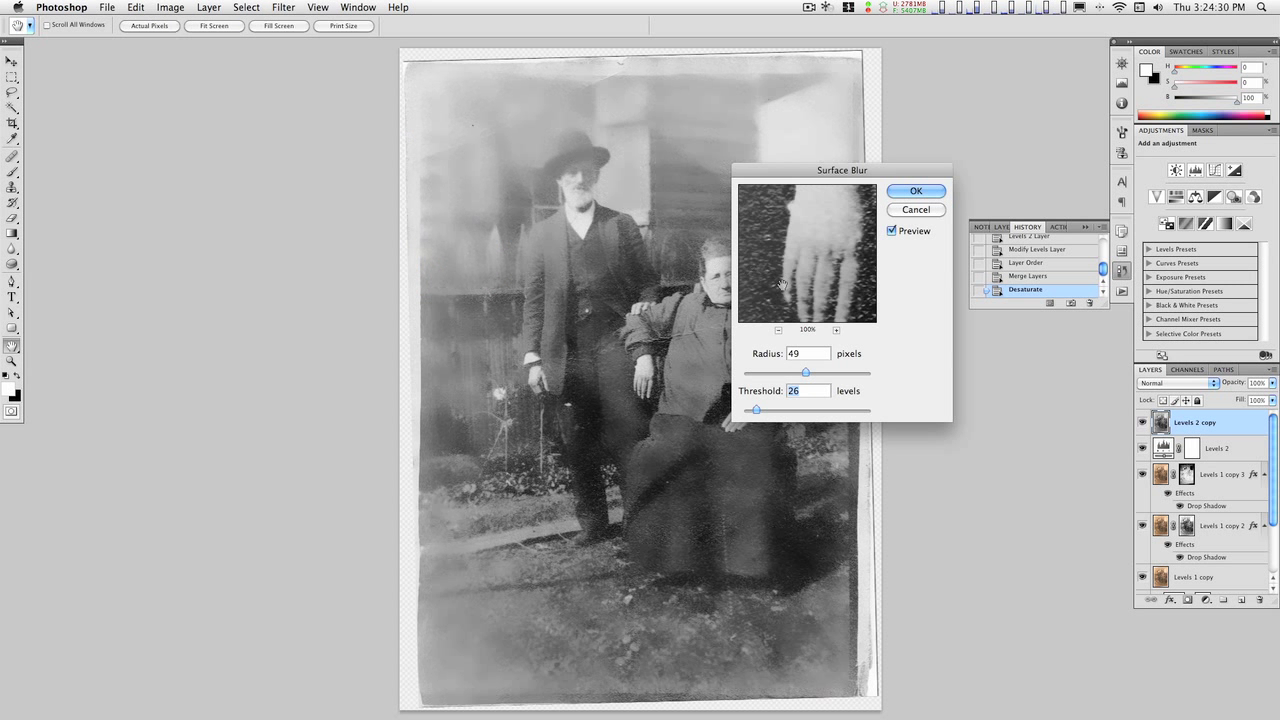
left_click_drag(813, 258, 858, 412)
left_click_drag(858, 316, 797, 300)
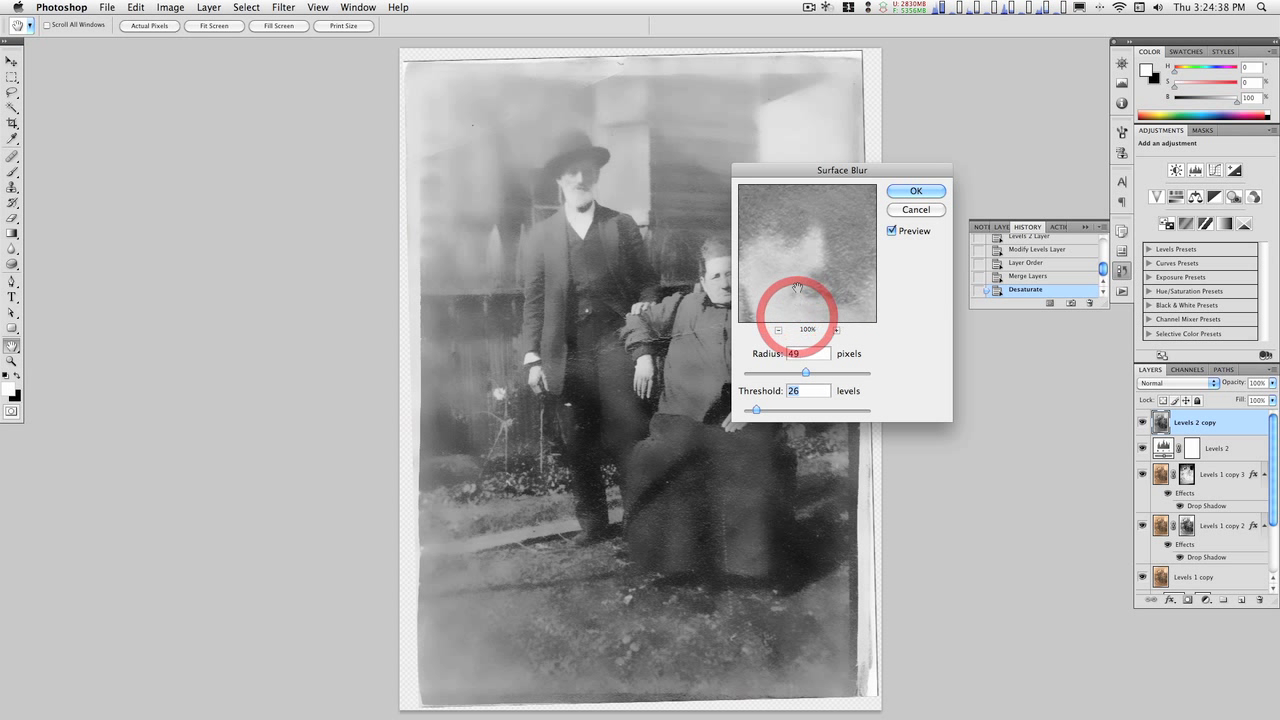
left_click_drag(798, 251, 800, 268)
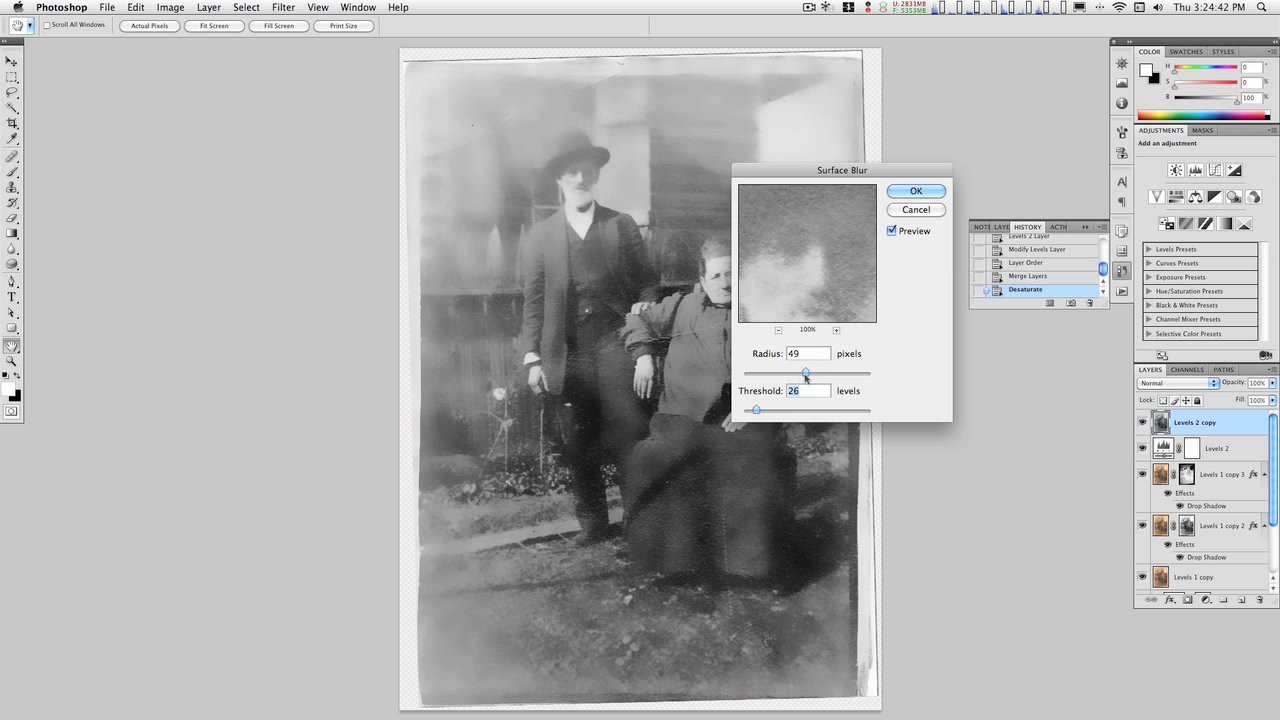
Set the Surface Blur to a radius of 11 pixels and a threshold of 29 levels and apply it
left_click_drag(768, 372, 765, 372)
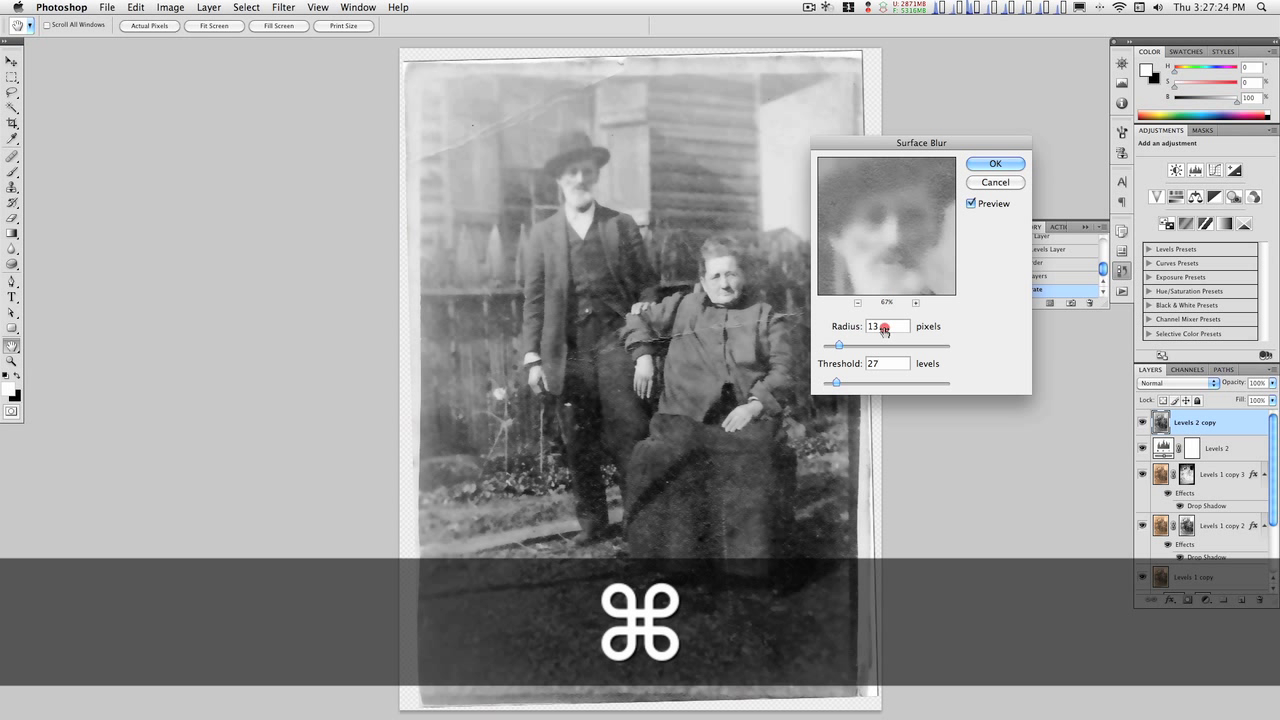
left_click_drag(888, 330, 893, 330)
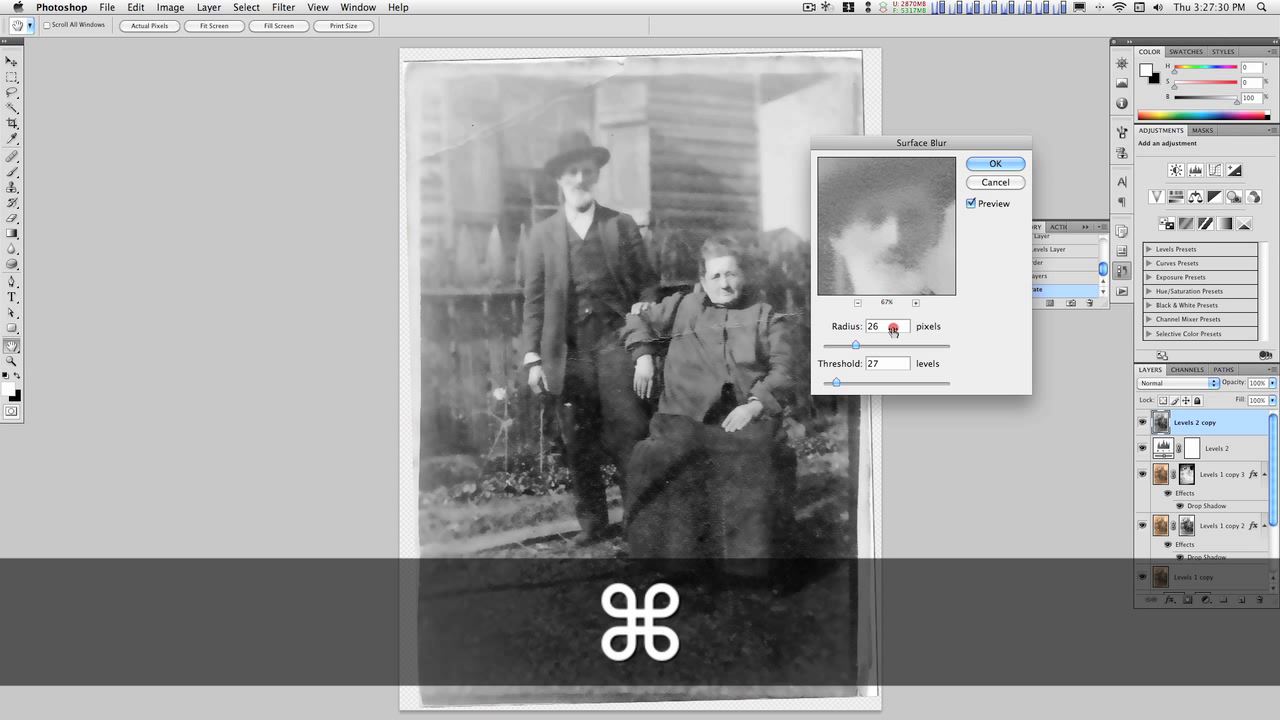
left_click_drag(893, 329, 897, 330)
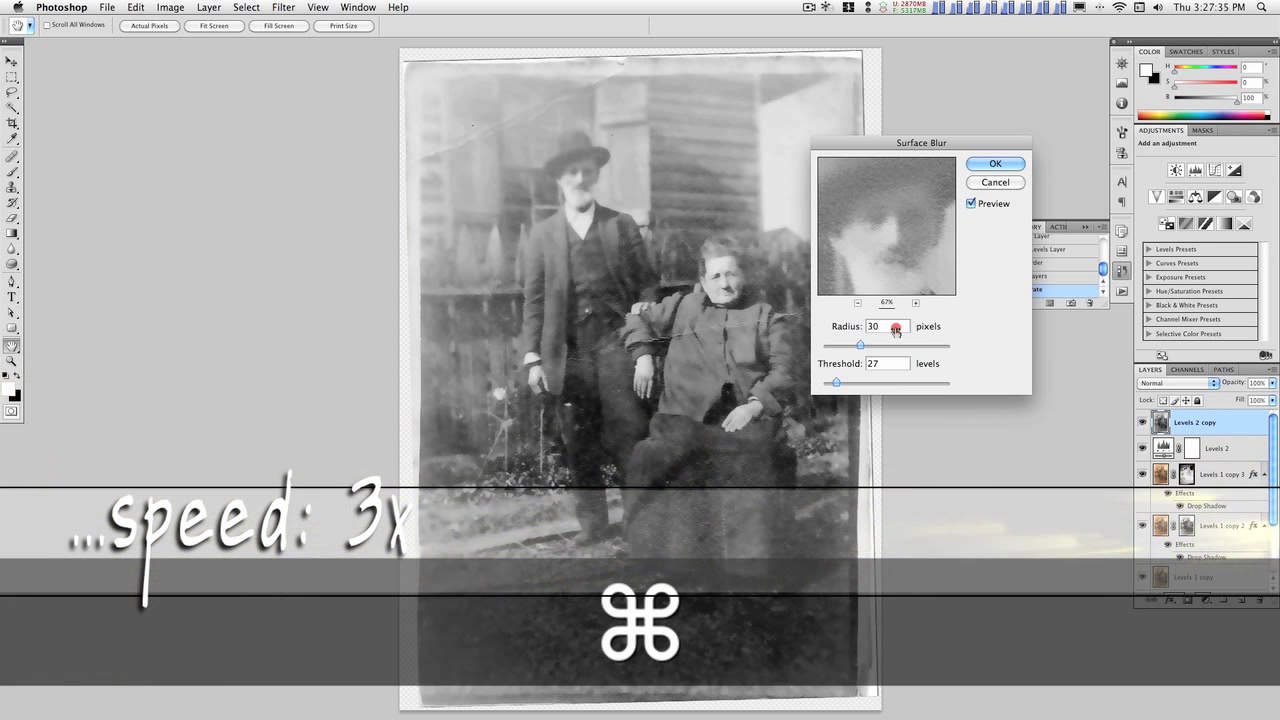
left_click_drag(895, 325, 881, 329)
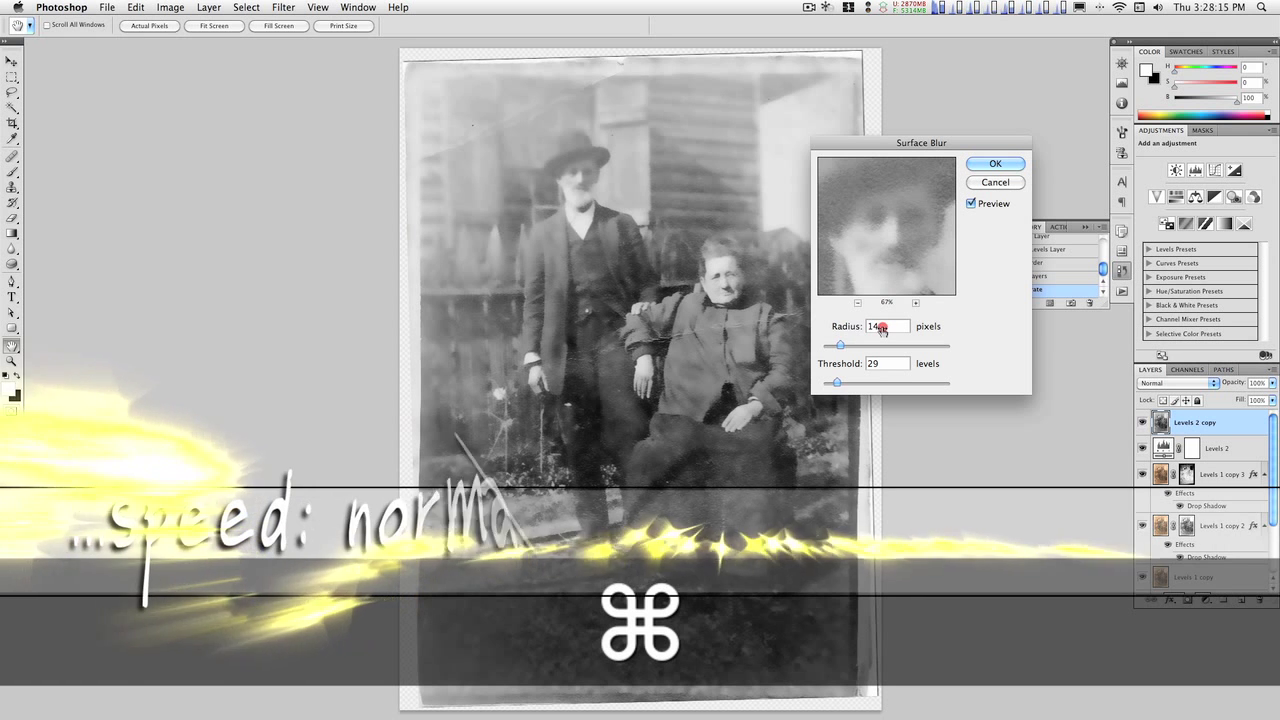
left_click_drag(881, 328, 880, 330)
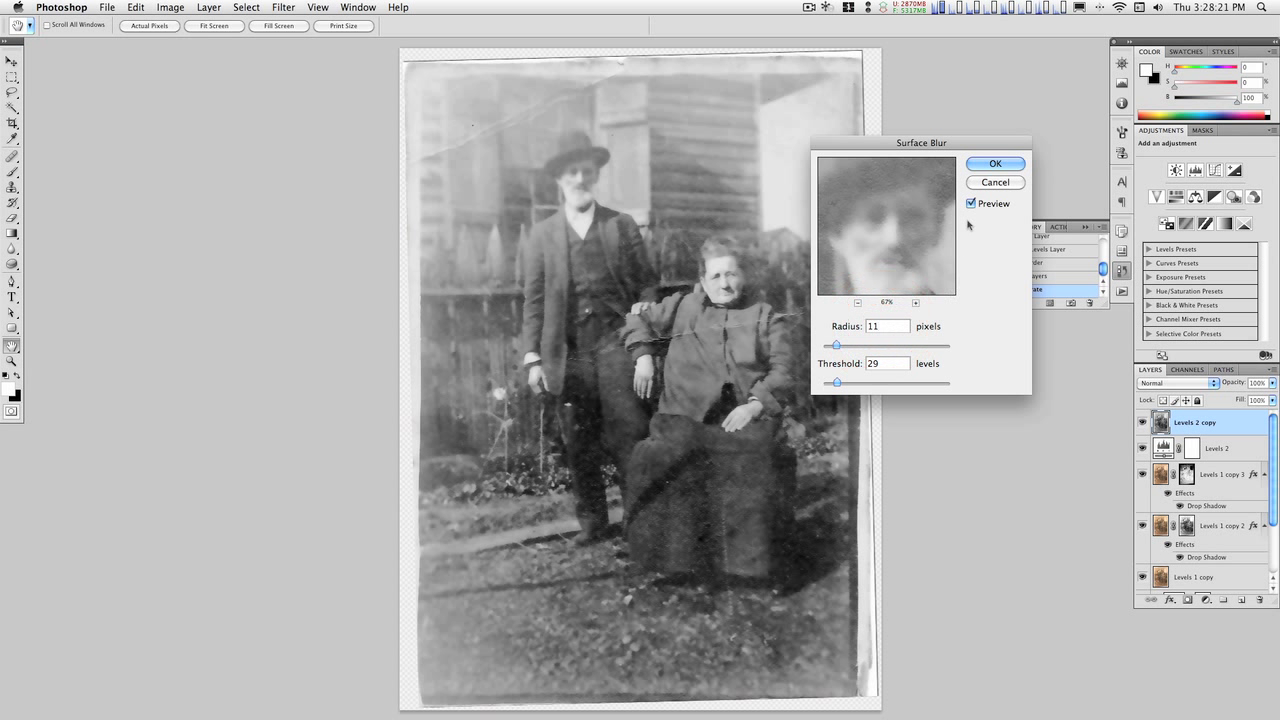
left_click(991, 165)
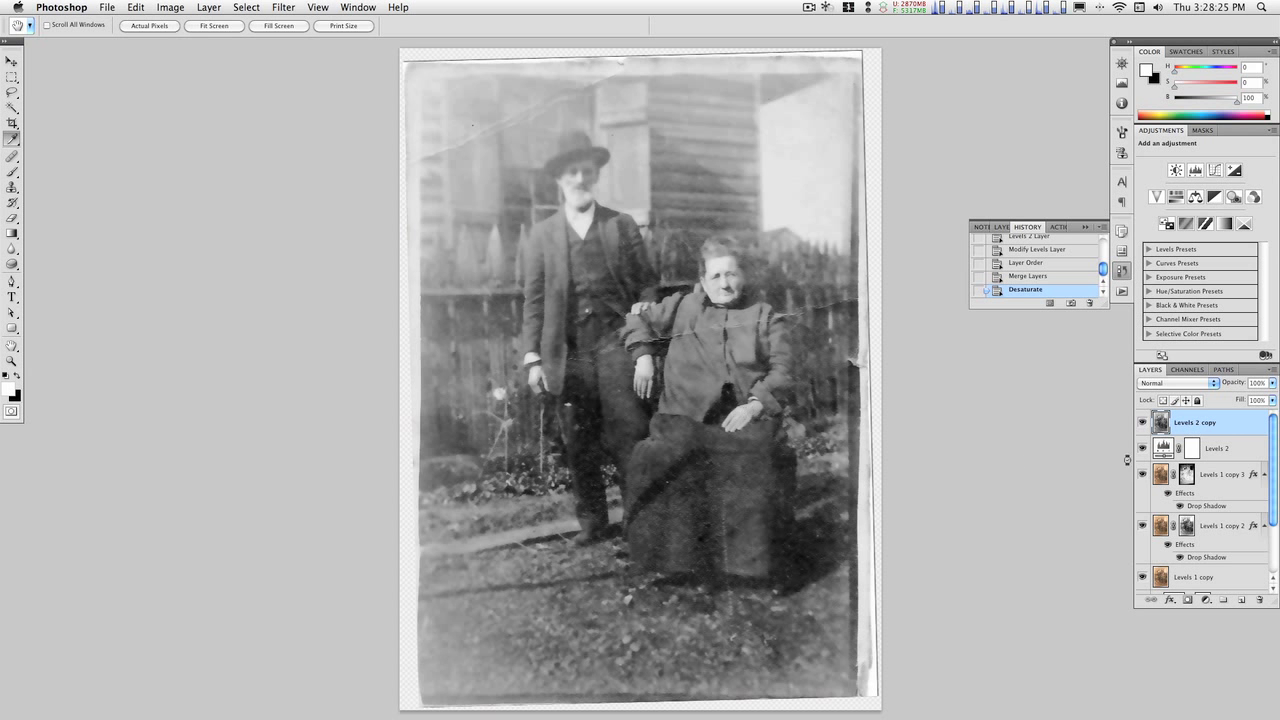
Set the blend mode of the blurred Levels 2 copy layer to Overlay
left_click(1177, 386)
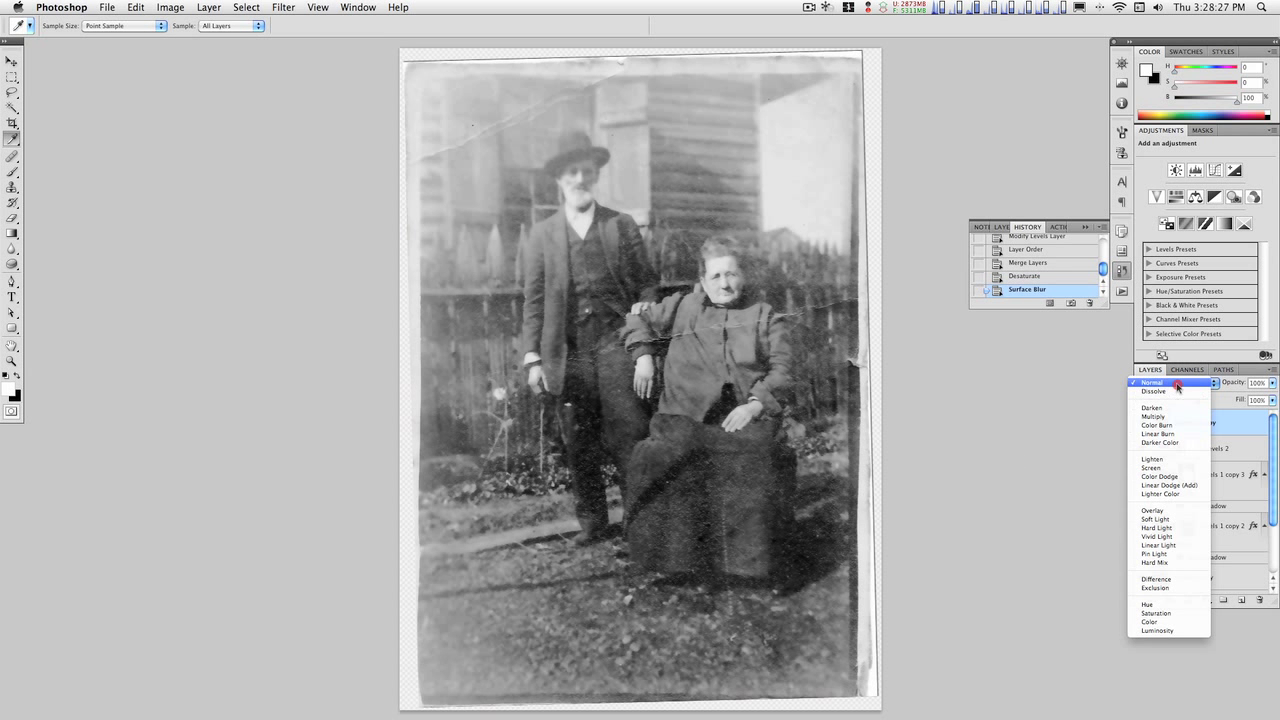
left_click(1176, 512)
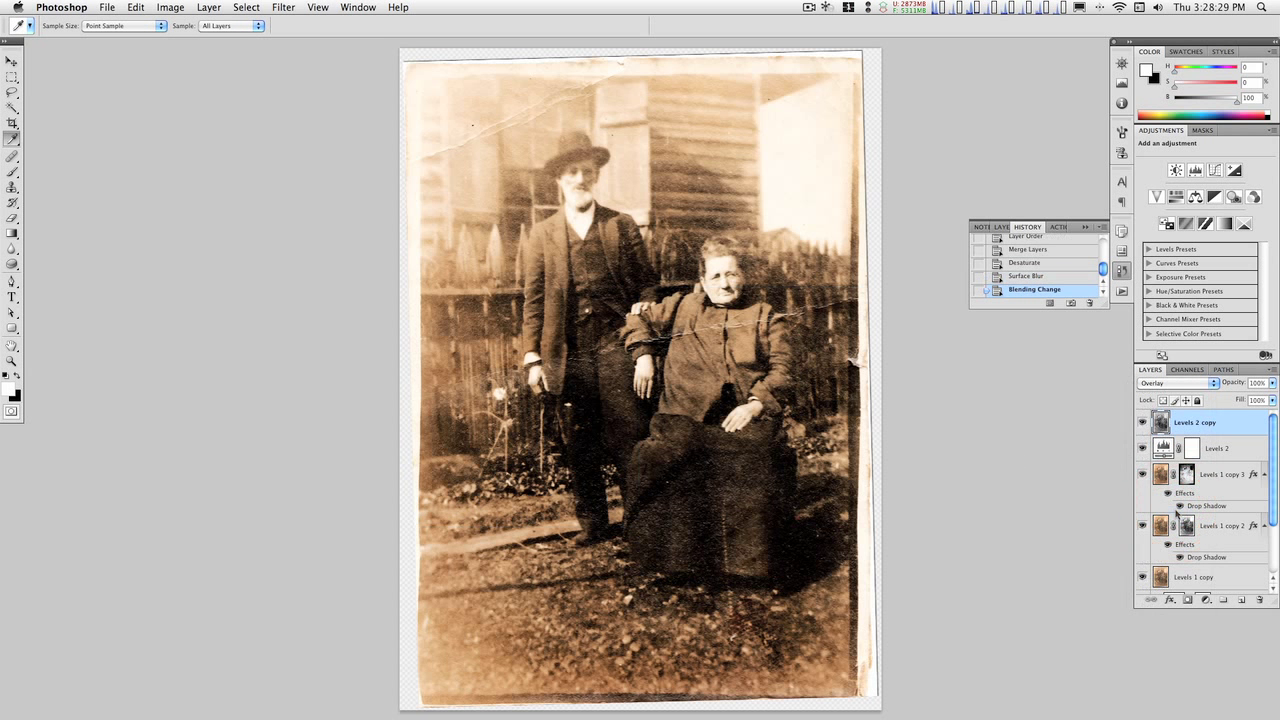
Examine the couple up close and compare the full layer stack with Levels 1 copy shown on its own
left_click(600, 187, "super")
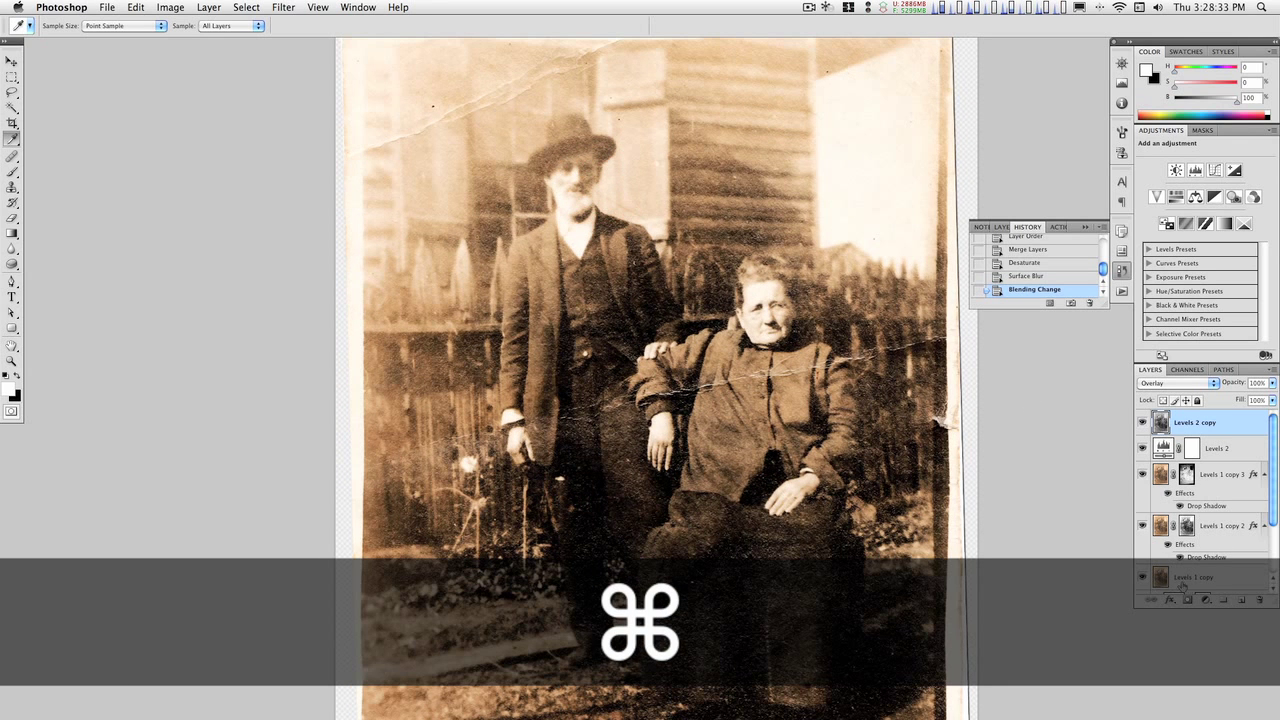
left_click(1143, 578, "alt")
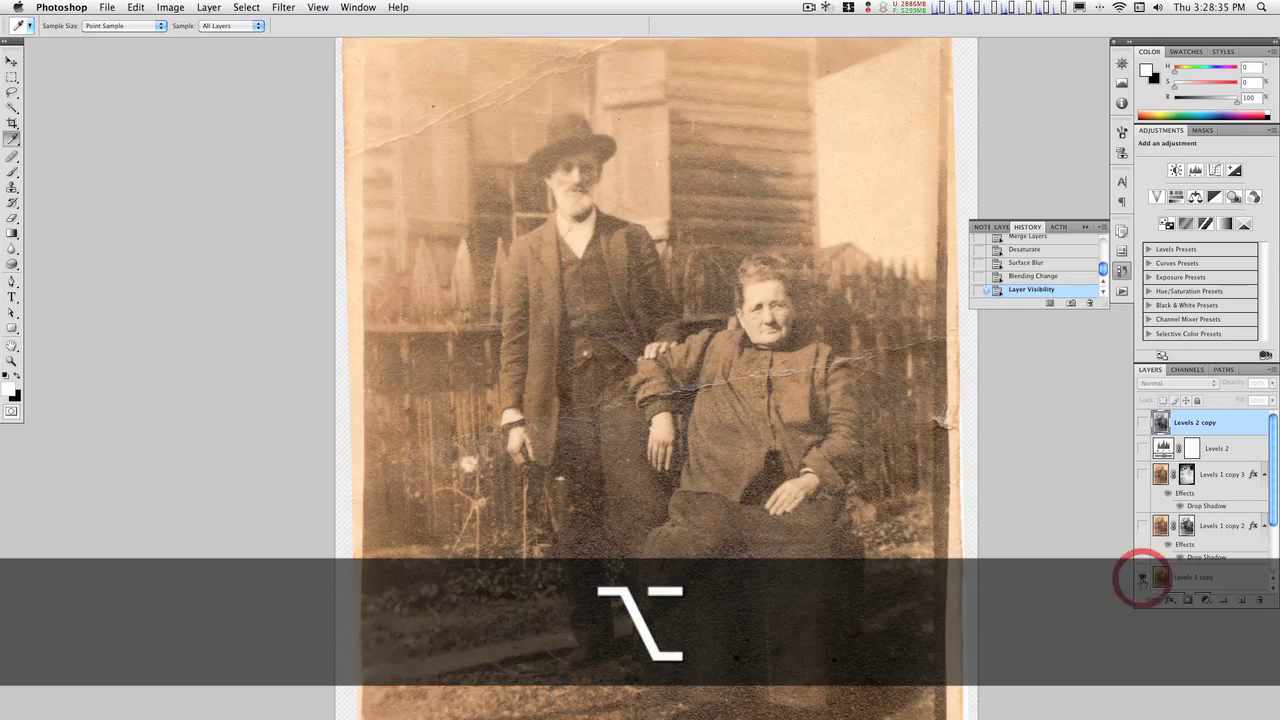
left_click(1143, 578, "alt")
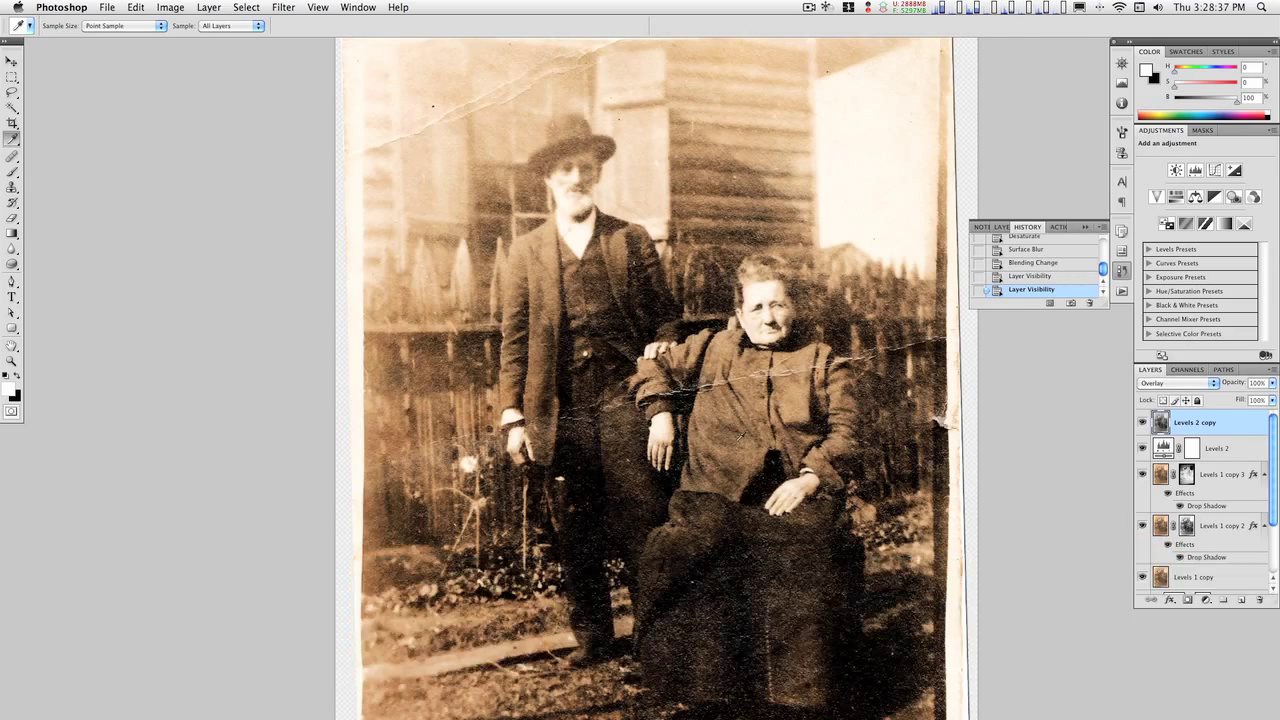
left_click(688, 392, "super")
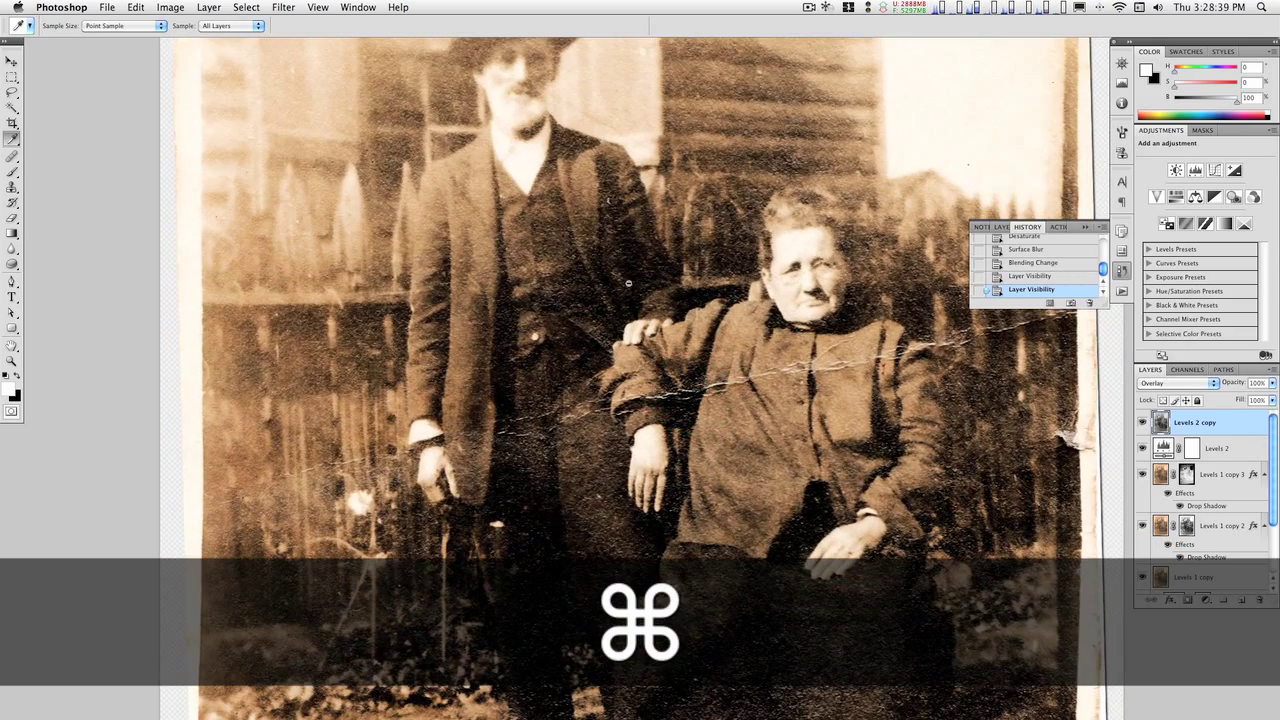
scroll(629, 284, "up", 4)
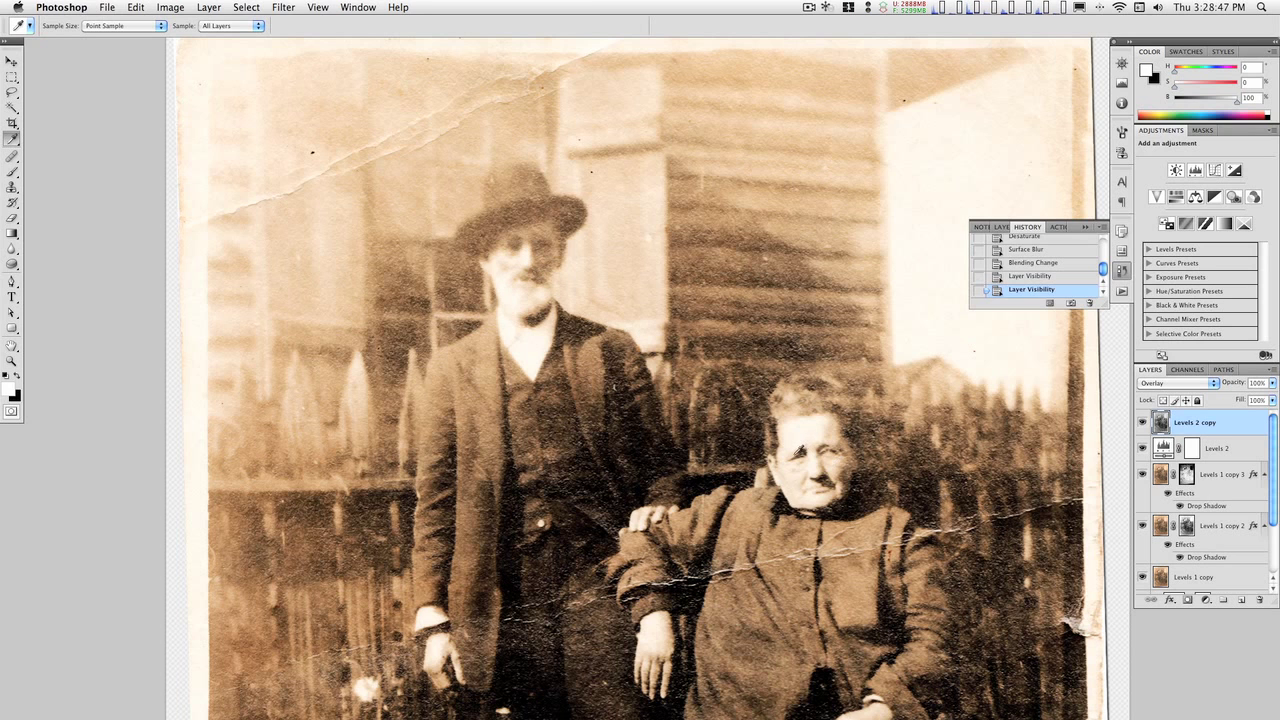
scroll(762, 435, "down", 2)
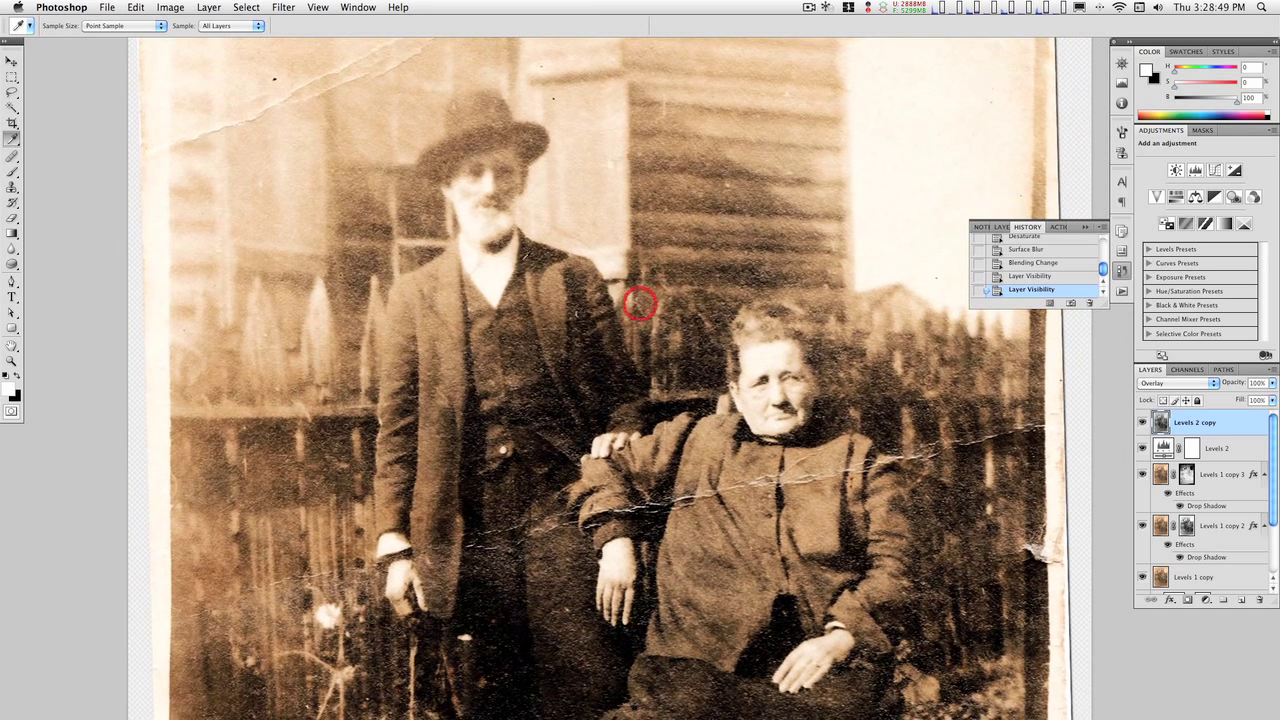
scroll(1251, 573, "down", 3)
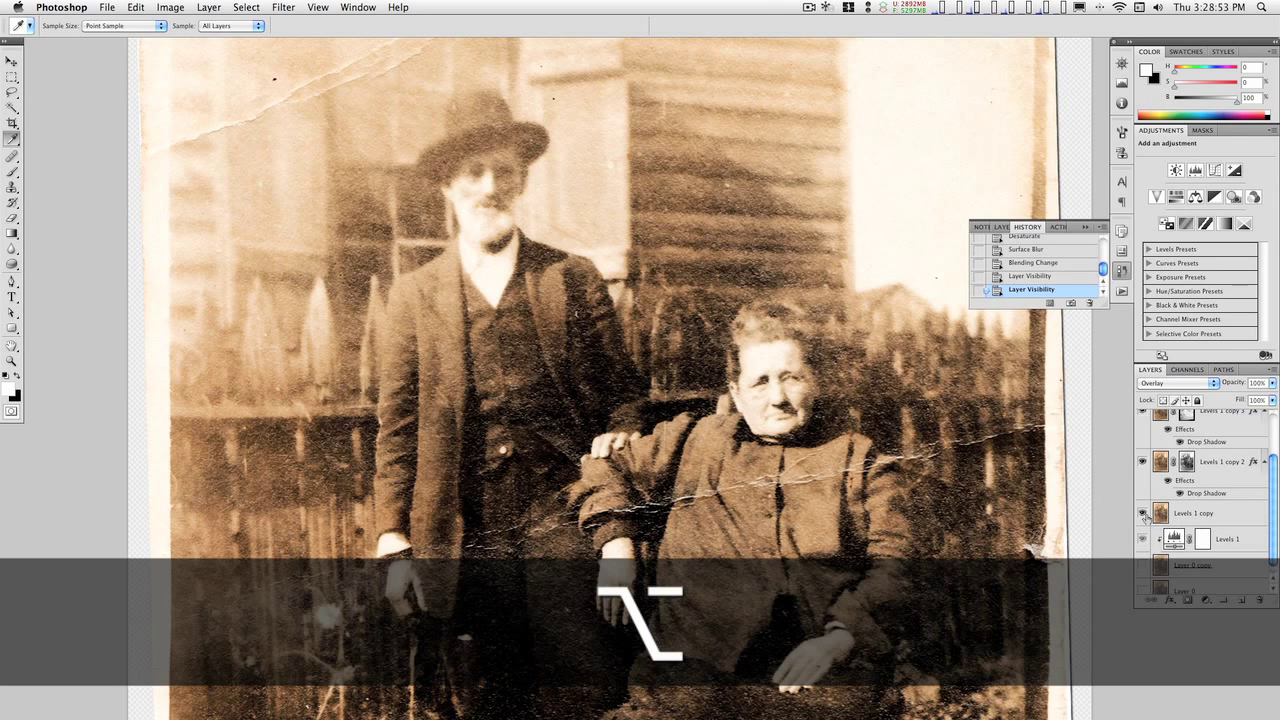
left_click(1143, 513, "alt")
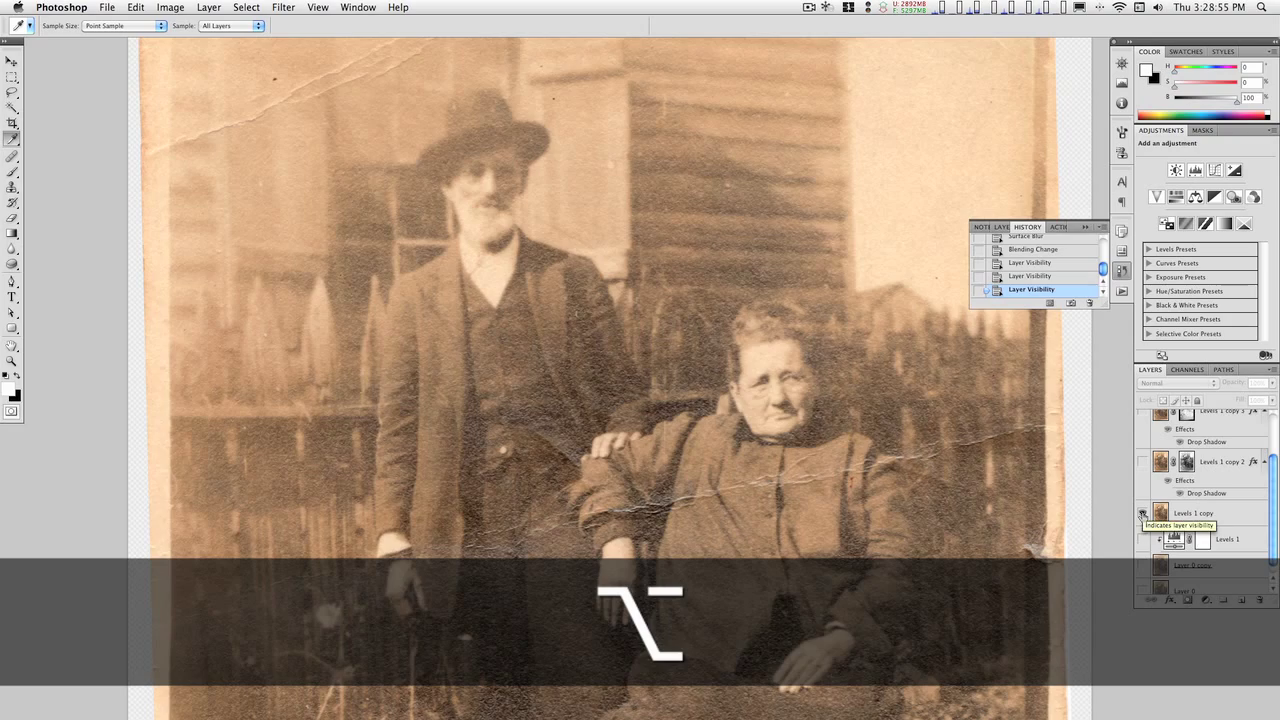
left_click(1143, 513, "alt")
scroll(860, 488, "down", 2)
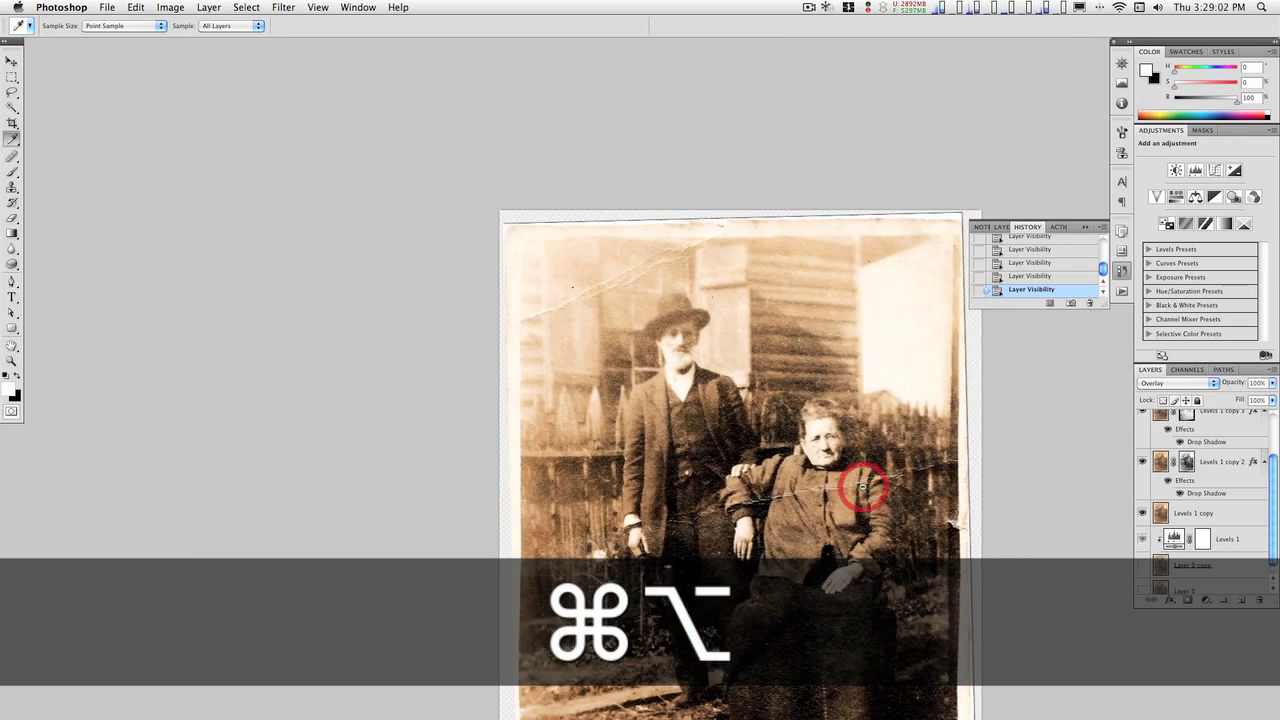
scroll(858, 508, "down", 1)
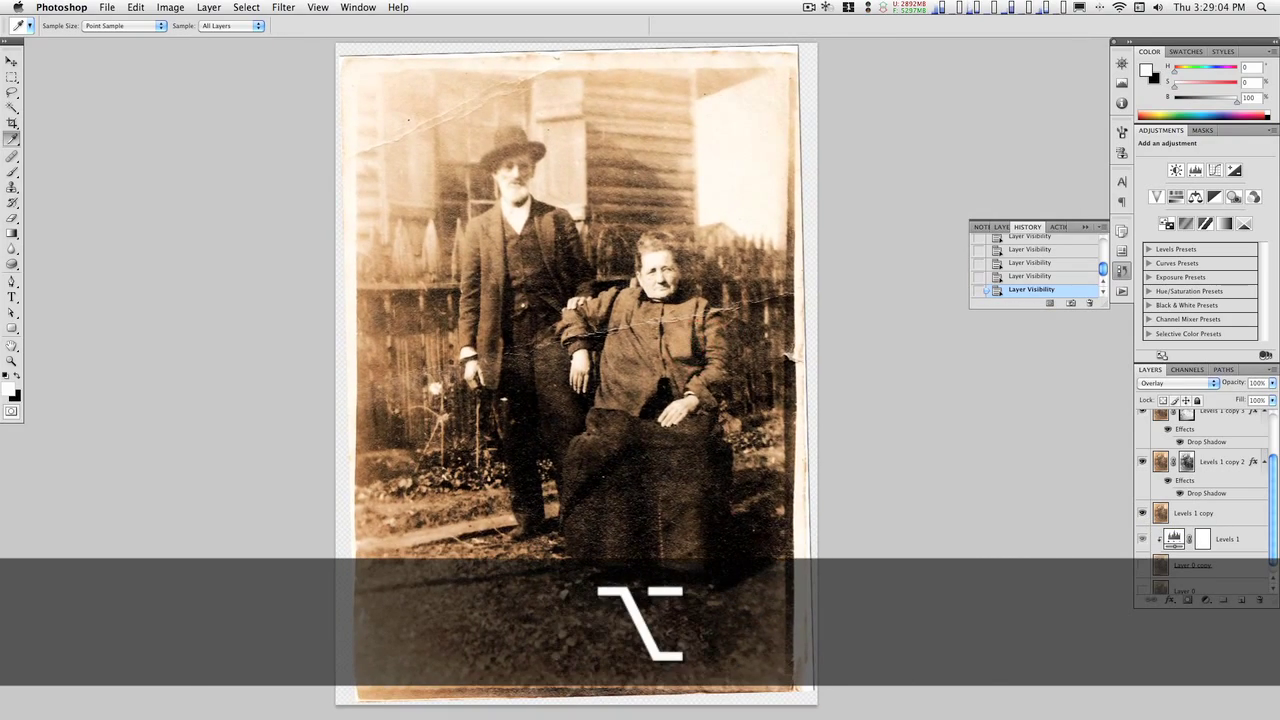
Add a Hue/Saturation adjustment layer above Levels 2 copy and set its saturation to -31
left_click_drag(1272, 468, 1270, 408)
left_click(1235, 420)
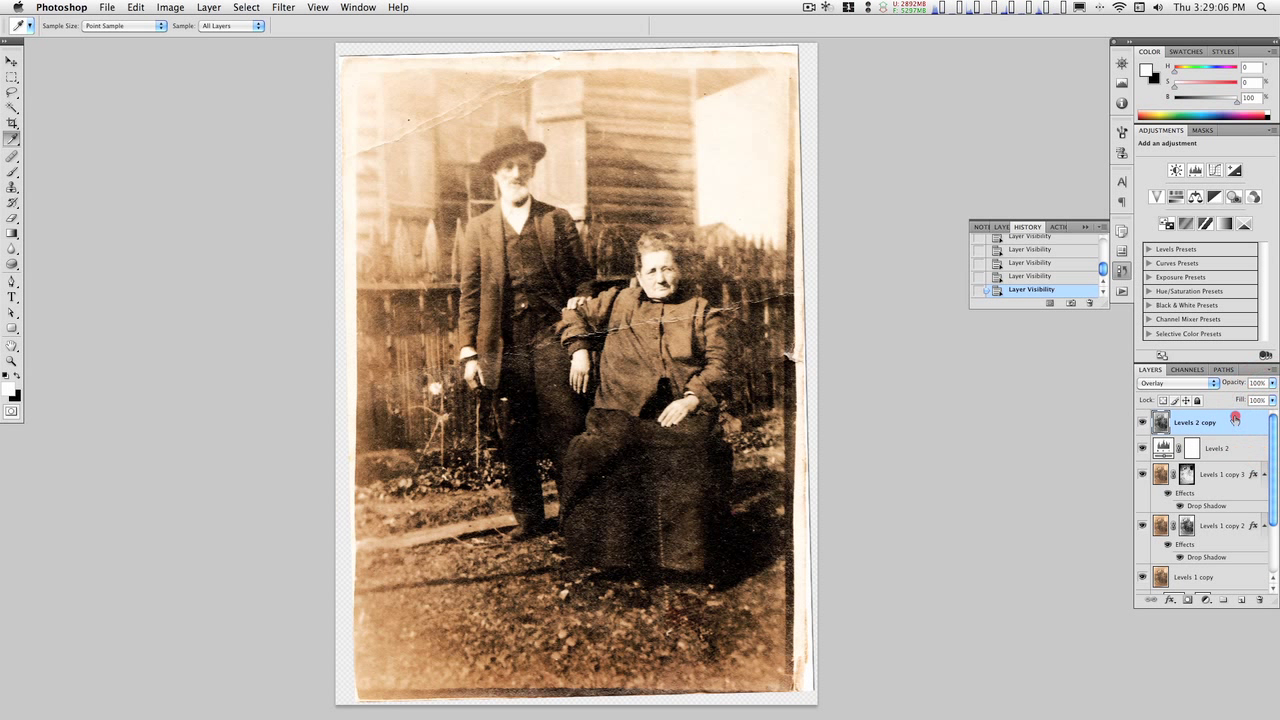
left_click(1177, 197)
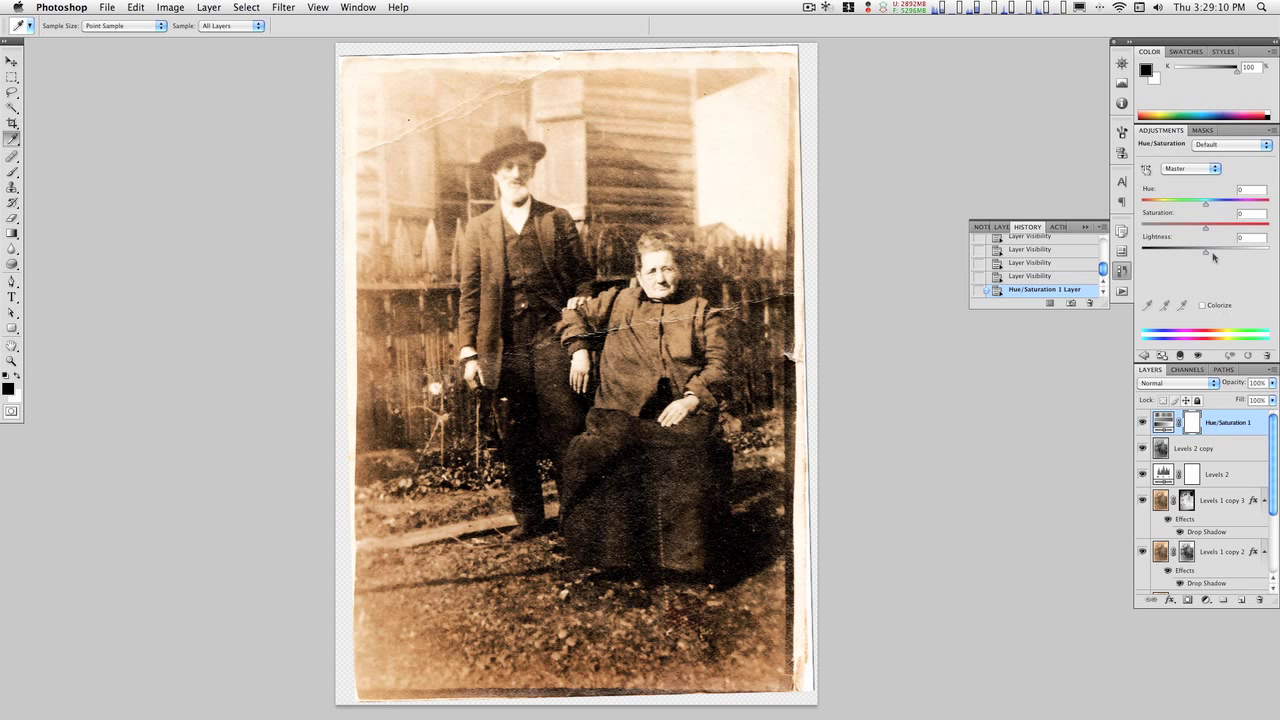
left_click_drag(1206, 229, 1190, 229)
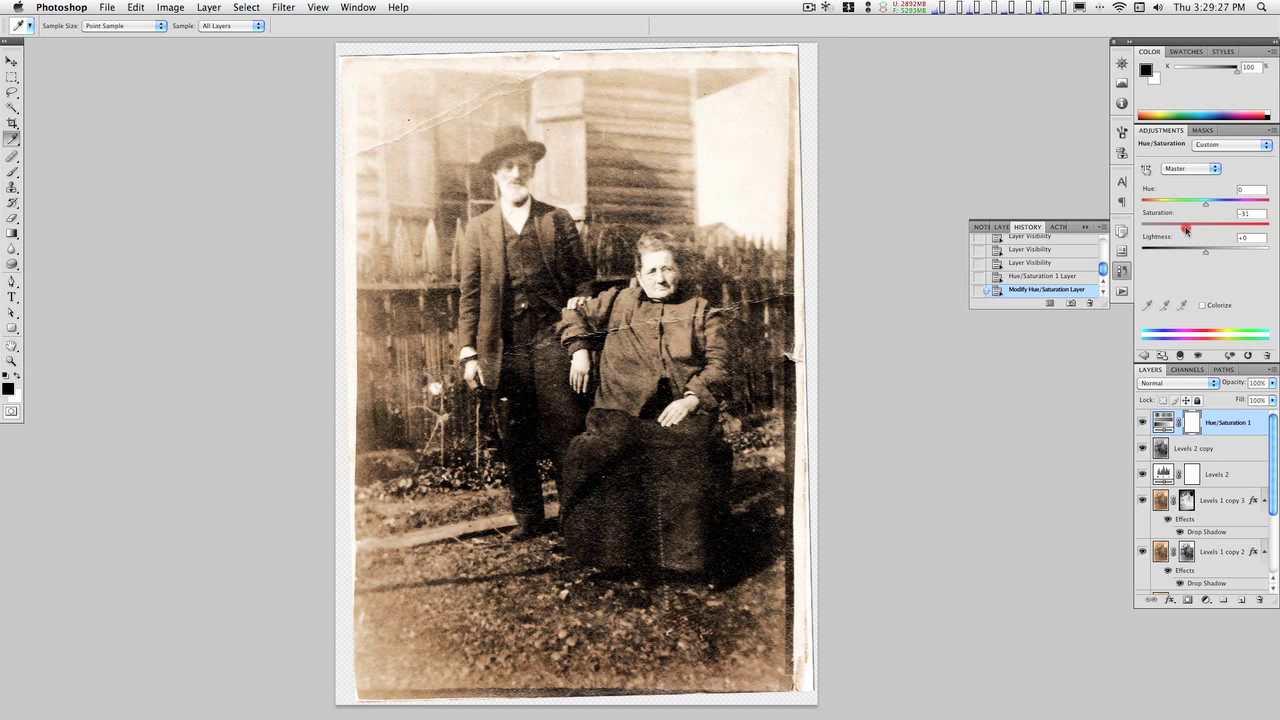
left_click(1186, 229)
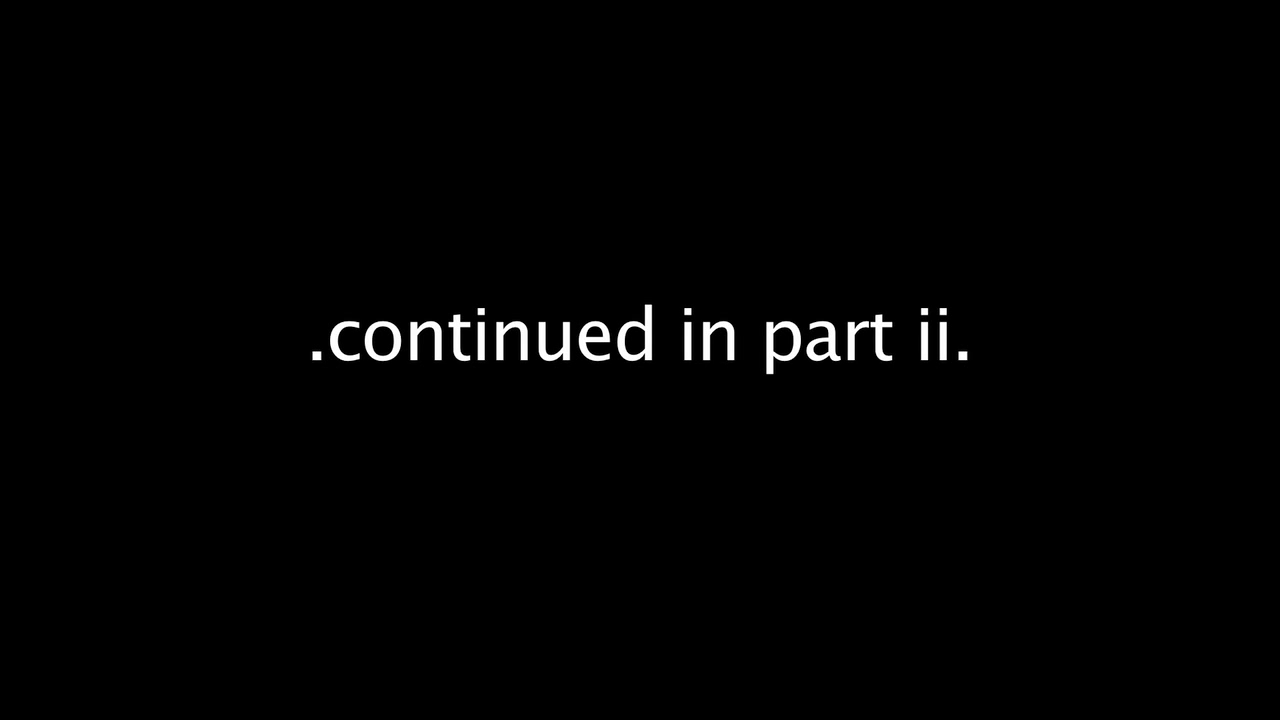